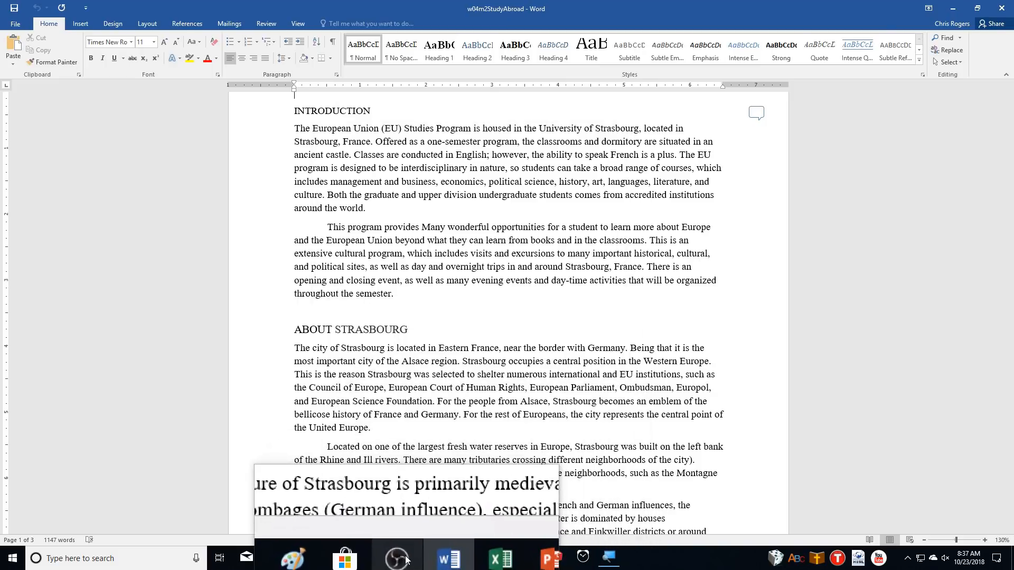
{"action": "left_click", "coordinate": [410, 514]}
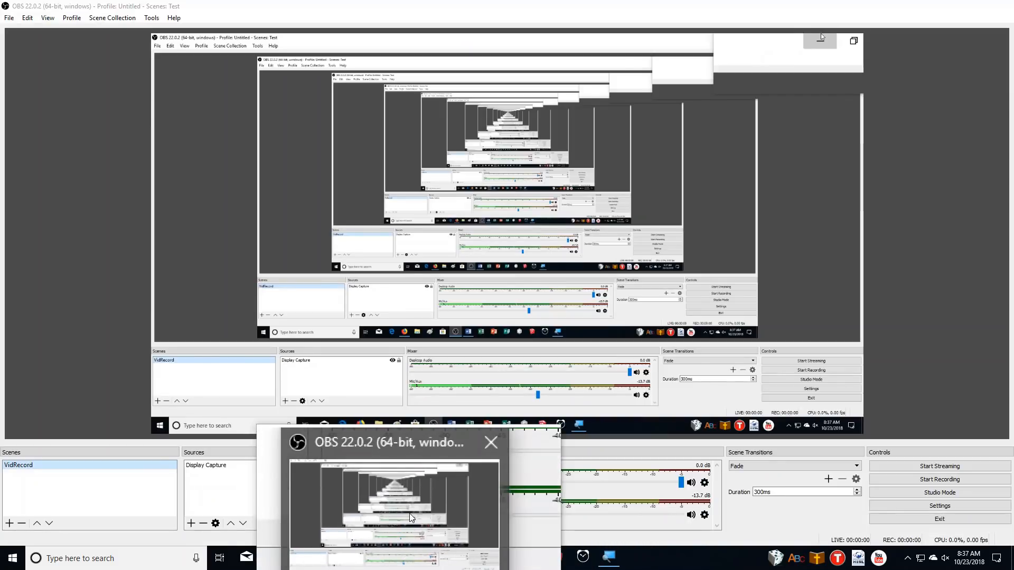
{"action": "left_click", "coordinate": [408, 564]}
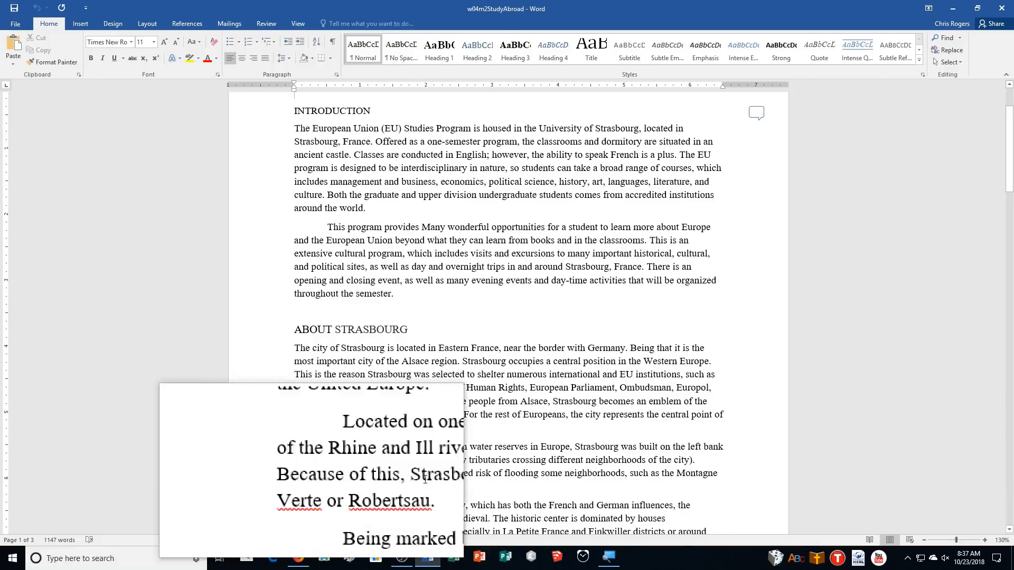
{"action": "left_click", "coordinate": [407, 564]}
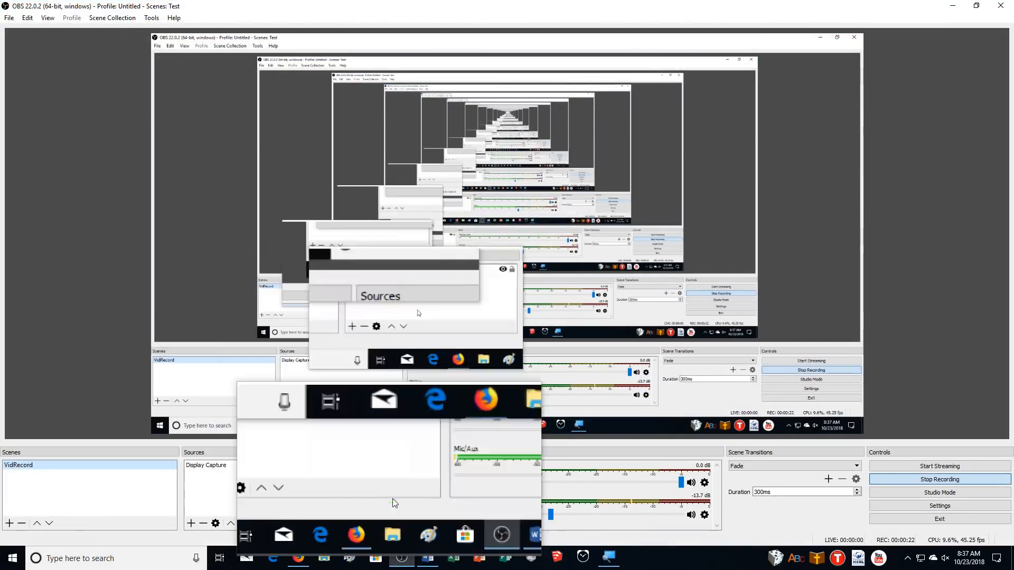
{"action": "left_click", "coordinate": [408, 560]}
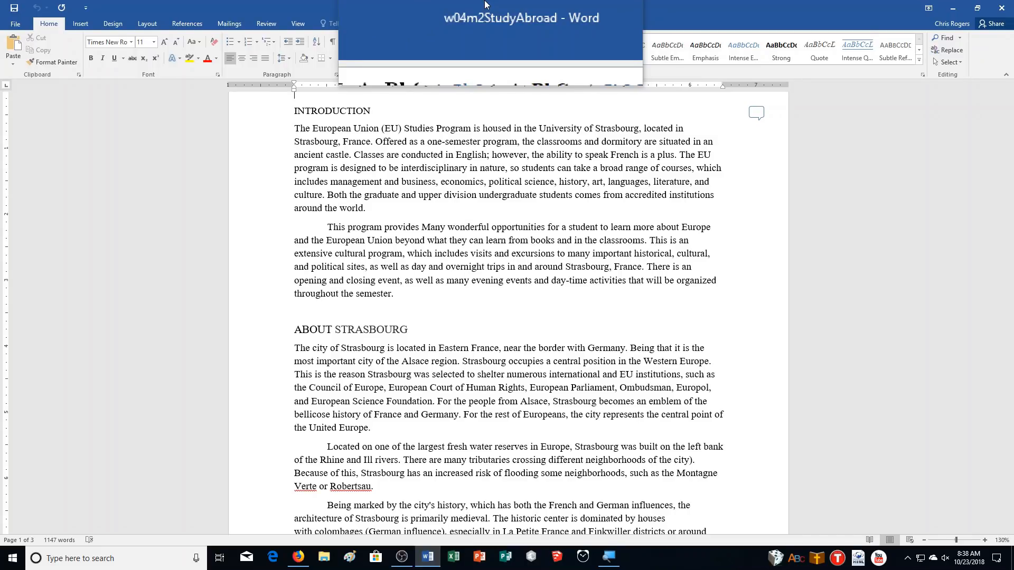
- Start saving a copy of the document to the CA Demonstration folder in Documents
{"action": "left_click", "coordinate": [15, 24]}
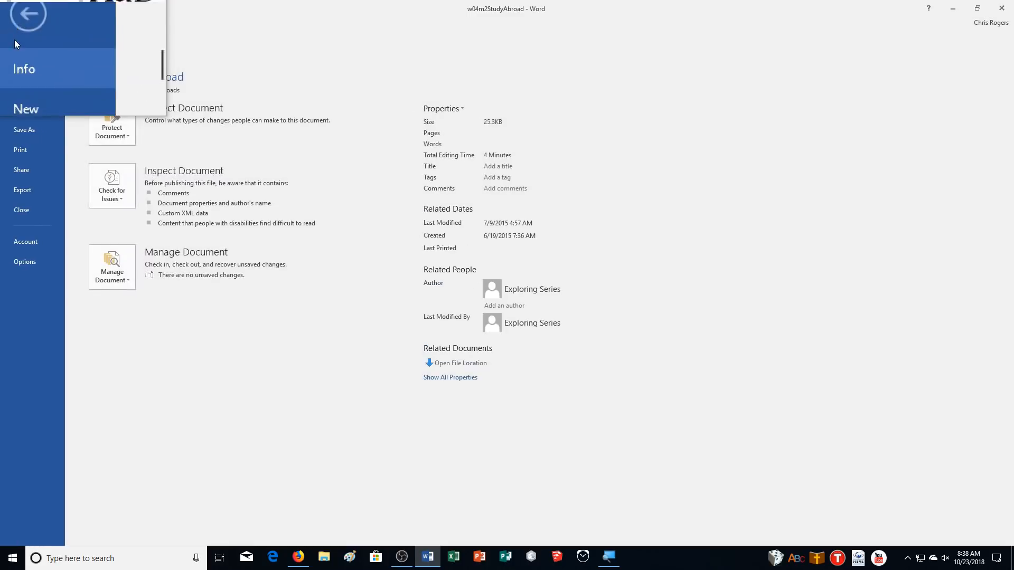
{"action": "left_click", "coordinate": [23, 131]}
{"action": "left_click", "coordinate": [141, 180]}
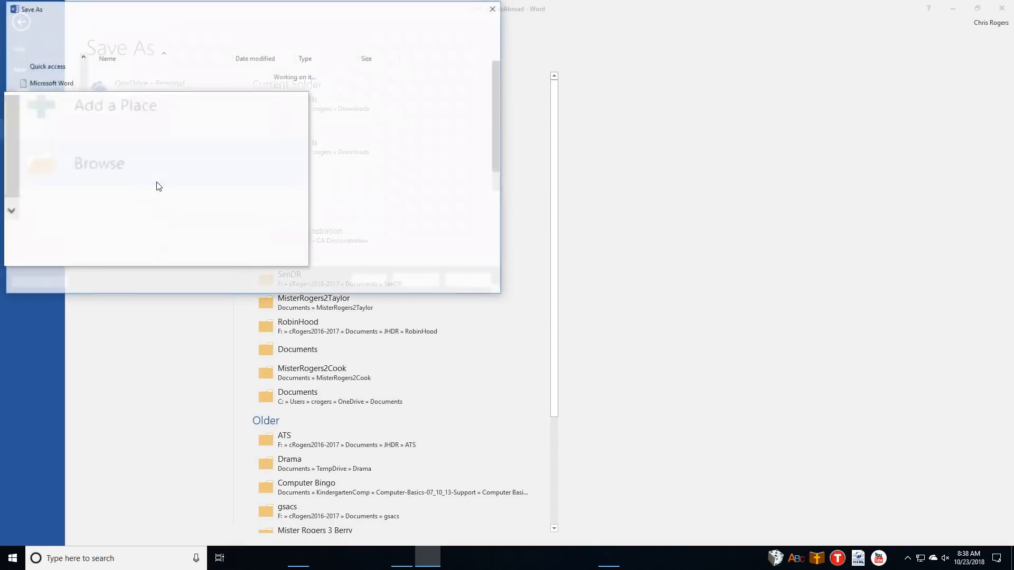
{"action": "left_click", "coordinate": [60, 100]}
{"action": "double_click", "coordinate": [123, 96]}
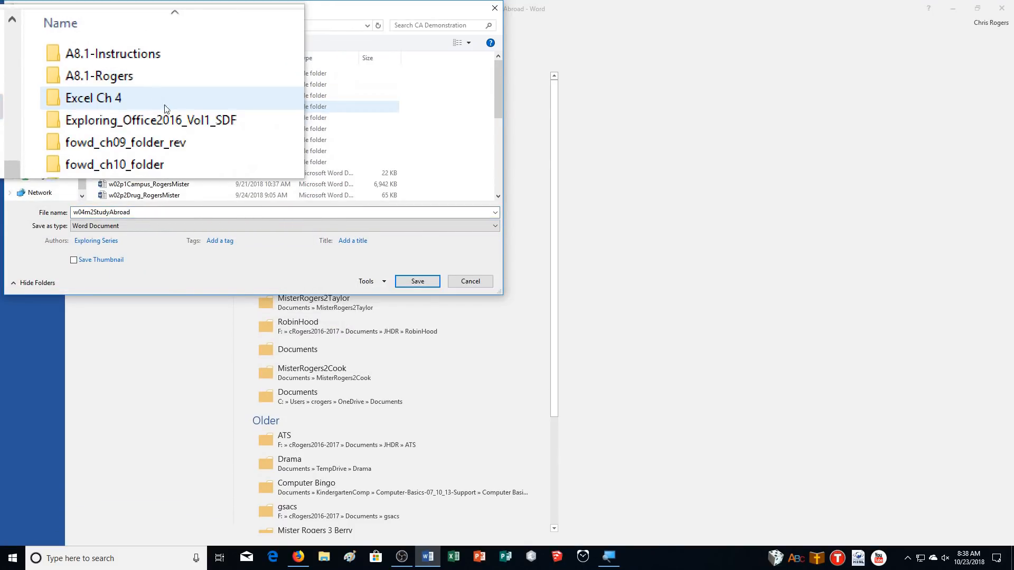
- Name the copy w04m2StudyAbroad_ followed by the student's last and first name, and save it
{"action": "left_click", "coordinate": [136, 223]}
{"action": "left_click", "coordinate": [137, 212]}
{"action": "left_click", "coordinate": [137, 212]}
{"action": "left_click", "coordinate": [139, 213]}
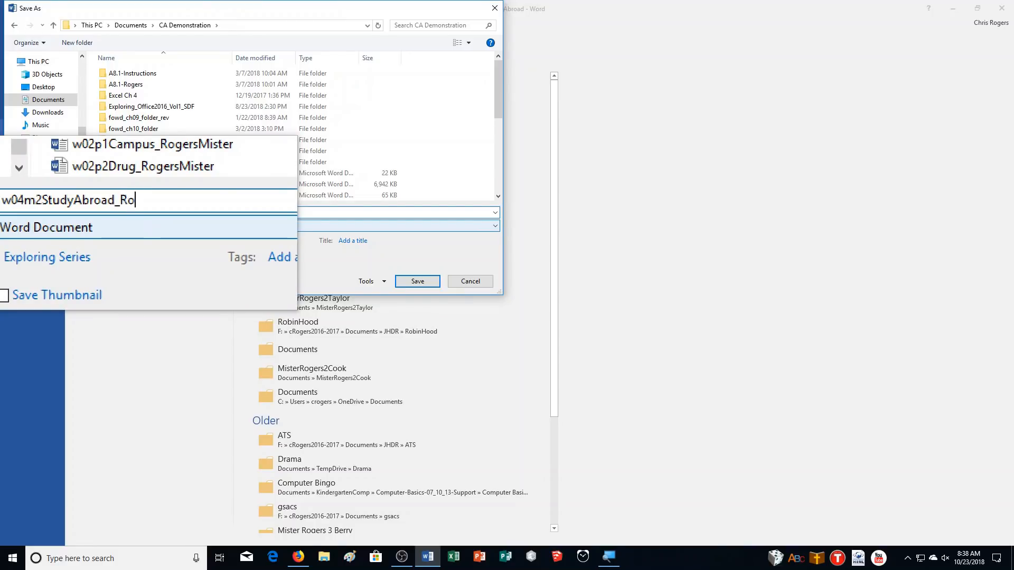
{"action": "type", "text": "ersMister"}
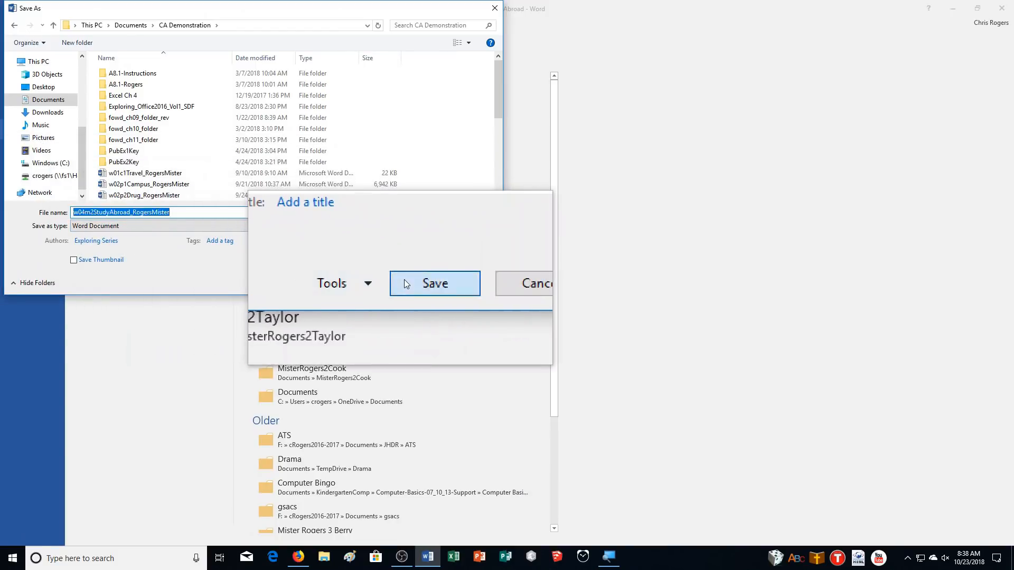
{"action": "left_click", "coordinate": [405, 280]}
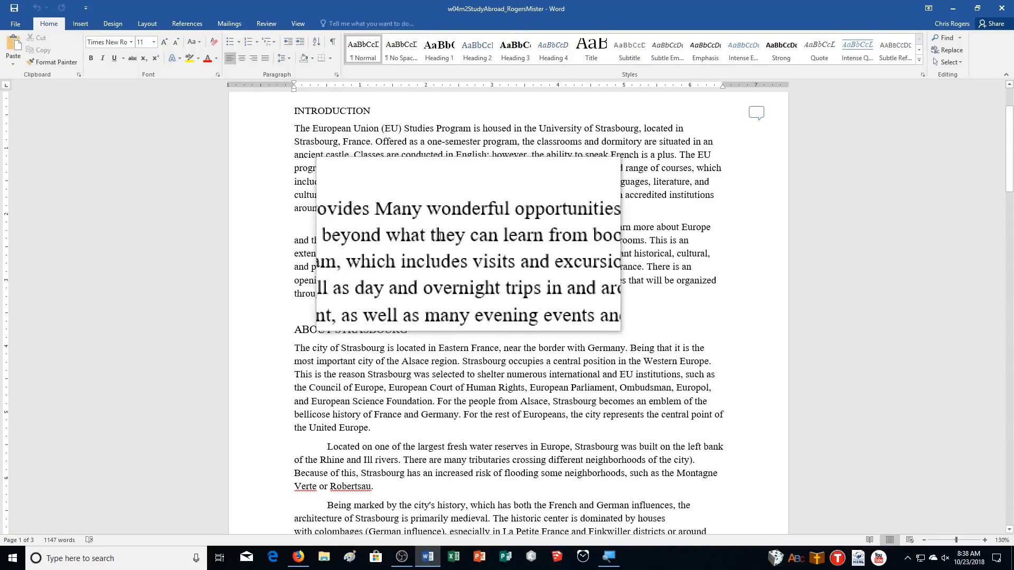
- Accept all tracked changes in the document
{"action": "left_click", "coordinate": [293, 24]}
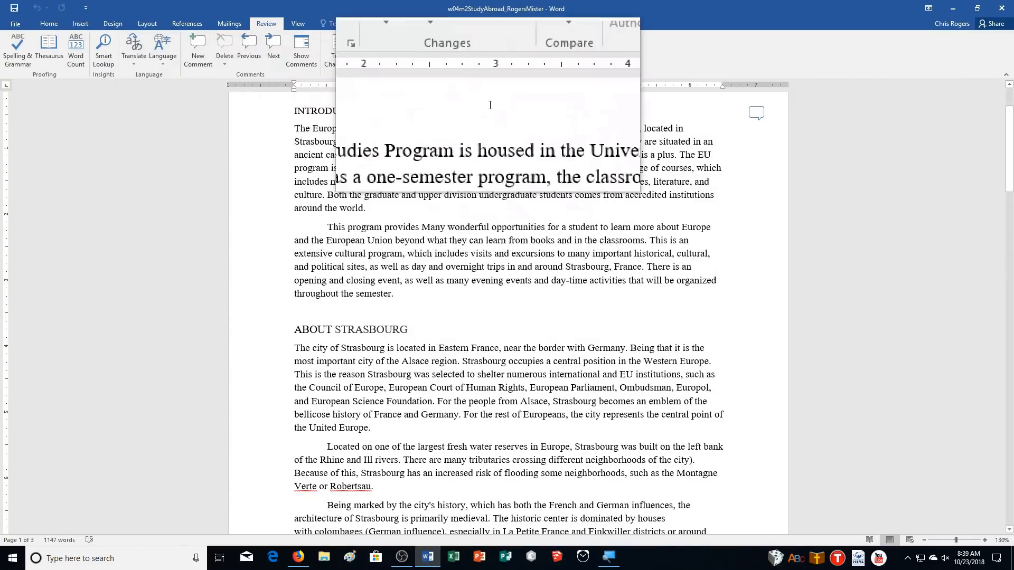
{"action": "left_click", "coordinate": [436, 58]}
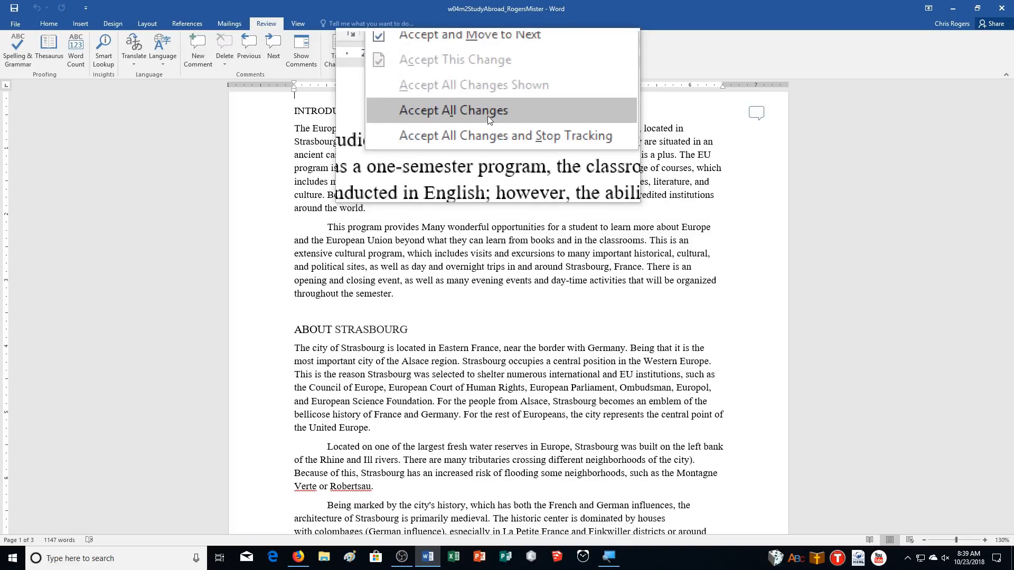
{"action": "left_click", "coordinate": [487, 116]}
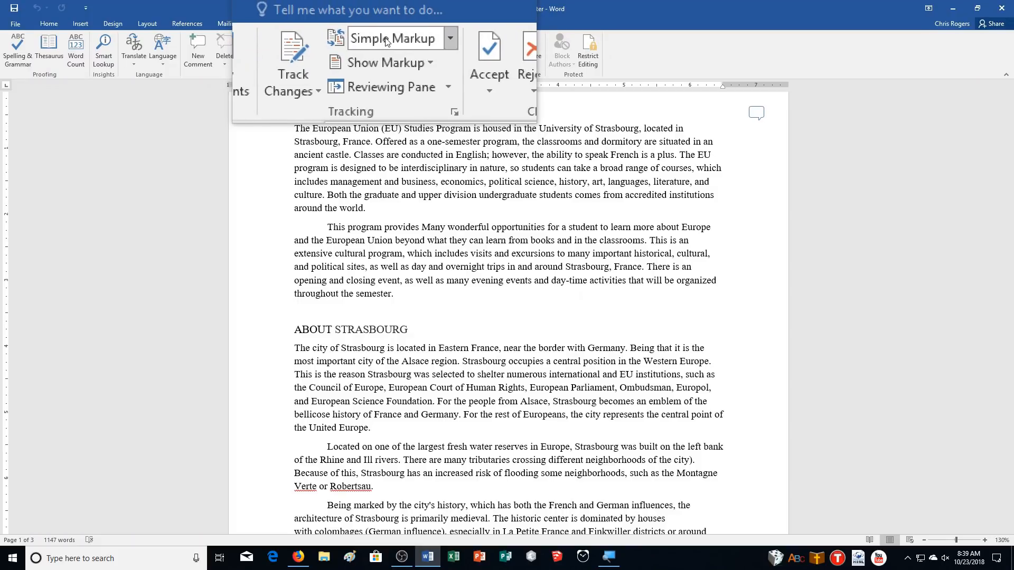
- Turn on Track Changes for the document
{"action": "left_click", "coordinate": [334, 63]}
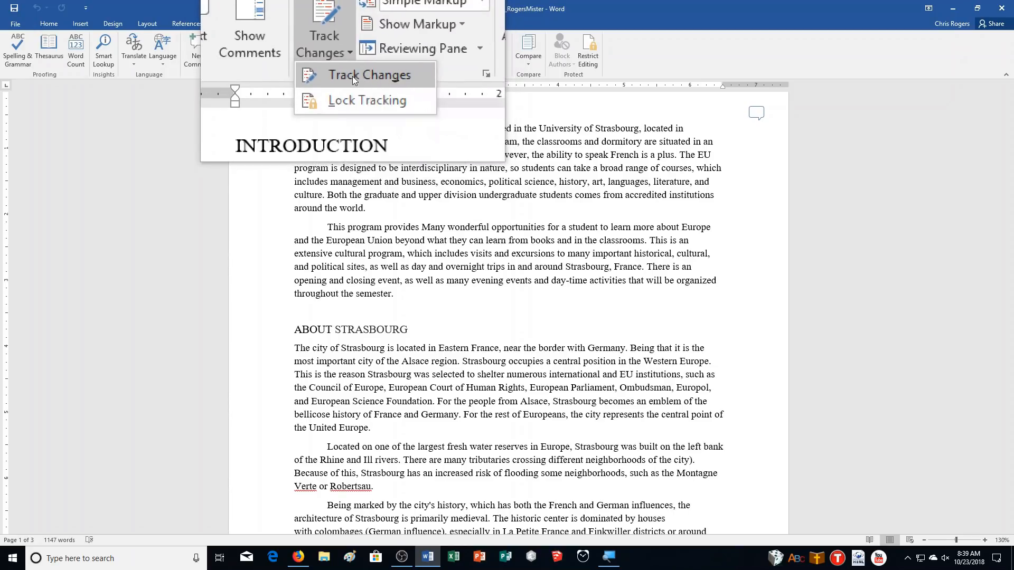
{"action": "left_click", "coordinate": [353, 76]}
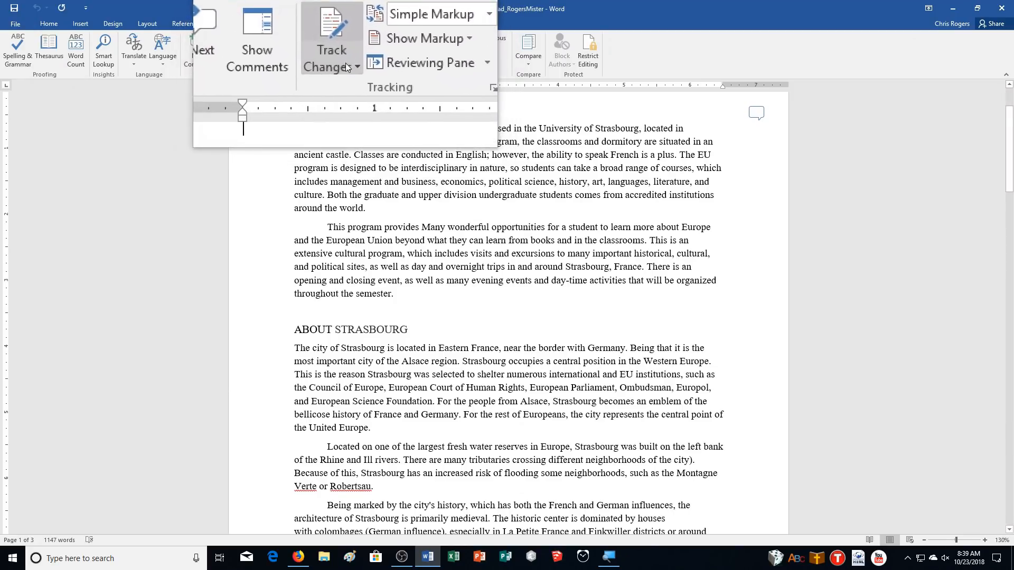
{"action": "left_click", "coordinate": [344, 65]}
{"action": "left_click", "coordinate": [341, 64]}
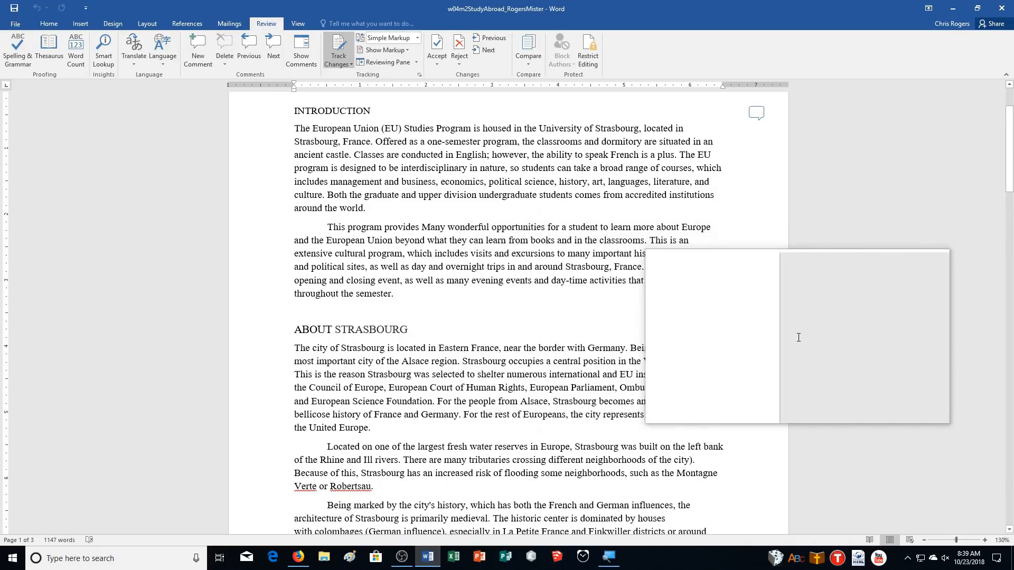
- Apply the Heading 1 style to the INTRODUCTION heading at the start of the document
{"action": "scroll", "coordinate": [798, 337], "scroll_direction": "up", "scroll_amount": 1}
{"action": "scroll", "coordinate": [799, 337], "scroll_direction": "up", "scroll_amount": 1}
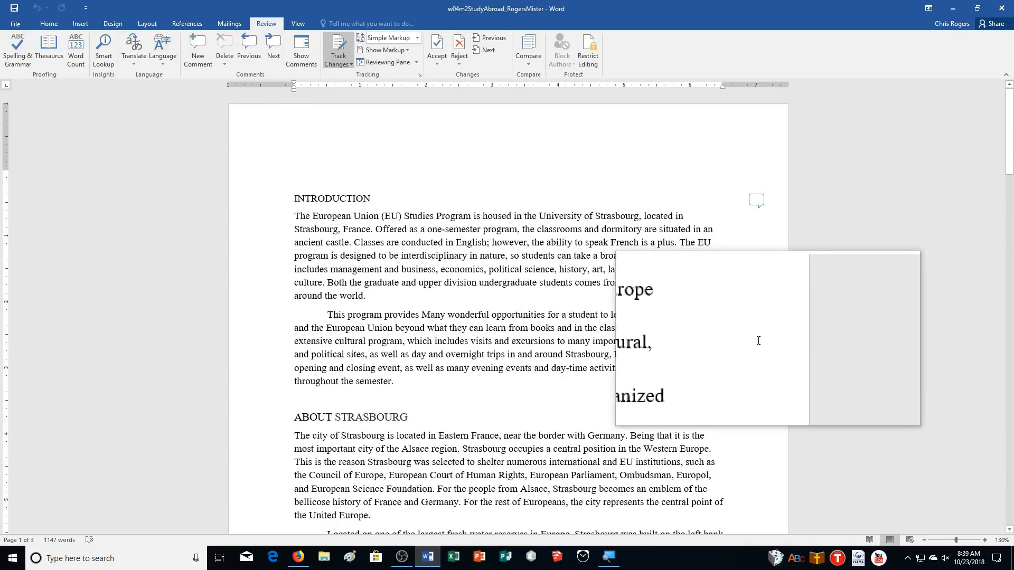
{"action": "scroll", "coordinate": [750, 340], "scroll_direction": "down", "scroll_amount": 1}
{"action": "triple_click", "coordinate": [336, 167]}
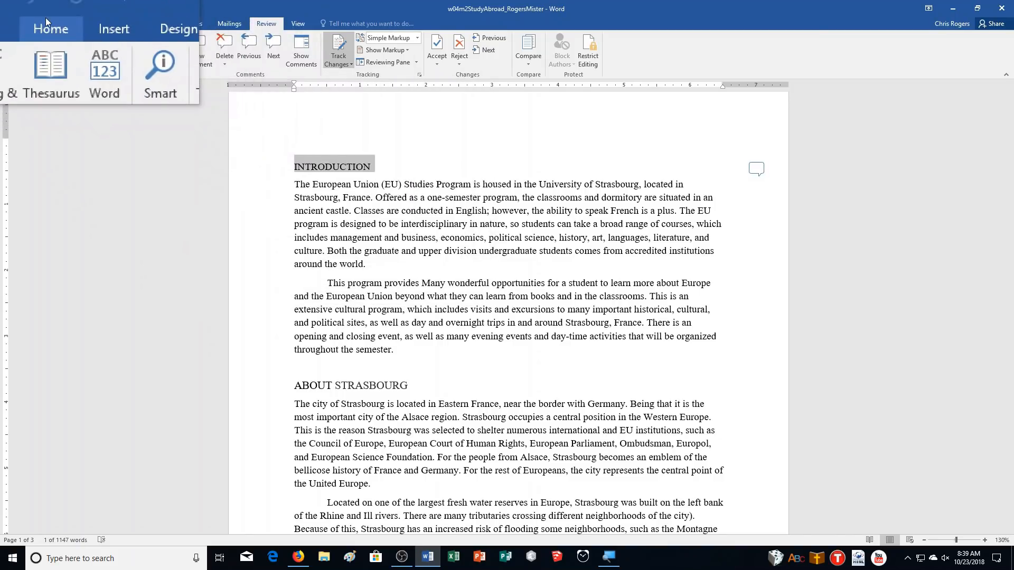
{"action": "left_click", "coordinate": [49, 24]}
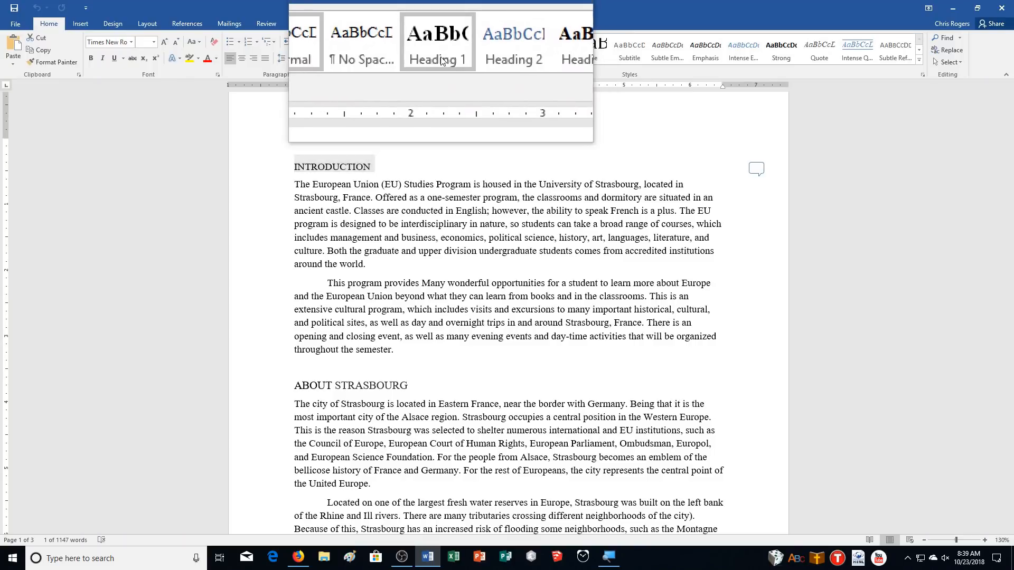
{"action": "left_click", "coordinate": [457, 68]}
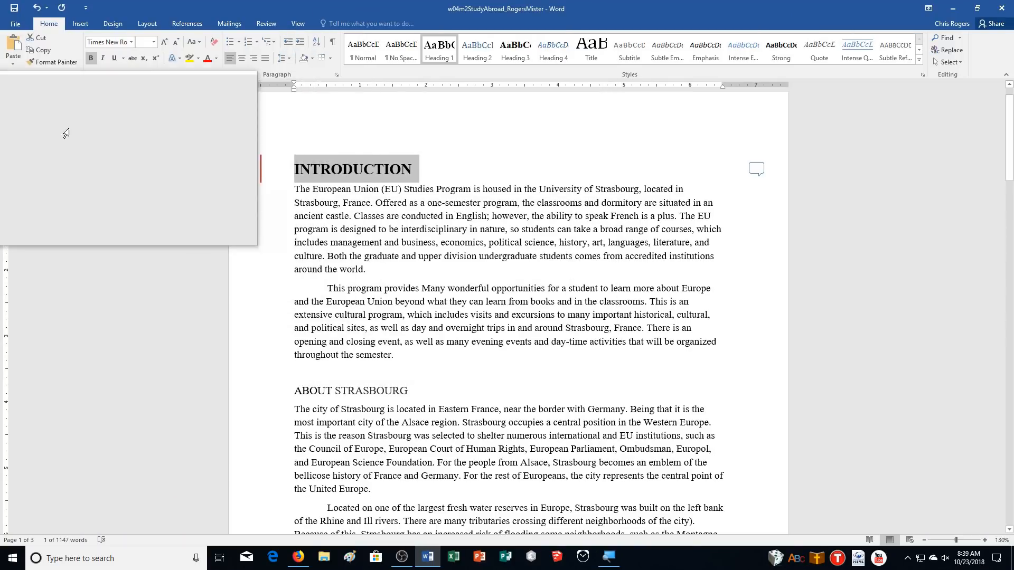
- Copy the INTRODUCTION heading's formatting to the ABOUT STRASBOURG and ABOUT THE UNIVERSITY headings with Format Painter
{"action": "left_click", "coordinate": [45, 66]}
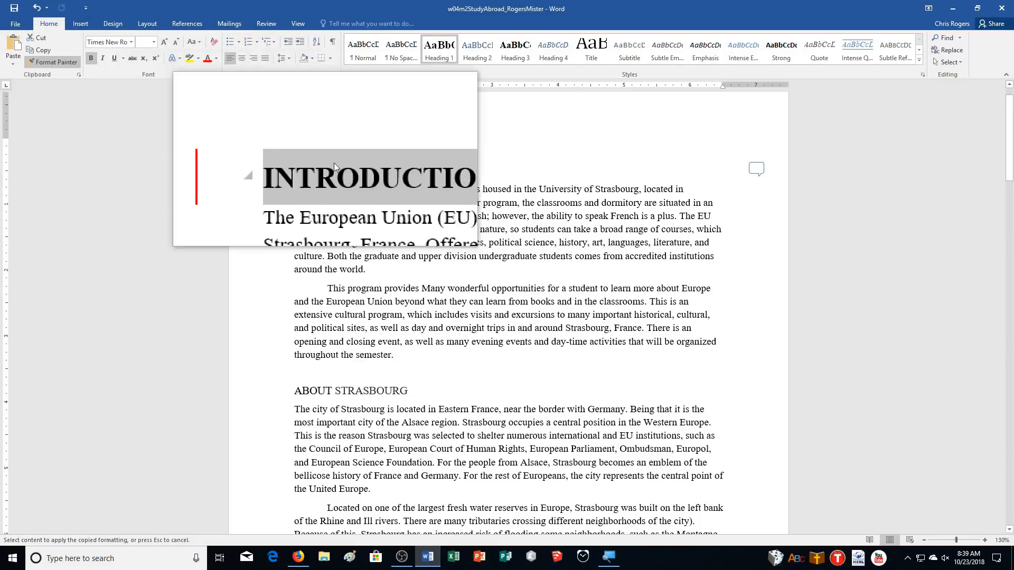
{"action": "scroll", "coordinate": [537, 285], "scroll_direction": "down", "scroll_amount": 3}
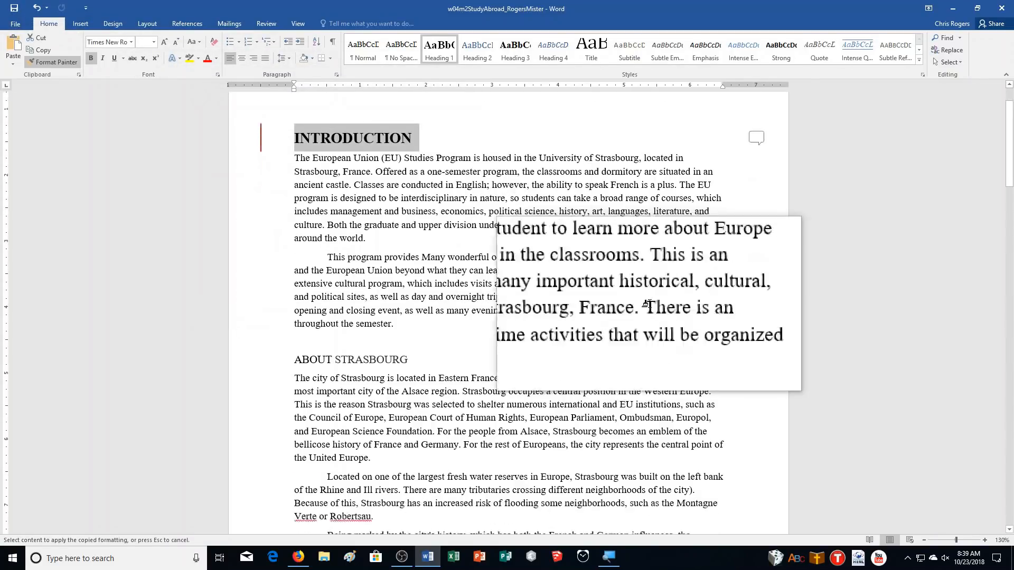
{"action": "scroll", "coordinate": [537, 285], "scroll_direction": "down", "scroll_amount": 1}
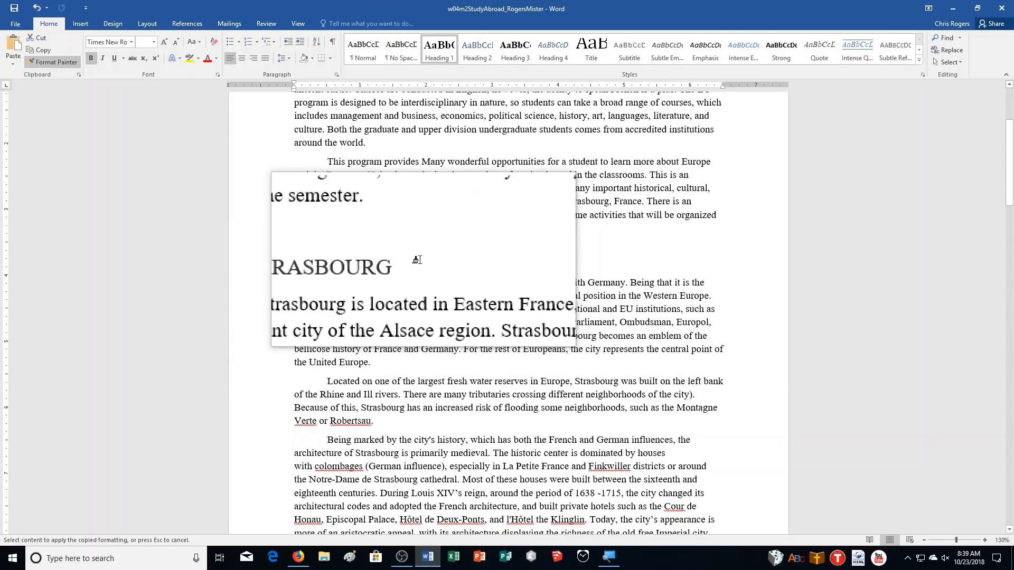
{"action": "left_click_drag", "start_coordinate": [405, 267], "coordinate": [296, 268]}
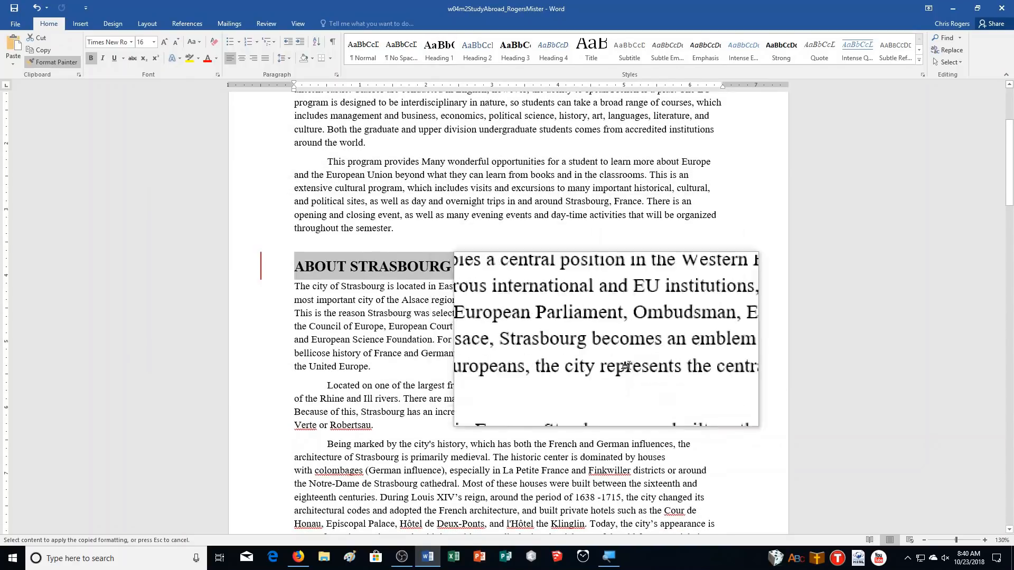
{"action": "scroll", "coordinate": [671, 346], "scroll_direction": "down", "scroll_amount": 5}
{"action": "scroll", "coordinate": [670, 347], "scroll_direction": "down", "scroll_amount": 9}
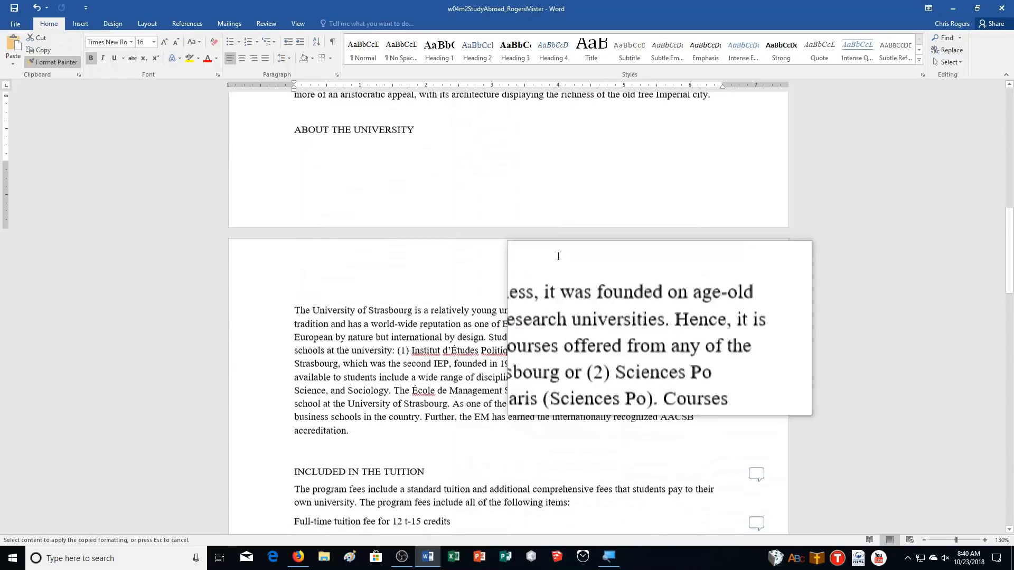
{"action": "left_click_drag", "start_coordinate": [419, 133], "coordinate": [289, 138]}
- Apply the copied heading formatting to the INCLUDED IN THE TUITION and THREE DAYS IN STRASBOURG headings
{"action": "scroll", "coordinate": [604, 350], "scroll_direction": "down", "scroll_amount": 9}
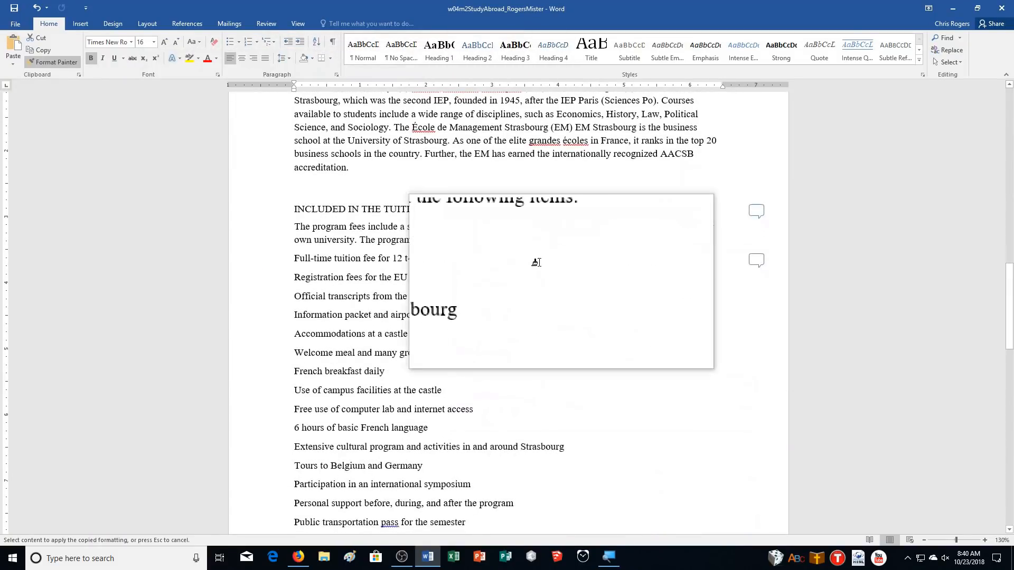
{"action": "left_click_drag", "start_coordinate": [428, 213], "coordinate": [313, 212]}
{"action": "scroll", "coordinate": [656, 371], "scroll_direction": "down", "scroll_amount": 12}
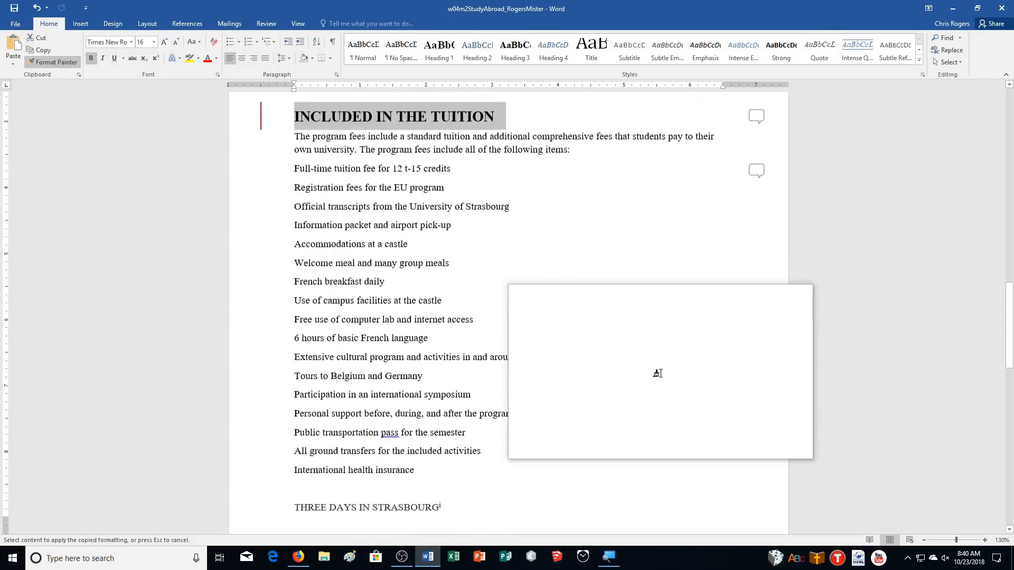
{"action": "scroll", "coordinate": [656, 372], "scroll_direction": "down", "scroll_amount": 1}
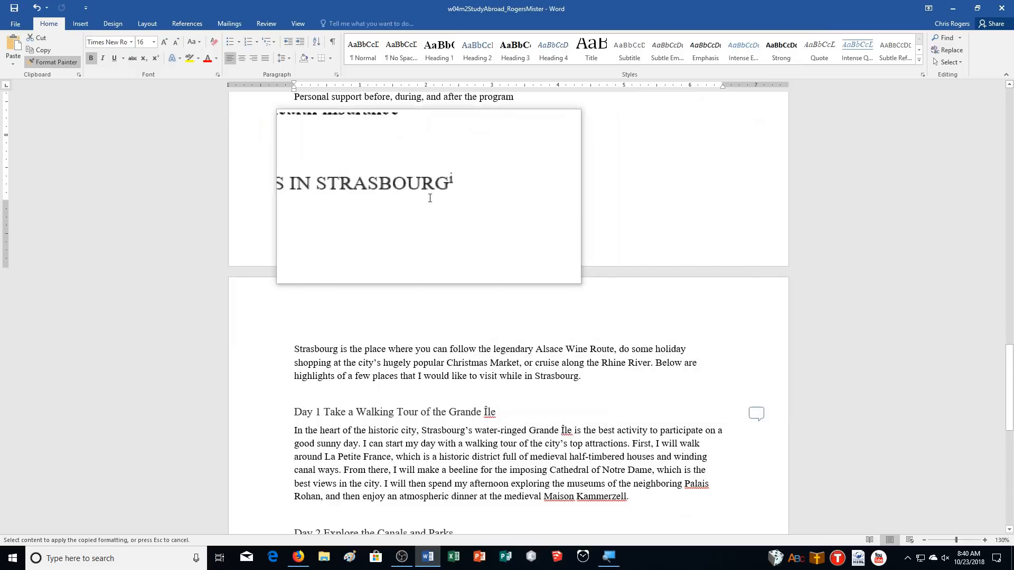
{"action": "left_click_drag", "start_coordinate": [442, 189], "coordinate": [292, 195]}
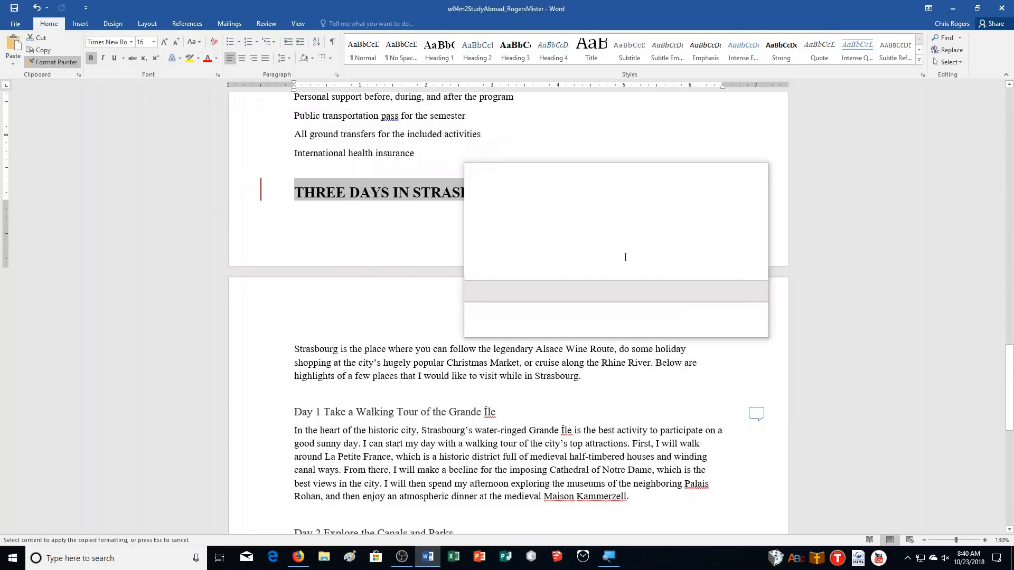
- Review the document to its end and back to the start, checking the formatting of all section headings
{"action": "scroll", "coordinate": [631, 278], "scroll_direction": "down", "scroll_amount": 6}
{"action": "scroll", "coordinate": [630, 278], "scroll_direction": "down", "scroll_amount": 6}
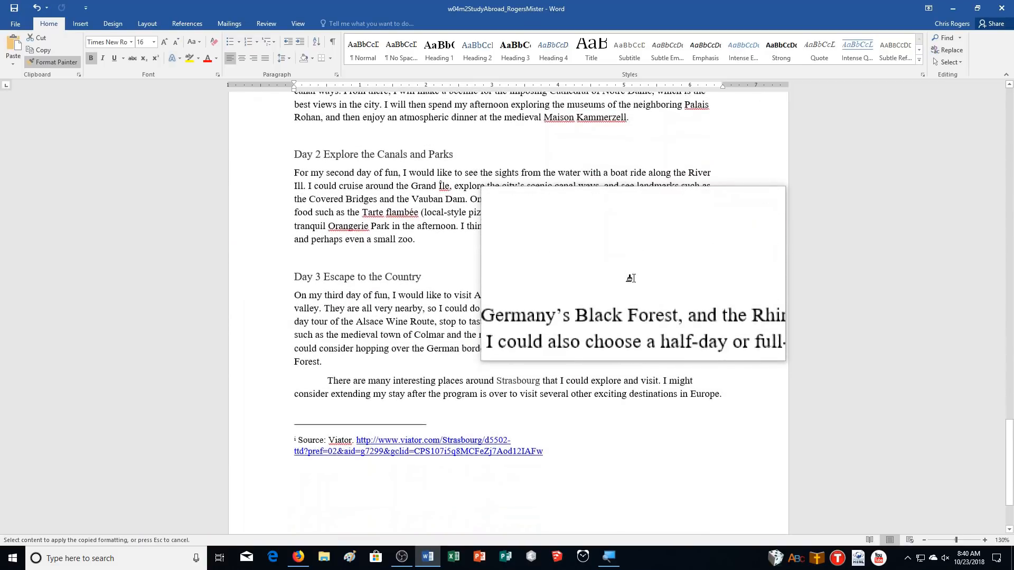
{"action": "scroll", "coordinate": [630, 279], "scroll_direction": "down", "scroll_amount": 2}
{"action": "scroll", "coordinate": [560, 274], "scroll_direction": "up", "scroll_amount": 9}
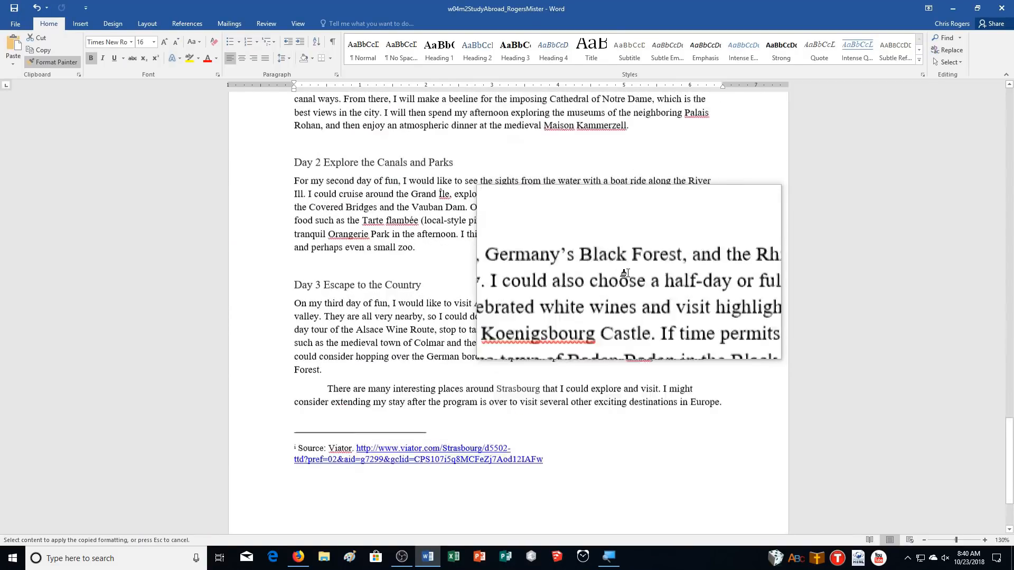
{"action": "scroll", "coordinate": [657, 318], "scroll_direction": "up", "scroll_amount": 12}
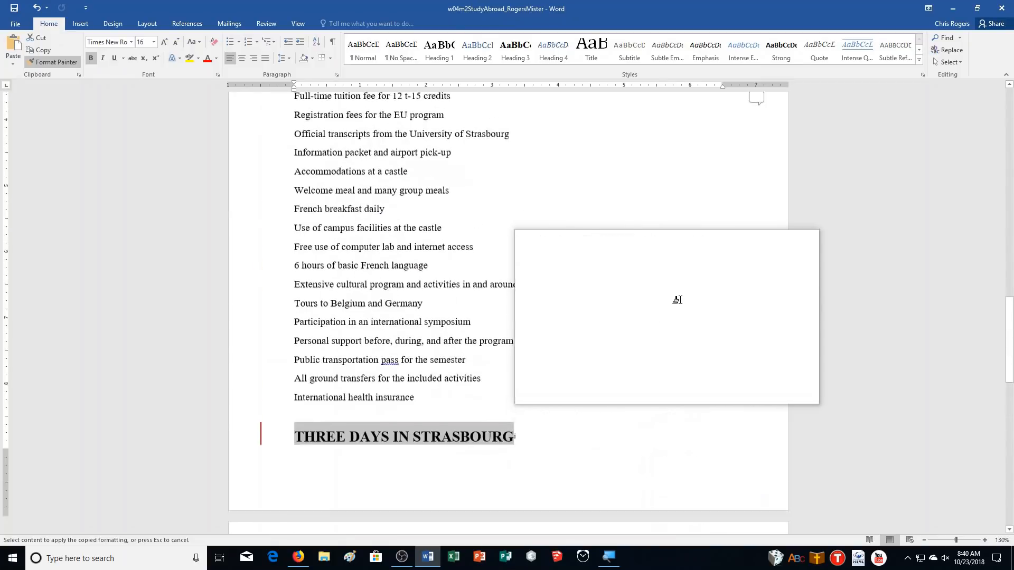
{"action": "scroll", "coordinate": [686, 284], "scroll_direction": "up", "scroll_amount": 10}
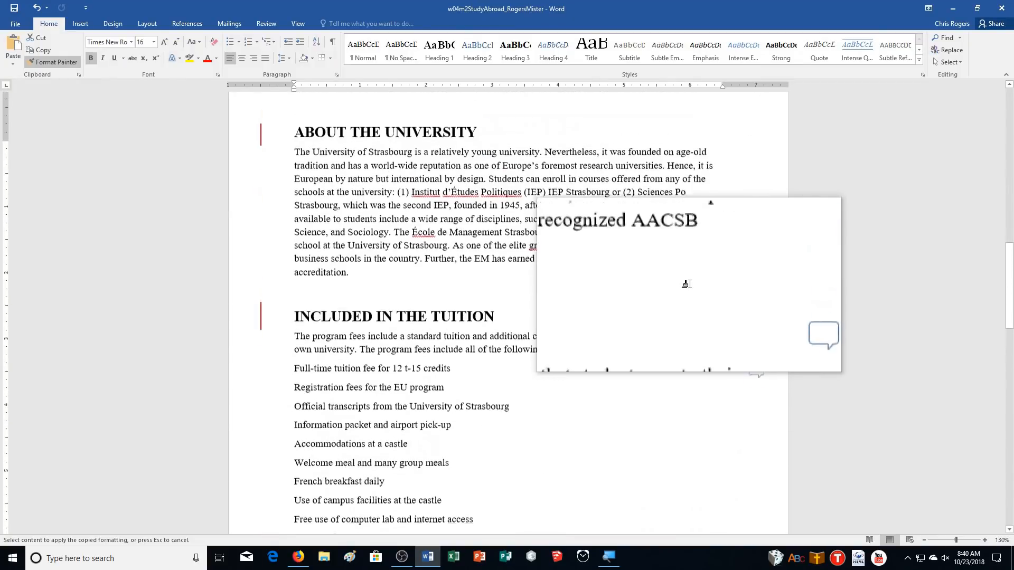
{"action": "scroll", "coordinate": [690, 284], "scroll_direction": "up", "scroll_amount": 20}
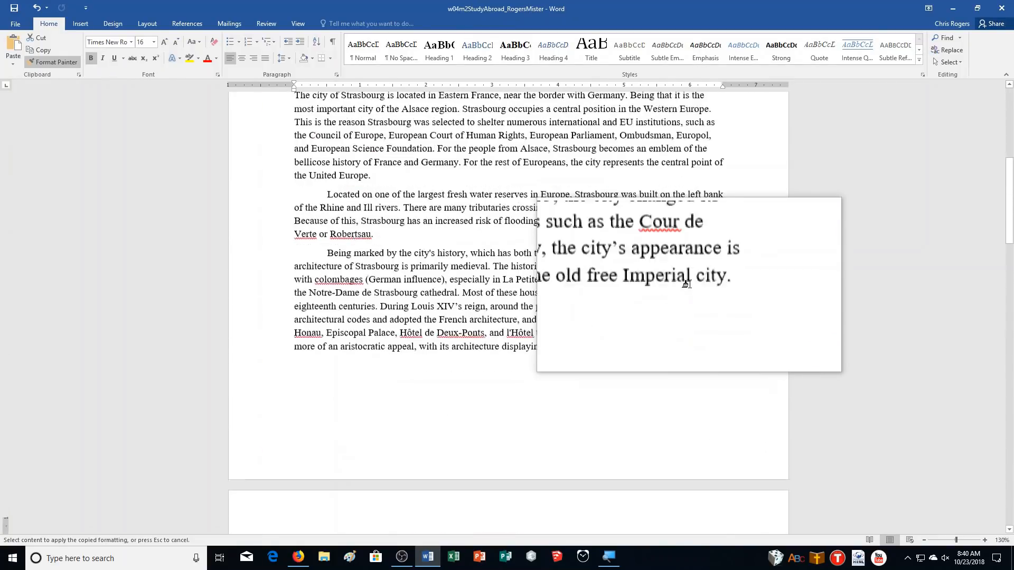
{"action": "scroll", "coordinate": [687, 284], "scroll_direction": "up", "scroll_amount": 2}
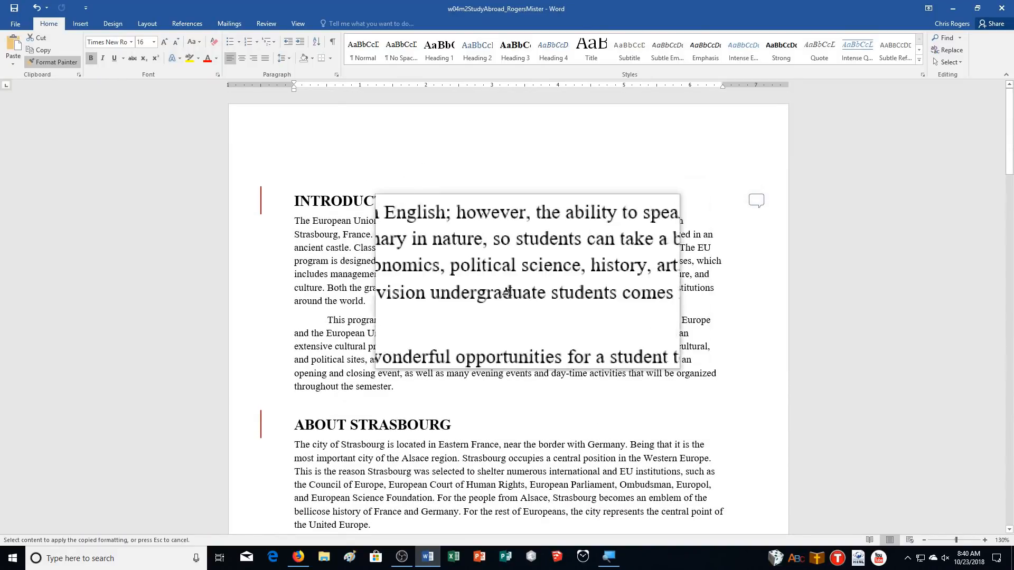
- Turn off Format Painter and apply the Heading 2 style to the Day 1 Take a Walking Tour heading
{"action": "left_click", "coordinate": [50, 63]}
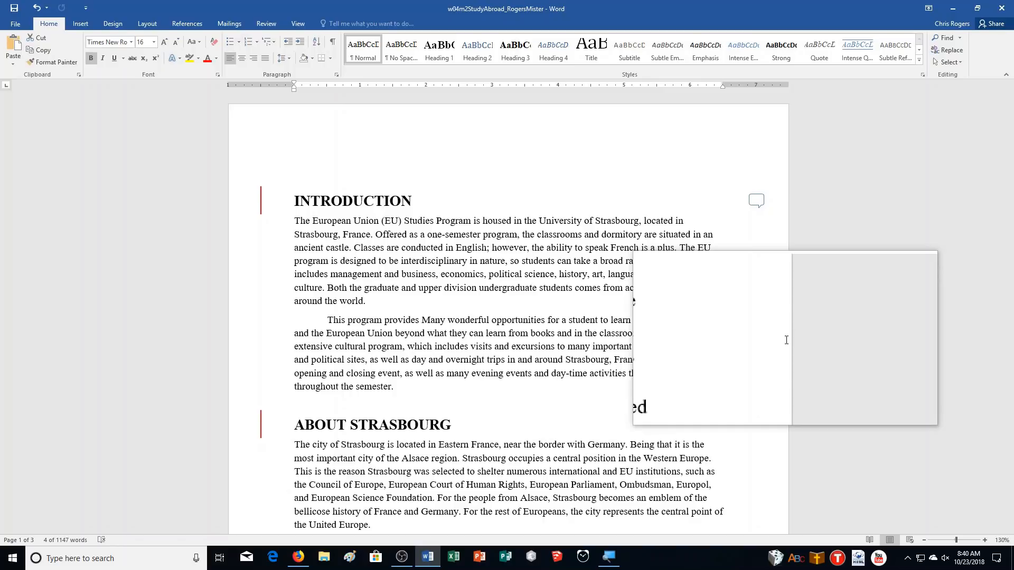
{"action": "scroll", "coordinate": [768, 429], "scroll_direction": "down", "scroll_amount": 15}
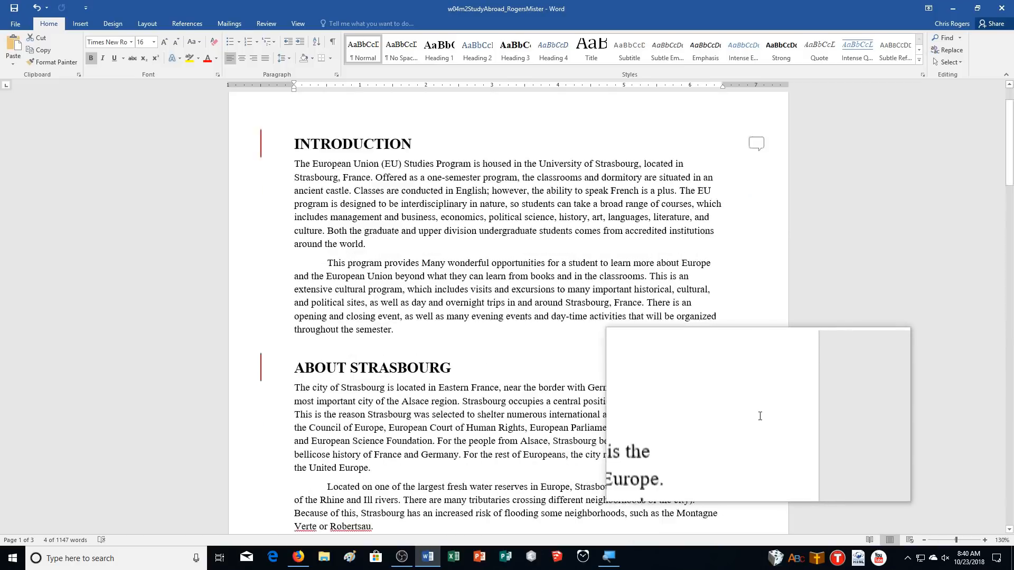
{"action": "scroll", "coordinate": [760, 415], "scroll_direction": "down", "scroll_amount": 12}
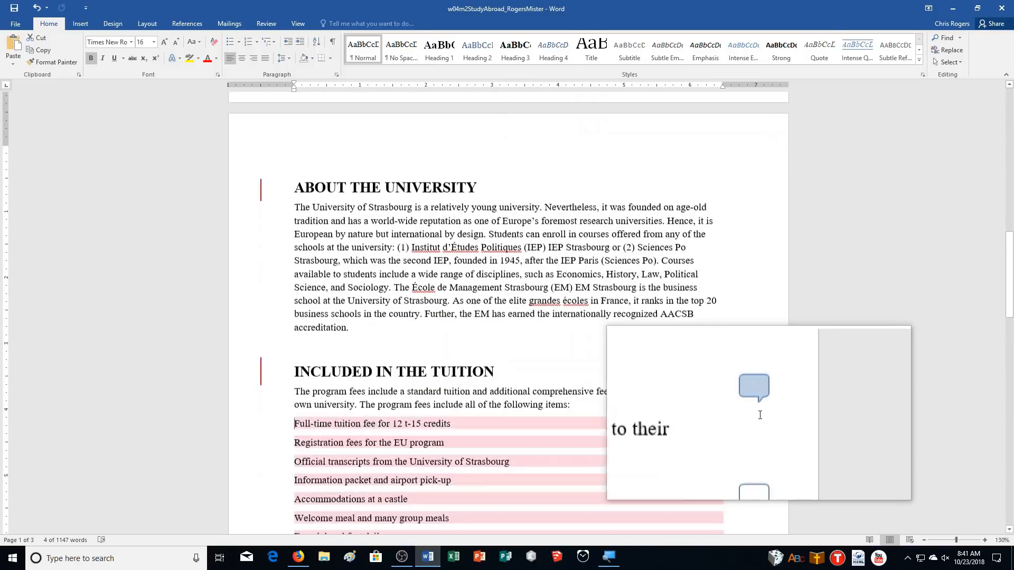
{"action": "scroll", "coordinate": [793, 354], "scroll_direction": "down", "scroll_amount": 12}
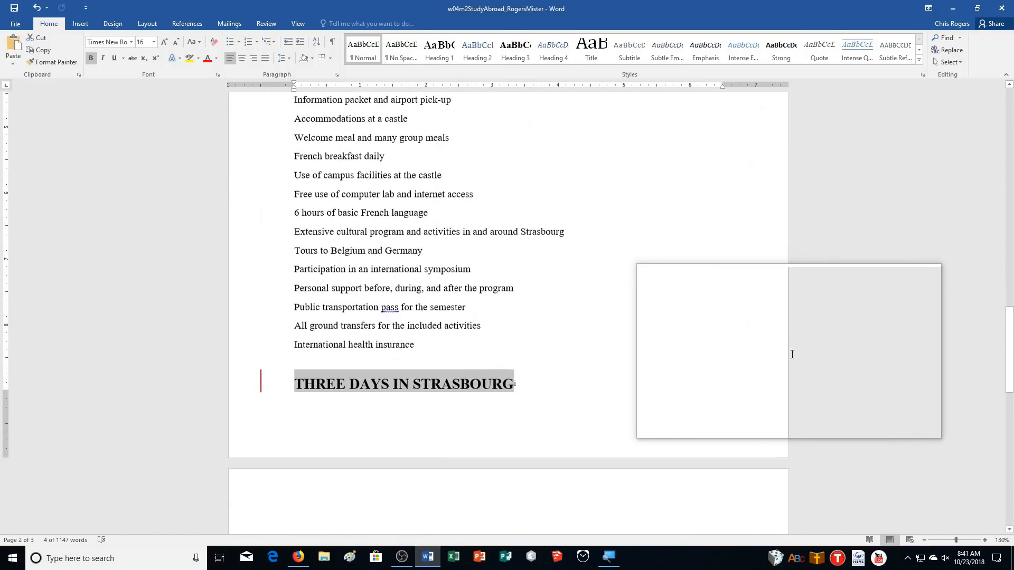
{"action": "scroll", "coordinate": [792, 355], "scroll_direction": "down", "scroll_amount": 4}
{"action": "scroll", "coordinate": [787, 354], "scroll_direction": "up", "scroll_amount": 3}
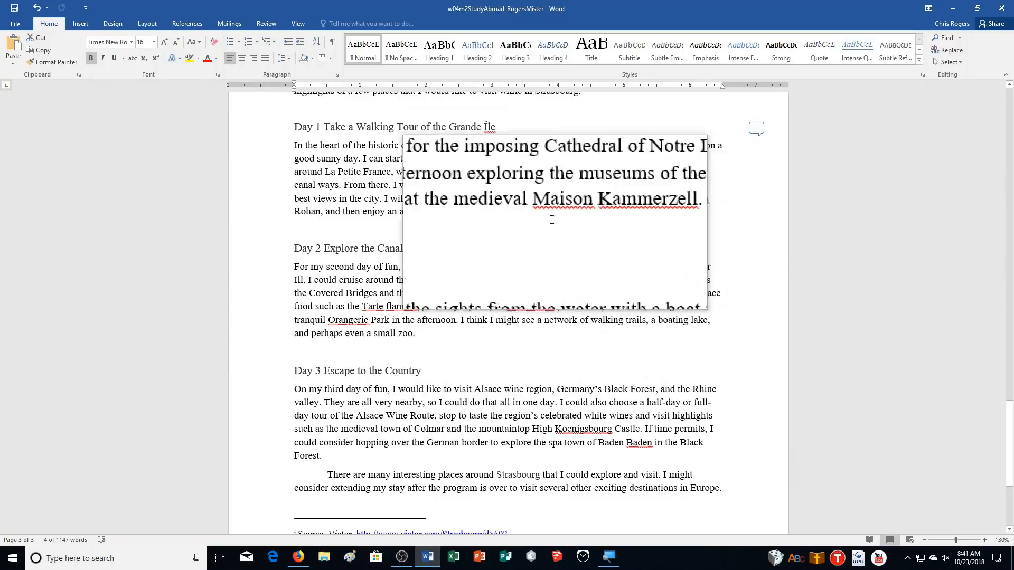
{"action": "scroll", "coordinate": [525, 183], "scroll_direction": "up", "scroll_amount": 4}
{"action": "scroll", "coordinate": [525, 183], "scroll_direction": "down", "scroll_amount": 4}
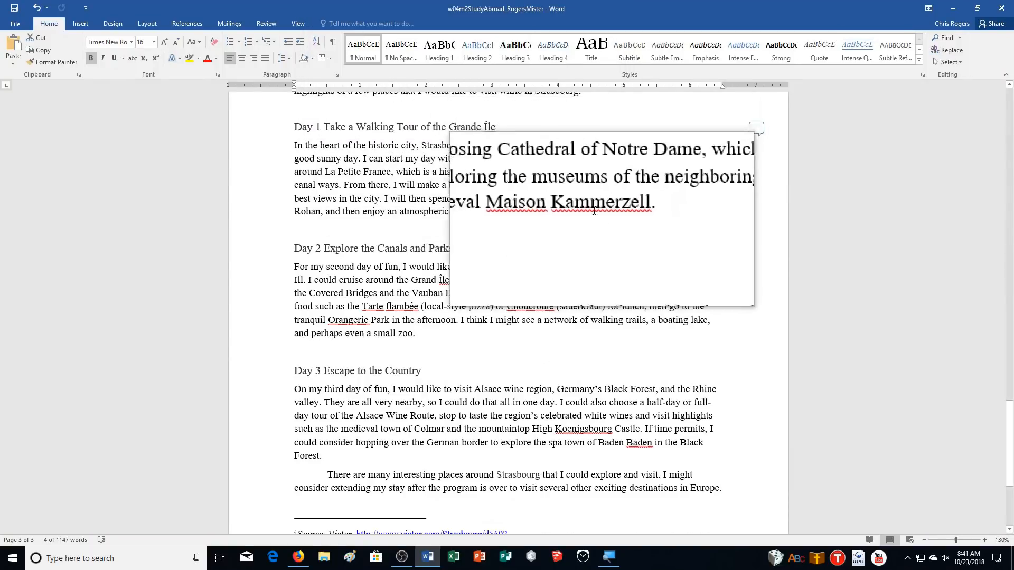
{"action": "left_click_drag", "start_coordinate": [406, 125], "coordinate": [306, 128]}
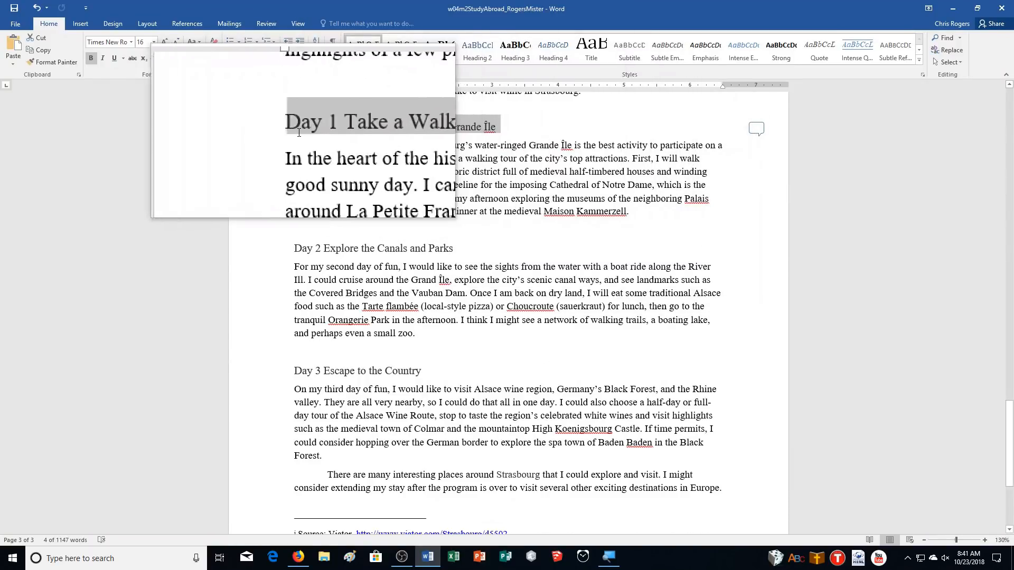
{"action": "left_click", "coordinate": [477, 51]}
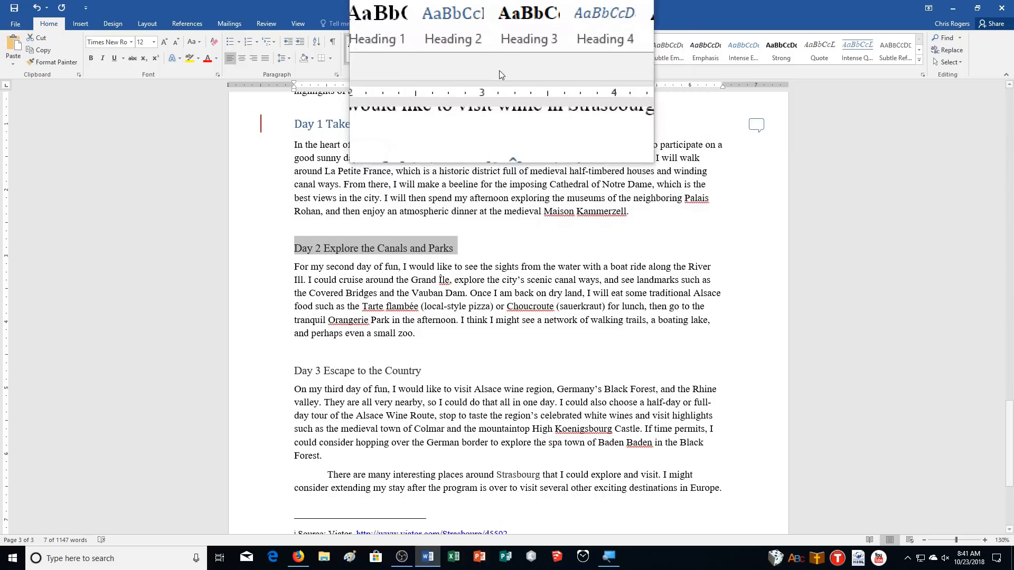
- Apply the Heading 2 style to the Day 2 Explore the Canals and Parks and Day 3 Escape to the Country headings
{"action": "left_click", "coordinate": [486, 58]}
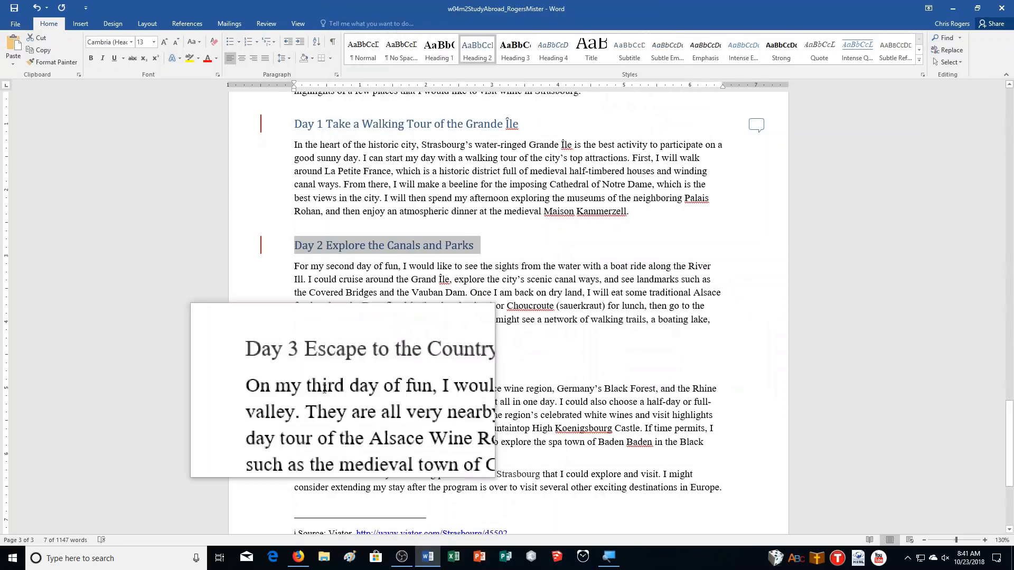
{"action": "left_click", "coordinate": [275, 383]}
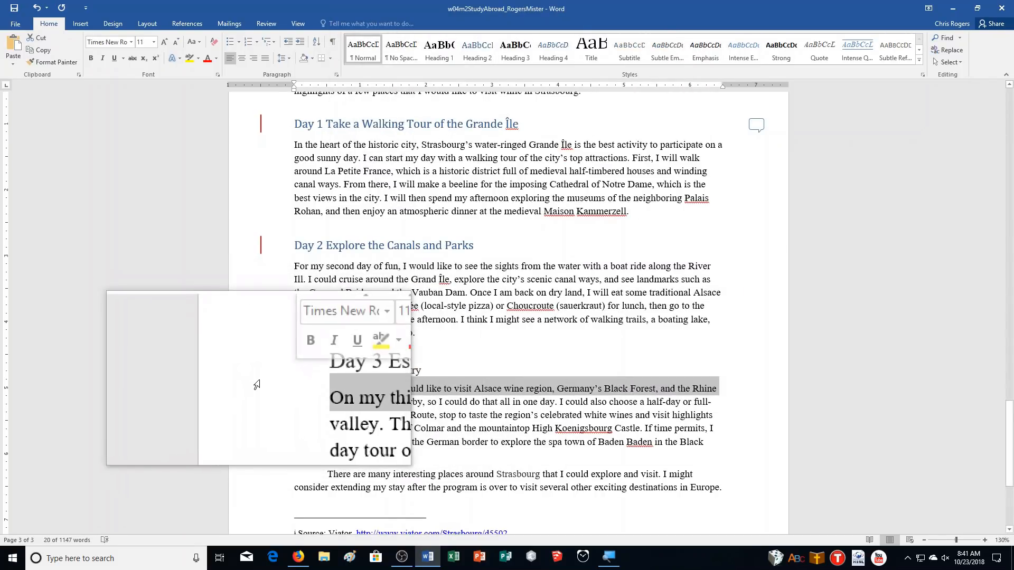
{"action": "left_click", "coordinate": [259, 370]}
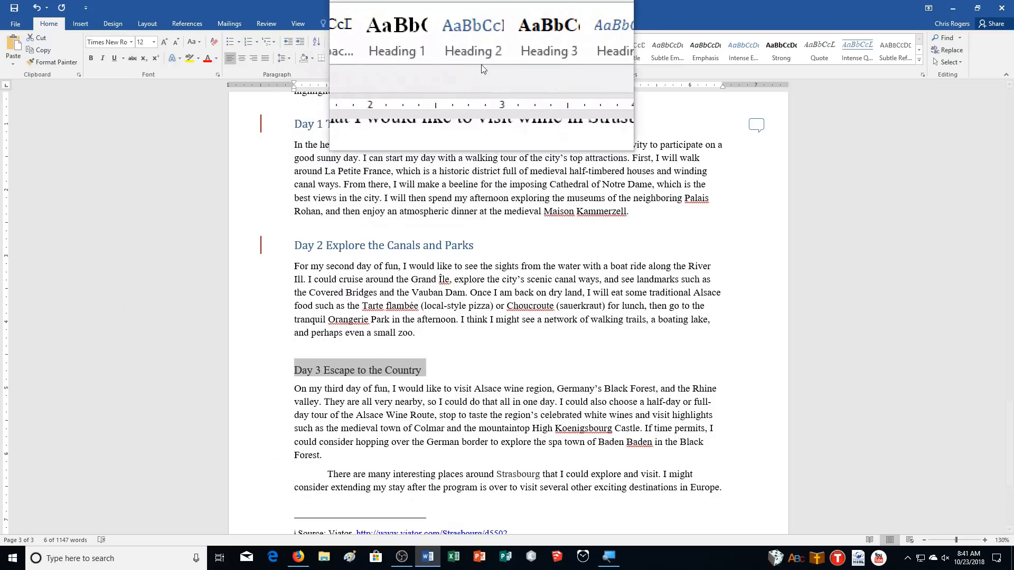
{"action": "left_click", "coordinate": [477, 57]}
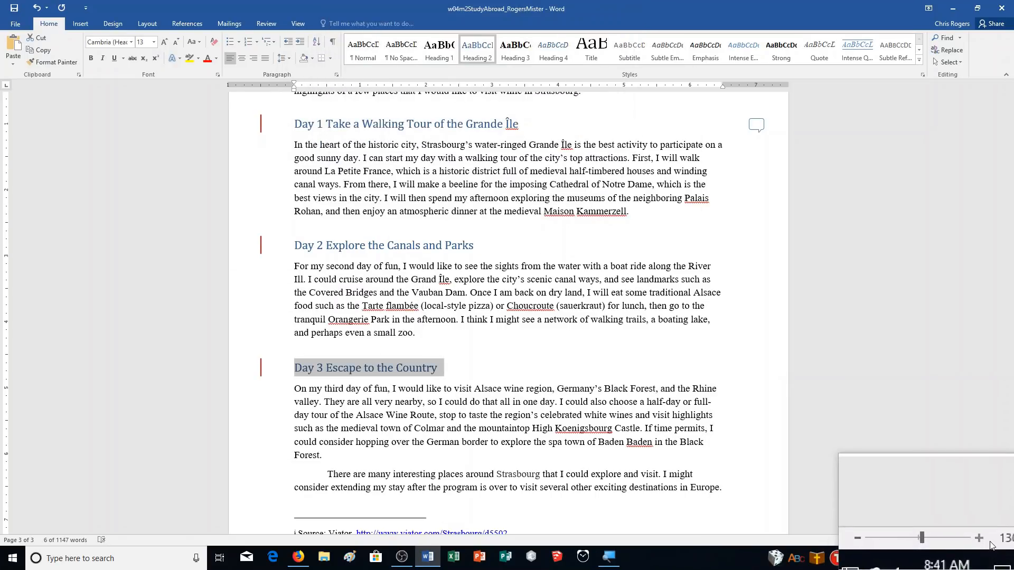
- Enlarge the document view to 170% and read the comment attached to the INTRODUCTION heading
{"action": "left_click", "coordinate": [984, 540]}
{"action": "left_click", "coordinate": [985, 540]}
{"action": "left_click", "coordinate": [985, 541]}
{"action": "left_click", "coordinate": [985, 541]}
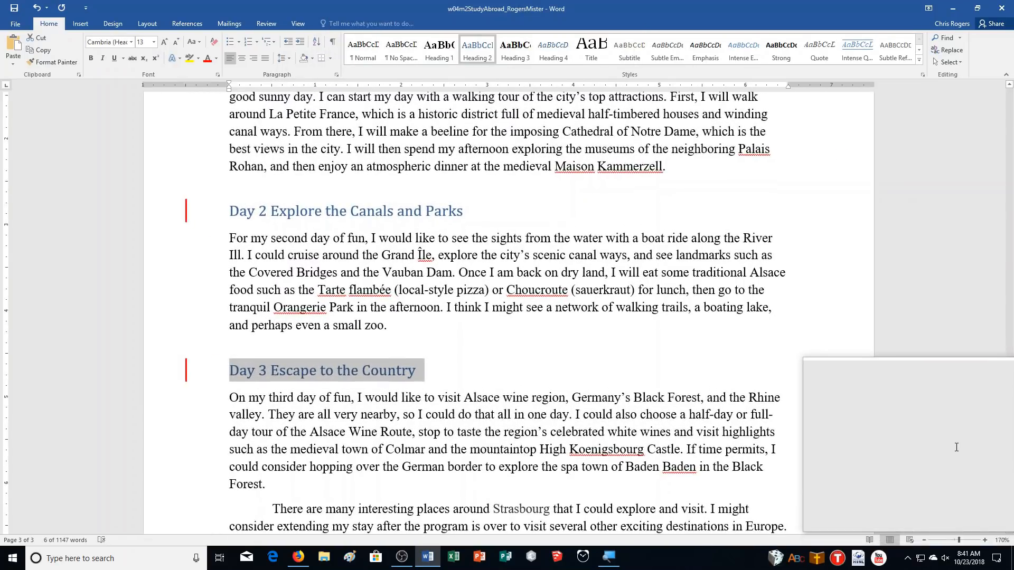
{"action": "scroll", "coordinate": [958, 468], "scroll_direction": "up", "scroll_amount": 2}
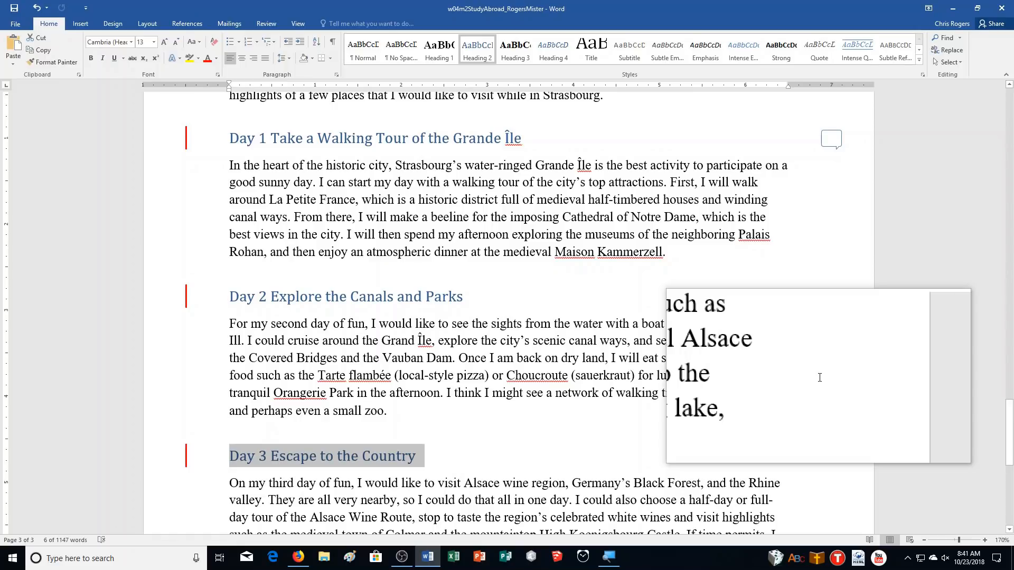
{"action": "scroll", "coordinate": [820, 377], "scroll_direction": "up", "scroll_amount": 6}
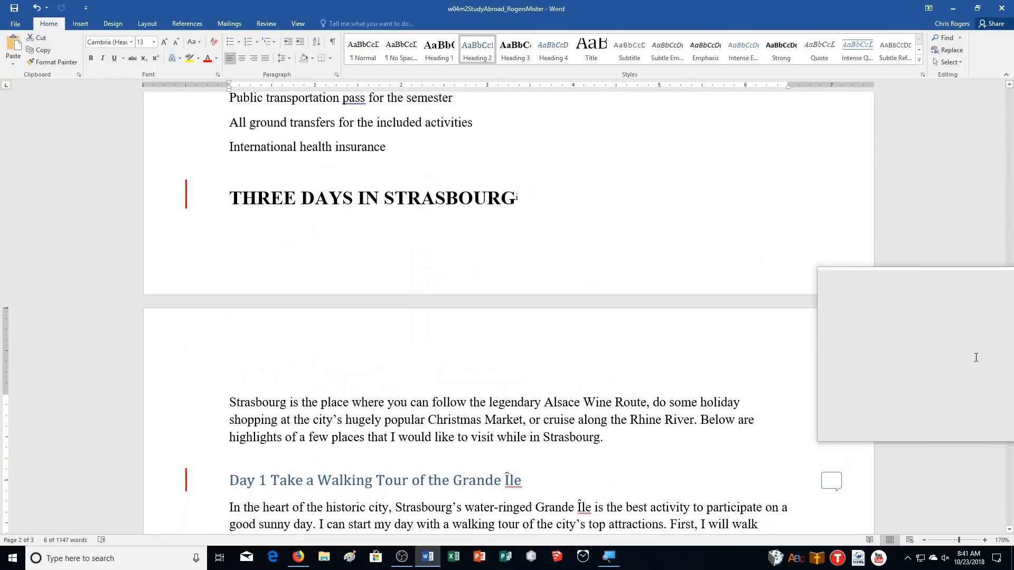
{"action": "left_click_drag", "start_coordinate": [1007, 378], "coordinate": [1008, 122]}
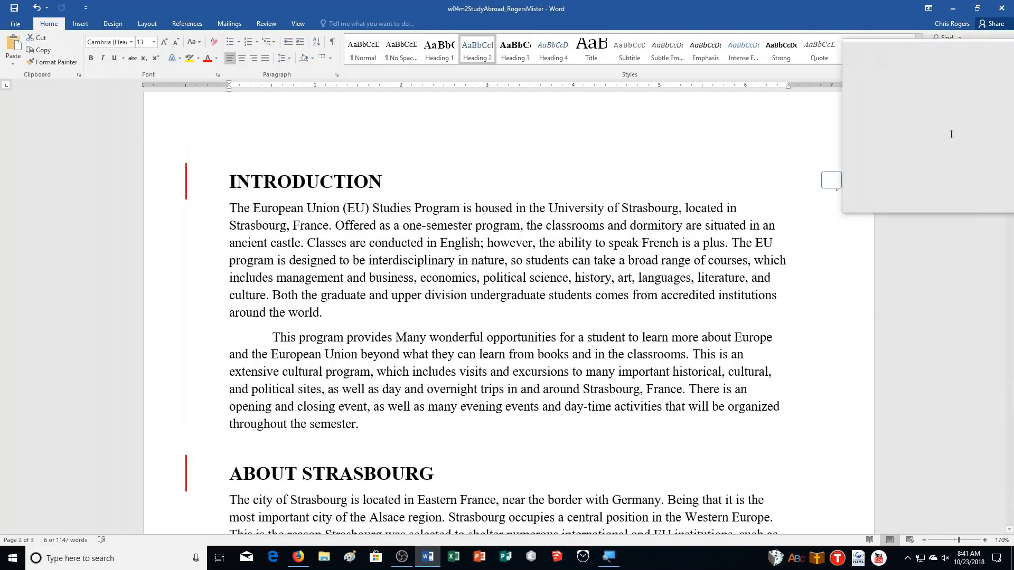
{"action": "left_click", "coordinate": [831, 181]}
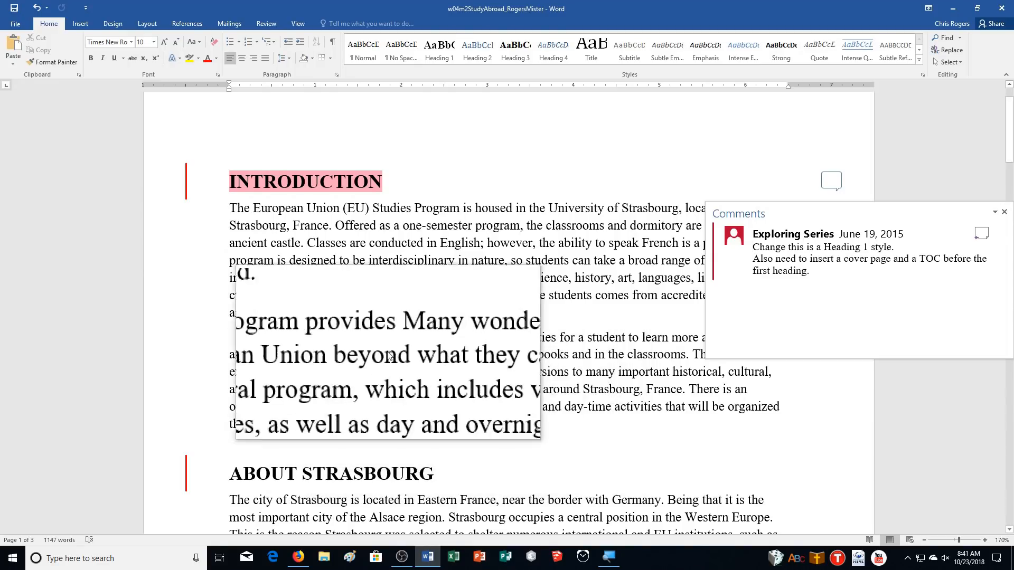
- Insert the built-in Austin cover page at the start of the document
{"action": "left_click", "coordinate": [228, 183]}
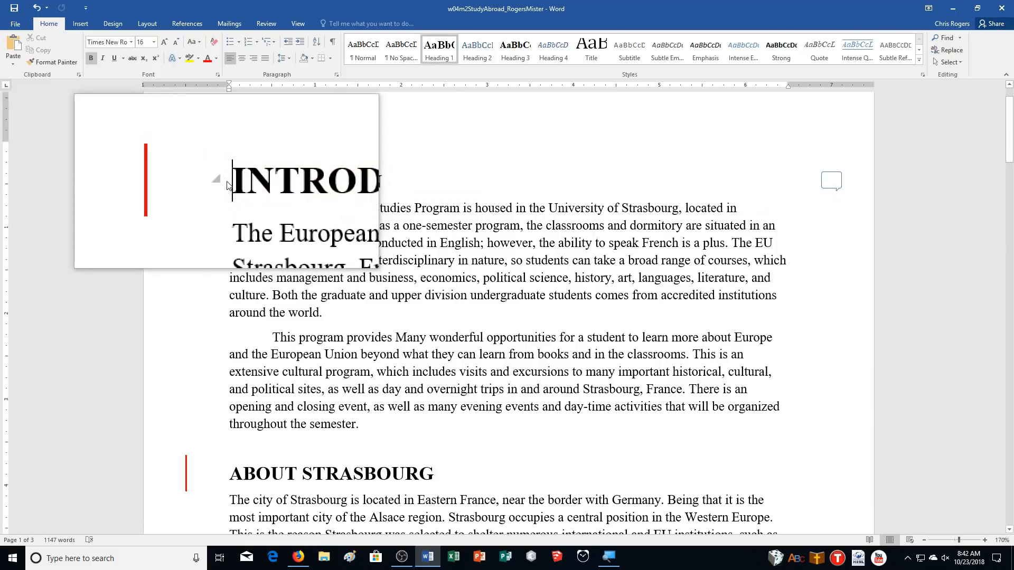
{"action": "left_click", "coordinate": [75, 22]}
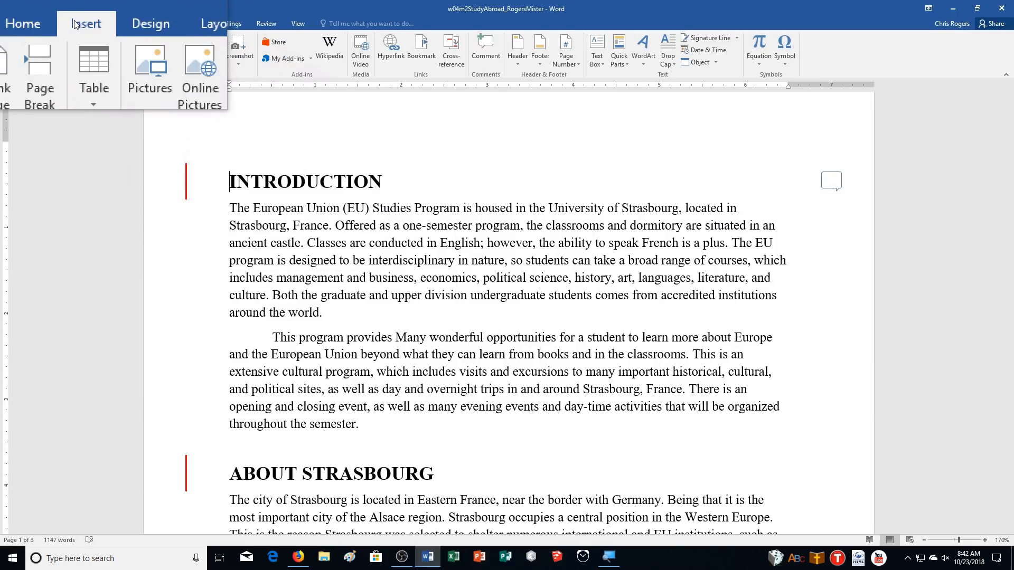
{"action": "left_click", "coordinate": [8, 52]}
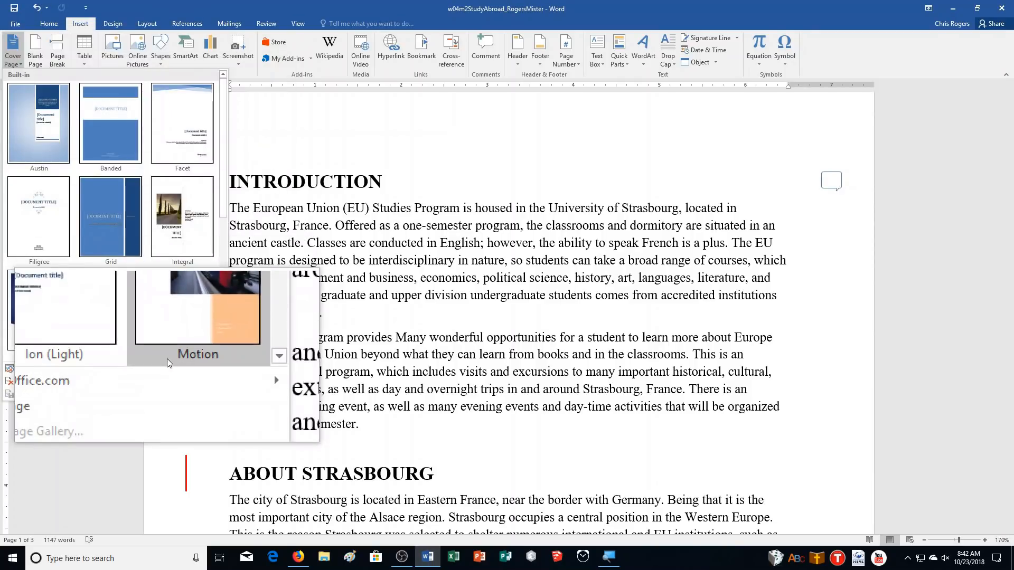
{"action": "left_click", "coordinate": [37, 125]}
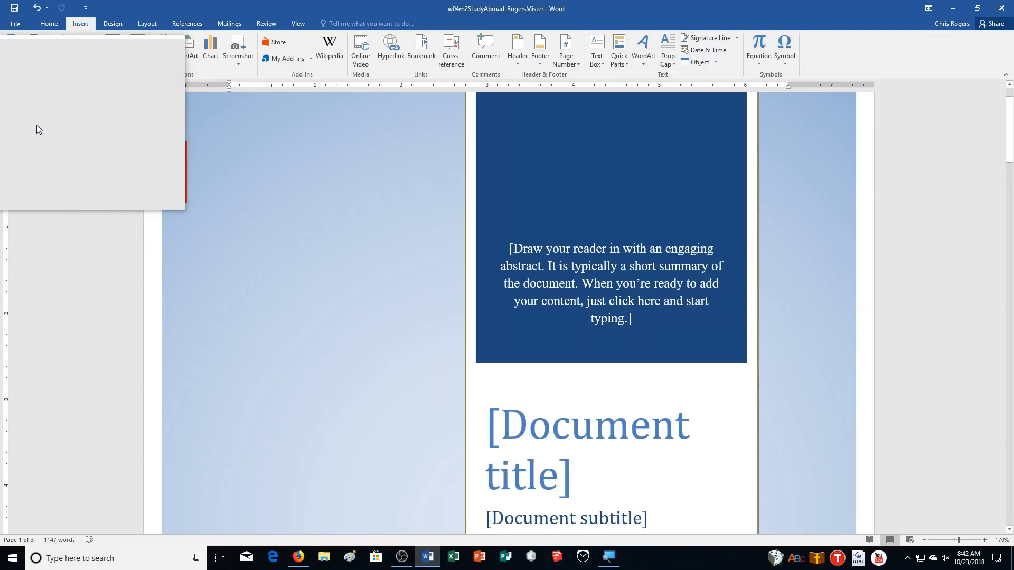
{"action": "scroll", "coordinate": [752, 369], "scroll_direction": "down", "scroll_amount": 8}
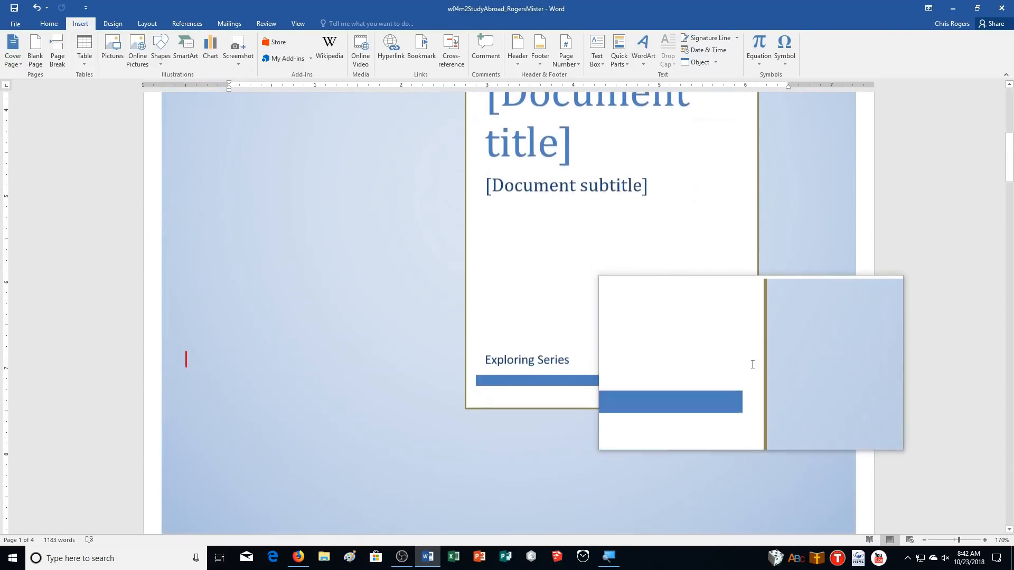
{"action": "scroll", "coordinate": [753, 364], "scroll_direction": "down", "scroll_amount": 10}
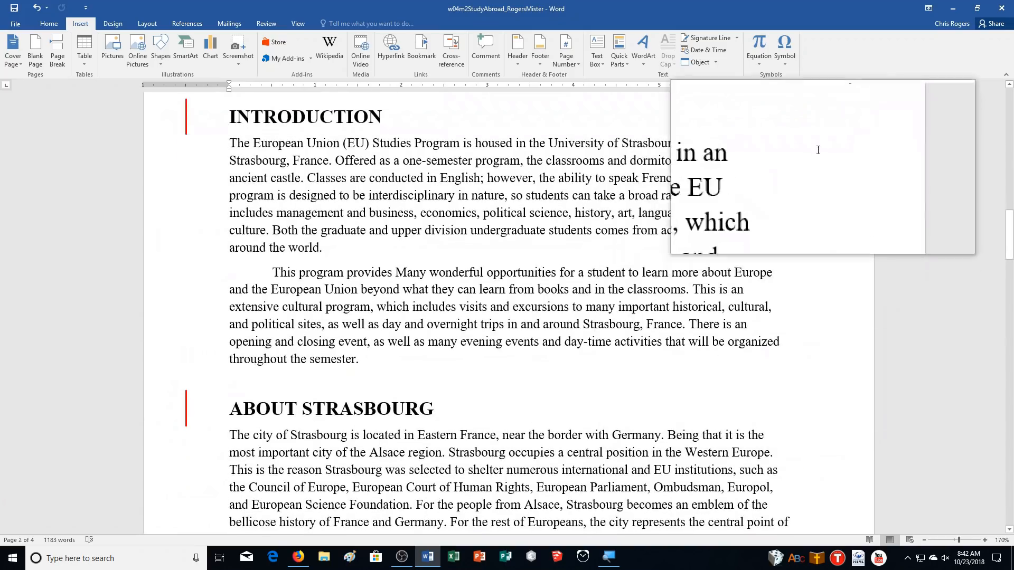
- Recheck the INTRODUCTION comment and insert an Automatic Table 2 table of contents directly before that heading
{"action": "left_click", "coordinate": [832, 113]}
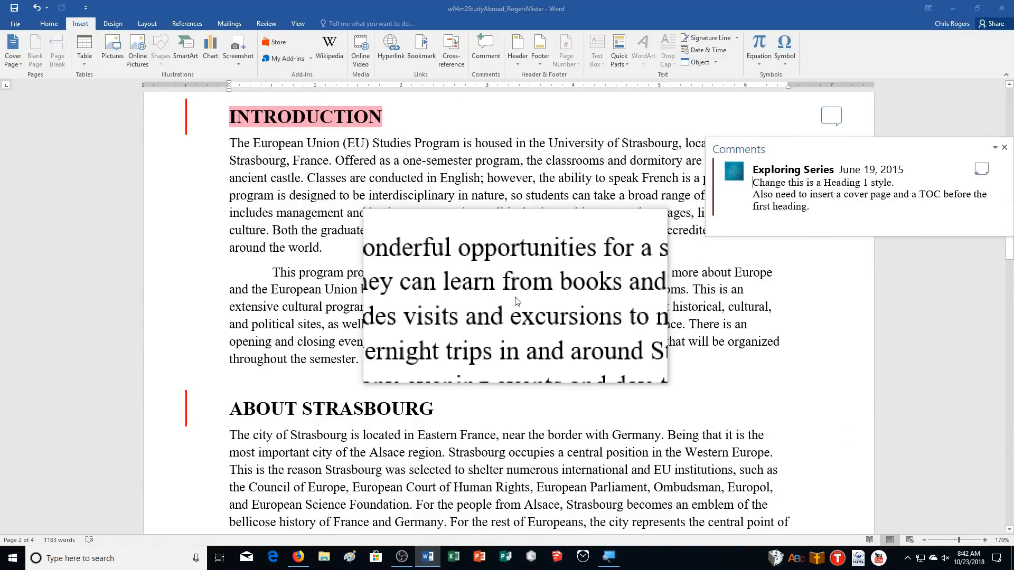
{"action": "scroll", "coordinate": [517, 301], "scroll_direction": "up", "scroll_amount": 3}
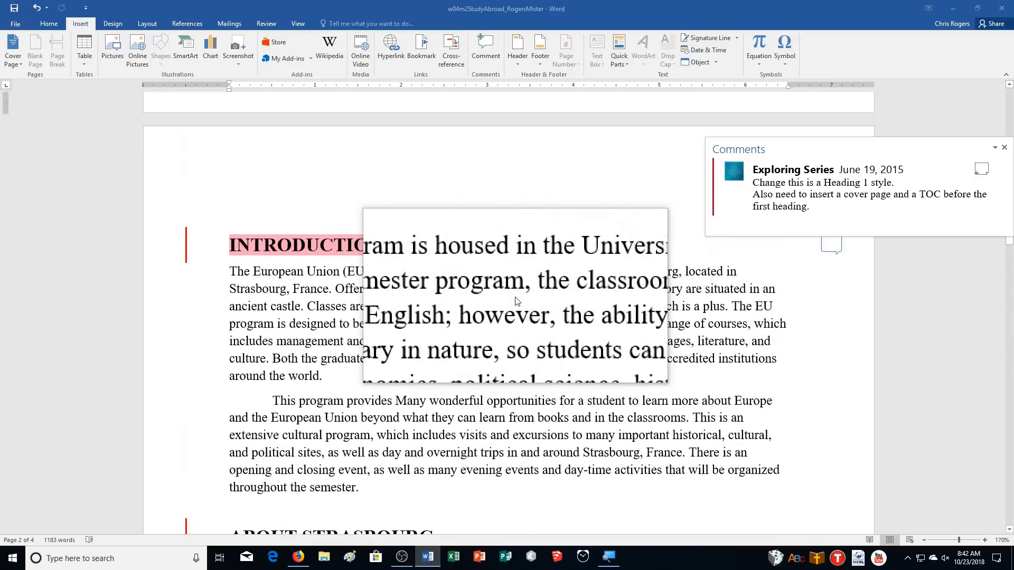
{"action": "left_click", "coordinate": [231, 245]}
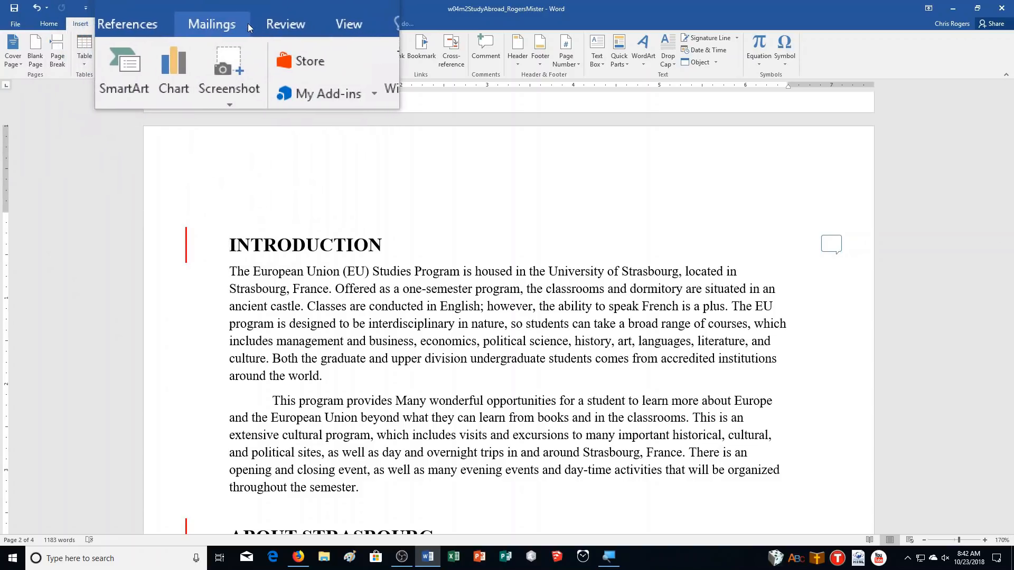
{"action": "left_click", "coordinate": [191, 23]}
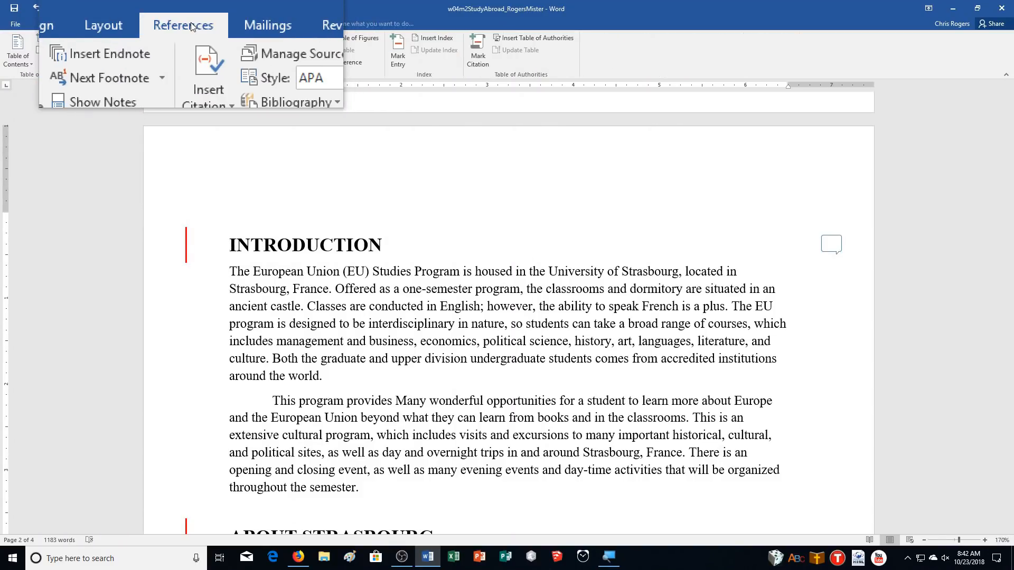
{"action": "left_click", "coordinate": [21, 59]}
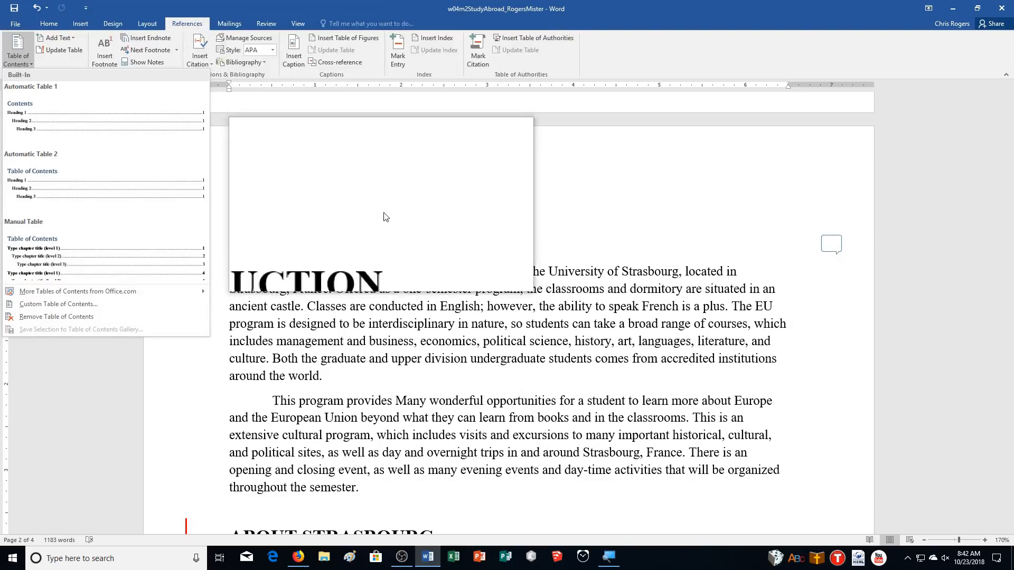
{"action": "left_click", "coordinate": [48, 184]}
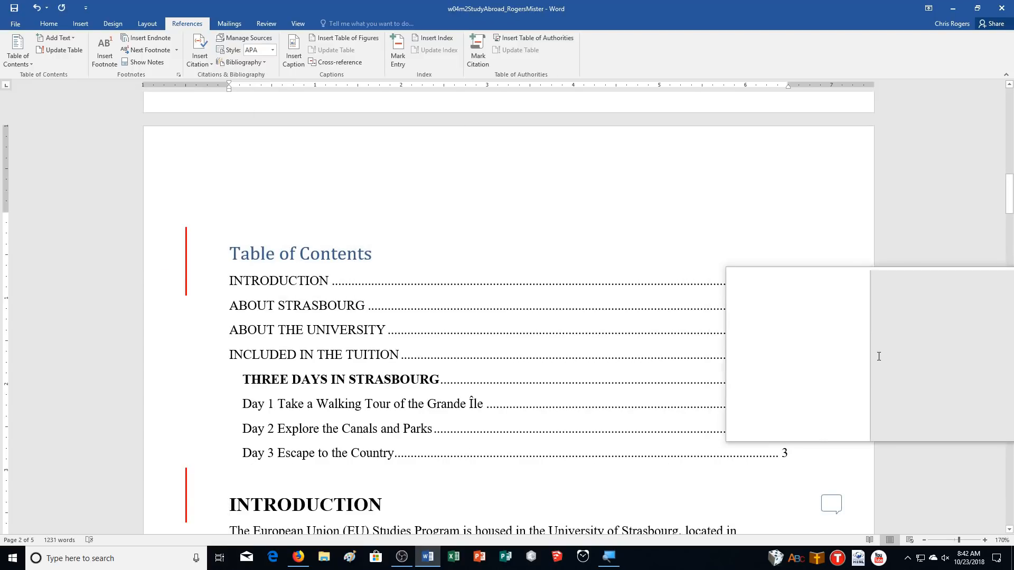
{"action": "scroll", "coordinate": [879, 356], "scroll_direction": "up", "scroll_amount": 5}
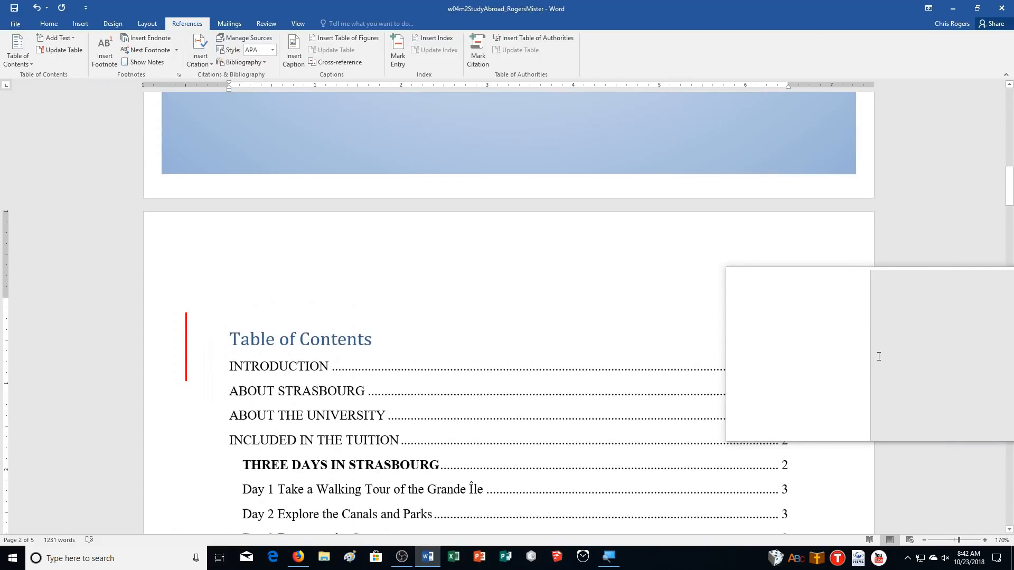
{"action": "scroll", "coordinate": [875, 354], "scroll_direction": "down", "scroll_amount": 5}
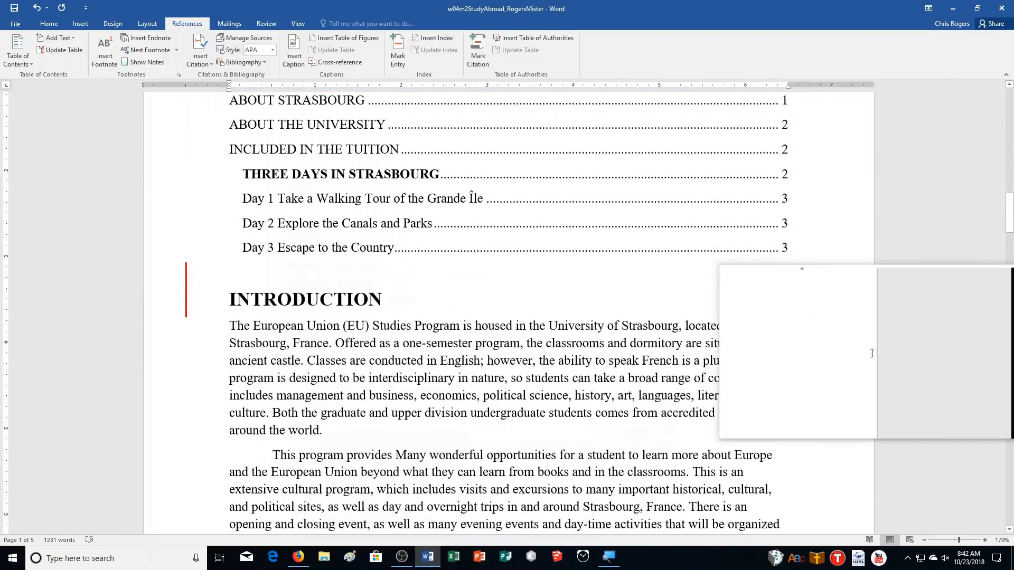
- Reply "These changes have been made." to the comment on the INTRODUCTION heading and close the comment
{"action": "left_click", "coordinate": [833, 290]}
{"action": "scroll", "coordinate": [859, 414], "scroll_direction": "down", "scroll_amount": 5}
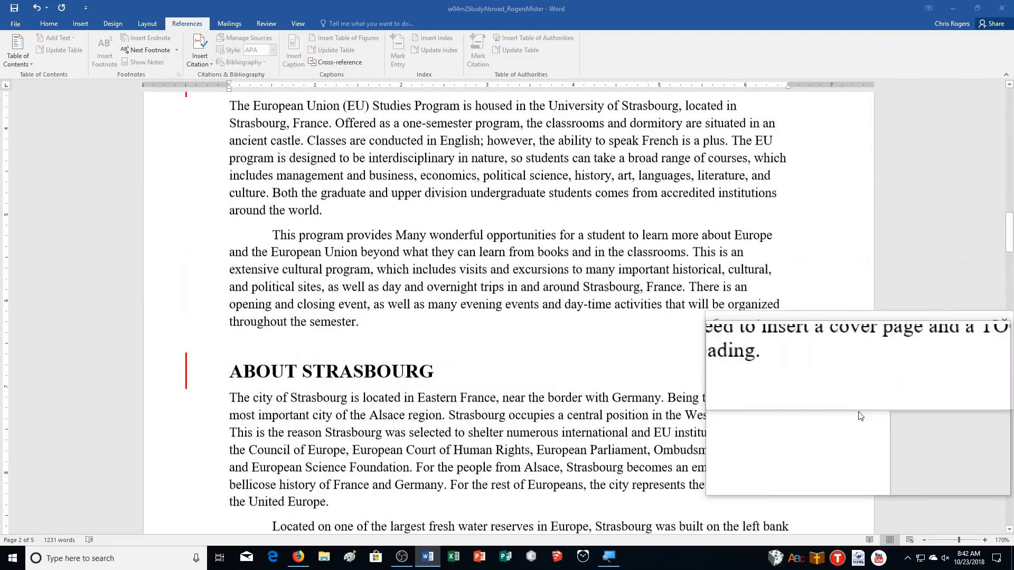
{"action": "scroll", "coordinate": [813, 267], "scroll_direction": "up", "scroll_amount": 1}
{"action": "scroll", "coordinate": [723, 277], "scroll_direction": "up", "scroll_amount": 2}
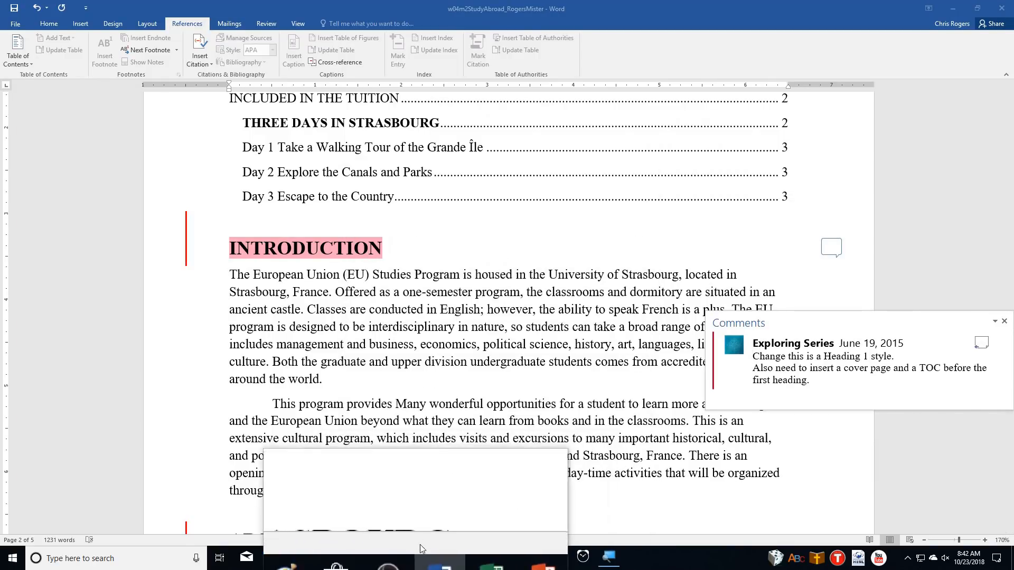
{"action": "left_click", "coordinate": [866, 452]}
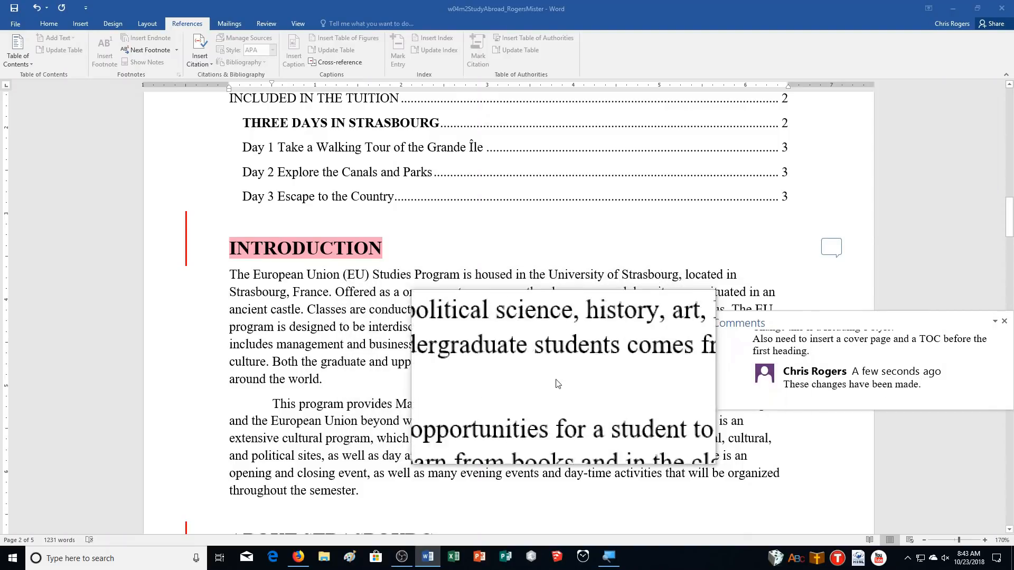
{"action": "left_click", "coordinate": [1005, 325]}
{"action": "scroll", "coordinate": [818, 388], "scroll_direction": "down", "scroll_amount": 7}
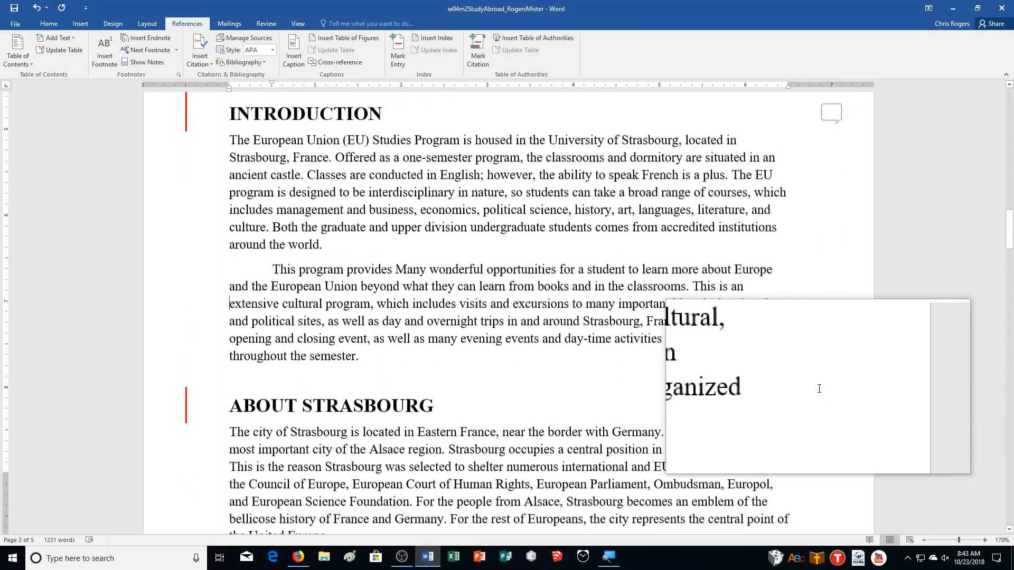
- Reply "This change has been made." to the comment on the INCLUDED IN THE TUITION heading and close the comment
{"action": "scroll", "coordinate": [818, 388], "scroll_direction": "down", "scroll_amount": 15}
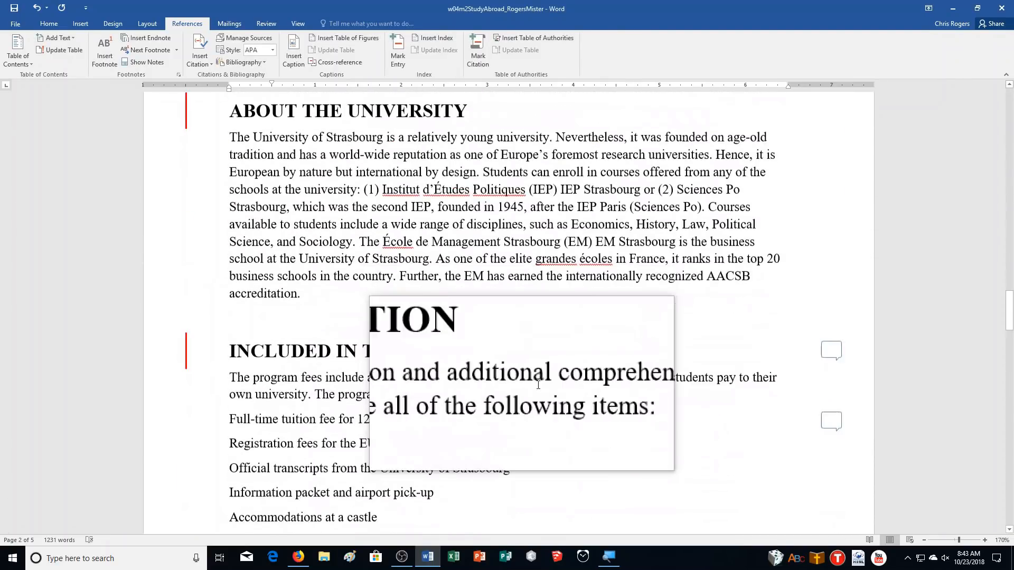
{"action": "left_click", "coordinate": [831, 221]}
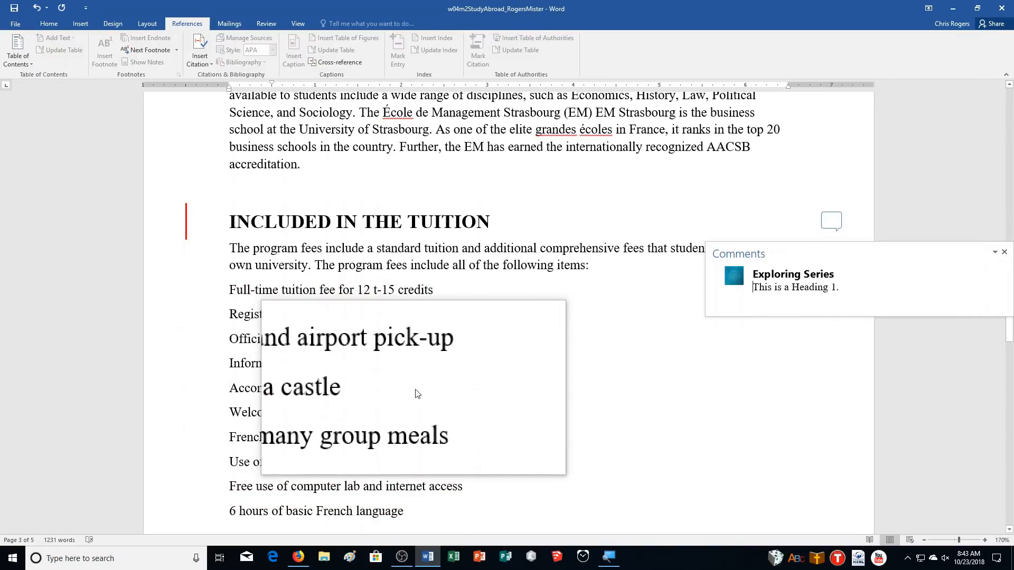
{"action": "left_click", "coordinate": [854, 301]}
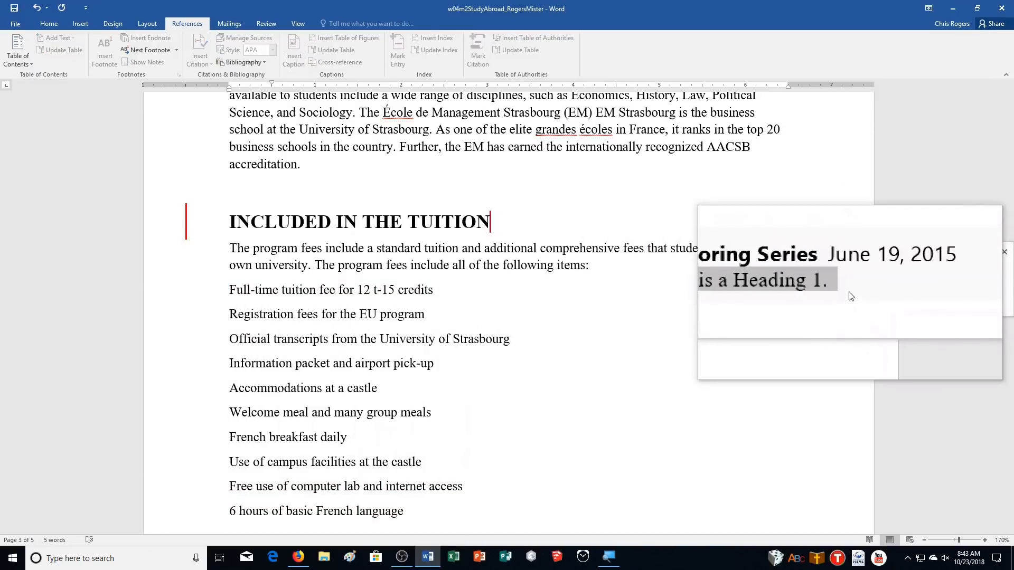
{"action": "left_click", "coordinate": [981, 280]}
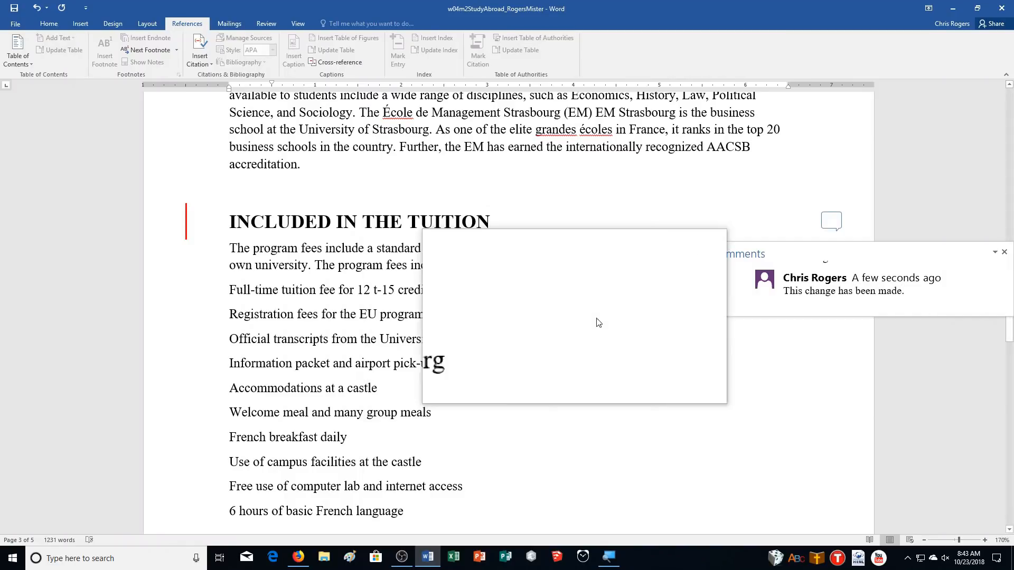
{"action": "left_click", "coordinate": [1007, 256]}
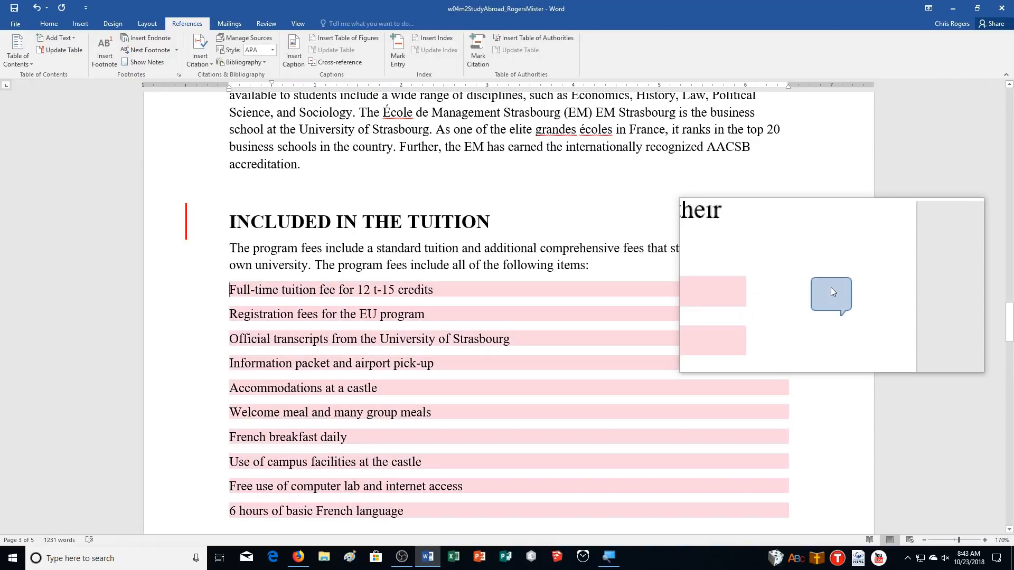
- Read the comment on the tuition items and format them as a bulleted list, from "Full-time tuition fee" through "International health insurance"
{"action": "left_click", "coordinate": [831, 288]}
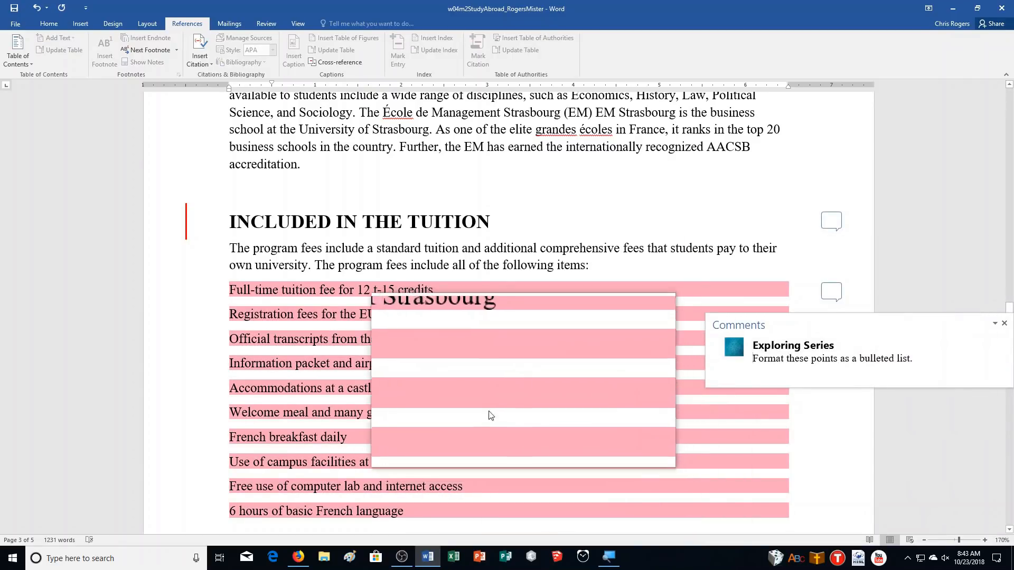
{"action": "scroll", "coordinate": [453, 421], "scroll_direction": "down", "scroll_amount": 5}
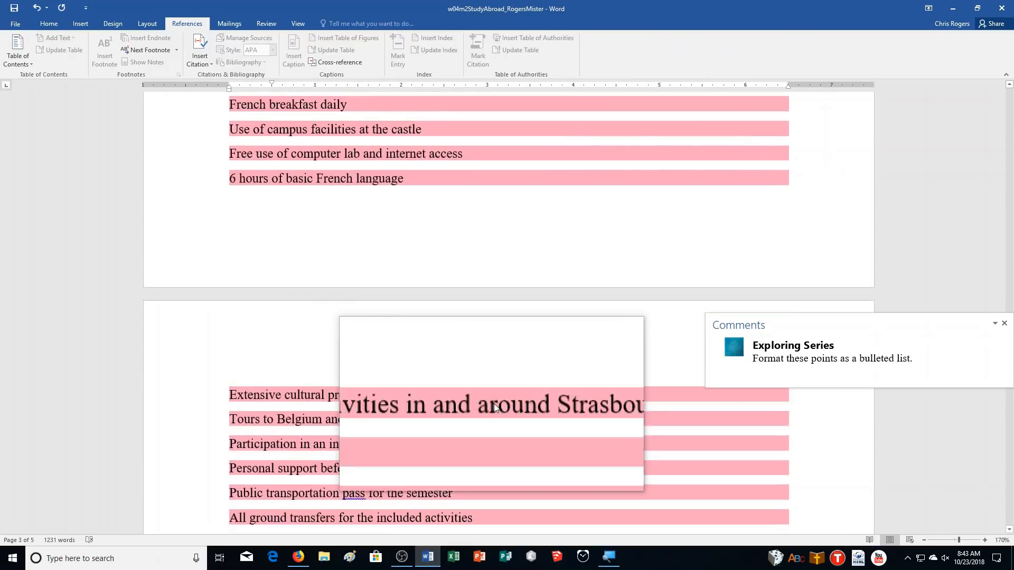
{"action": "scroll", "coordinate": [574, 394], "scroll_direction": "up", "scroll_amount": 4}
{"action": "scroll", "coordinate": [574, 394], "scroll_direction": "down", "scroll_amount": 6}
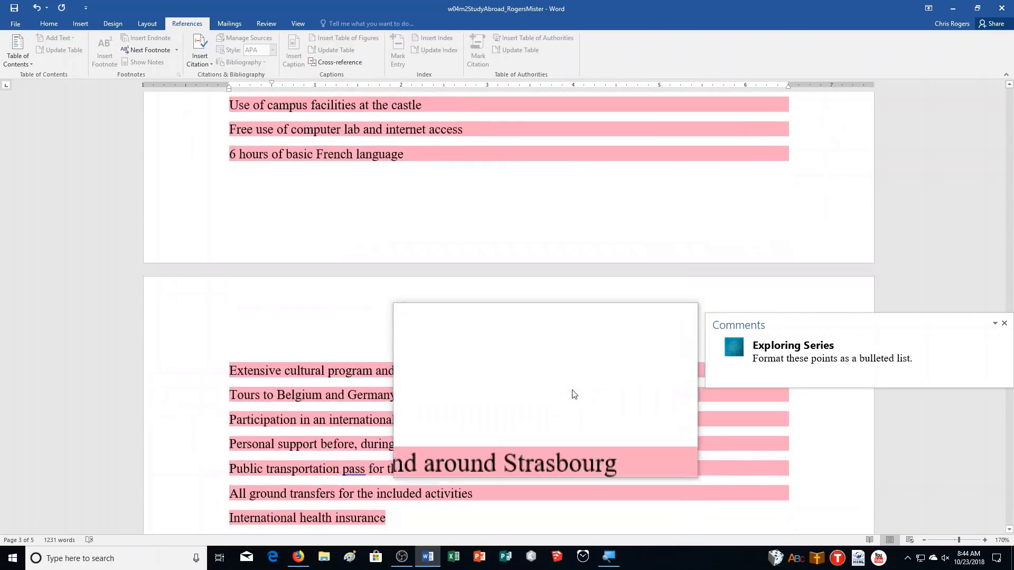
{"action": "scroll", "coordinate": [574, 393], "scroll_direction": "up", "scroll_amount": 6}
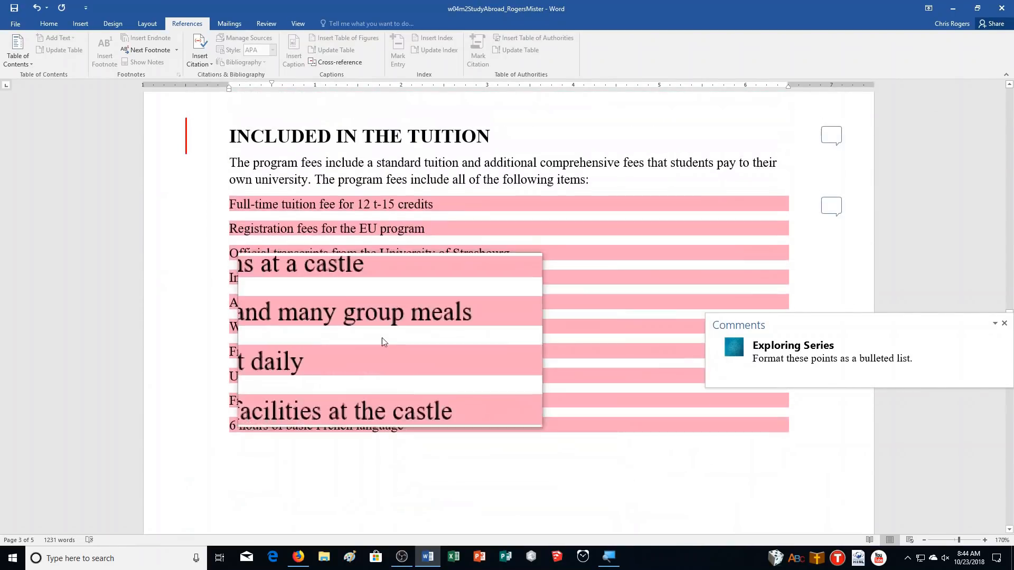
{"action": "mouse_move", "coordinate": [211, 204]}
{"action": "left_mouse_down"}
{"action": "mouse_move", "coordinate": [194, 559]}
{"action": "mouse_move", "coordinate": [188, 294]}
{"action": "left_mouse_up"}
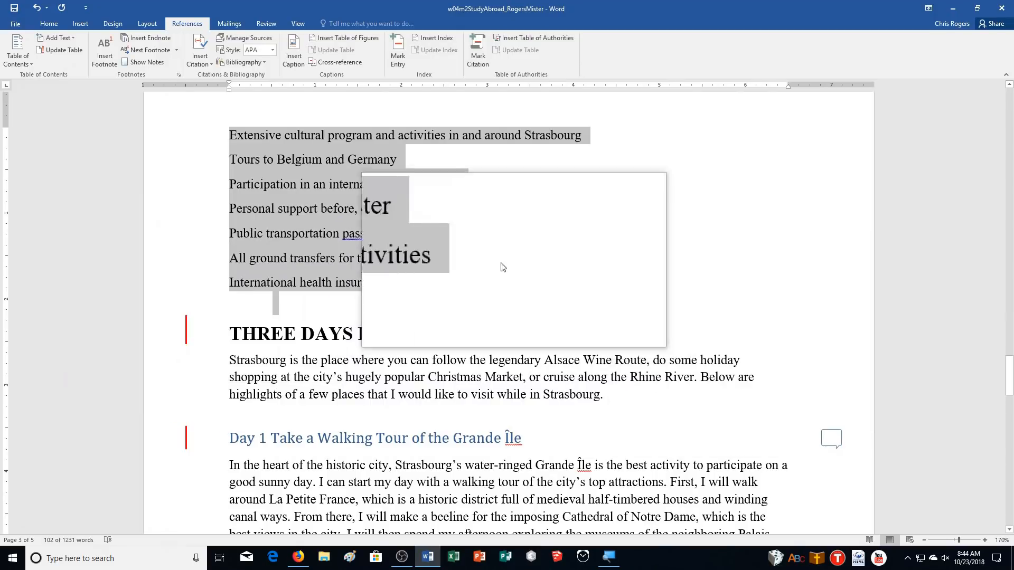
{"action": "left_click", "coordinate": [401, 283]}
{"action": "left_click_drag", "start_coordinate": [402, 283], "coordinate": [158, 219]}
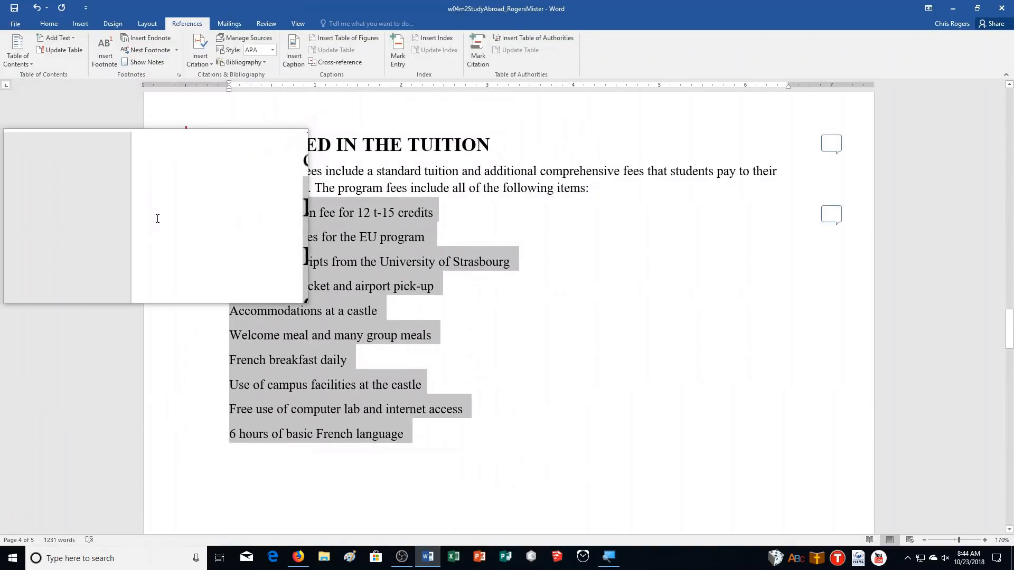
{"action": "scroll", "coordinate": [747, 411], "scroll_direction": "down", "scroll_amount": 5}
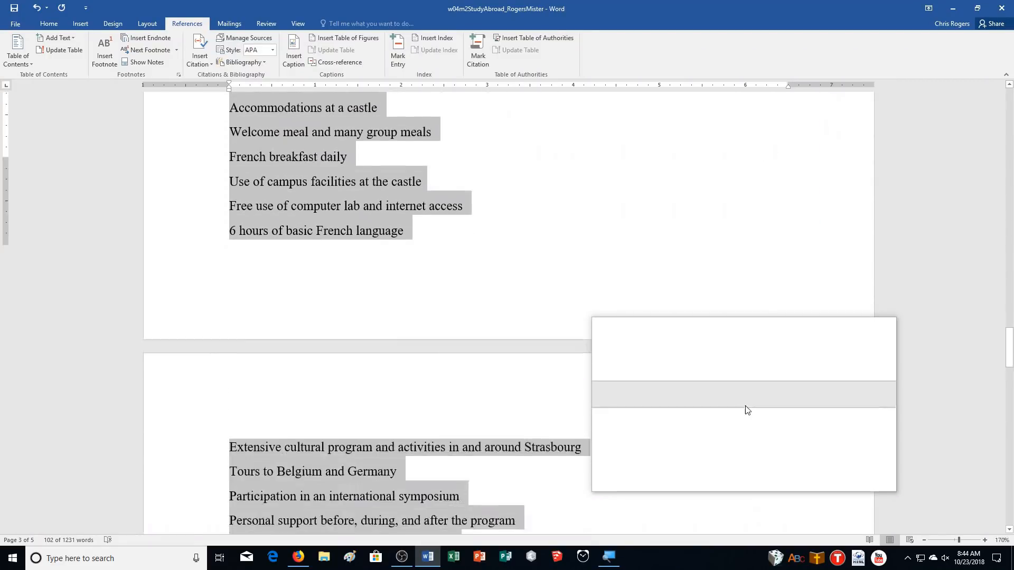
{"action": "scroll", "coordinate": [747, 410], "scroll_direction": "up", "scroll_amount": 5}
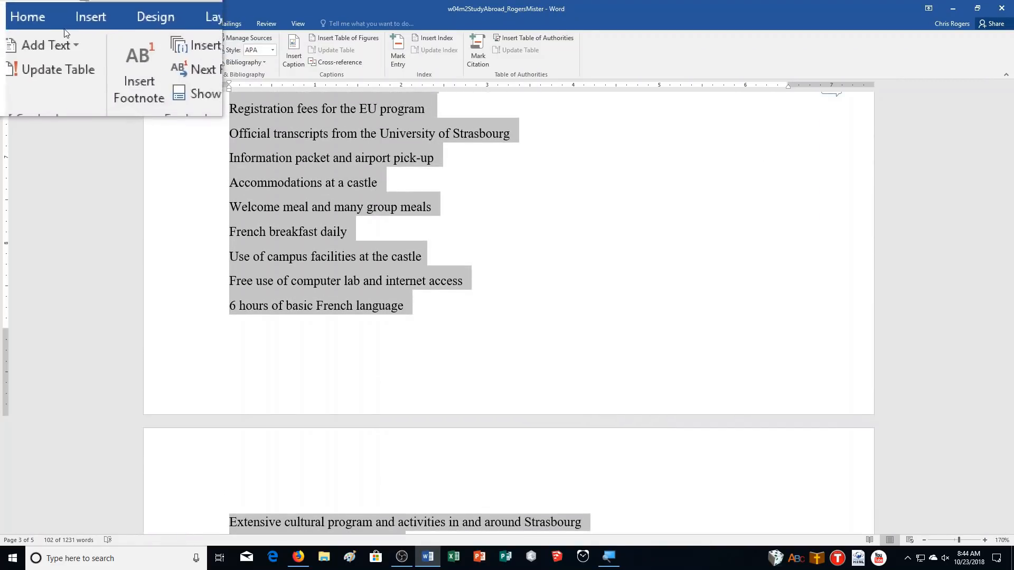
{"action": "left_click", "coordinate": [230, 41]}
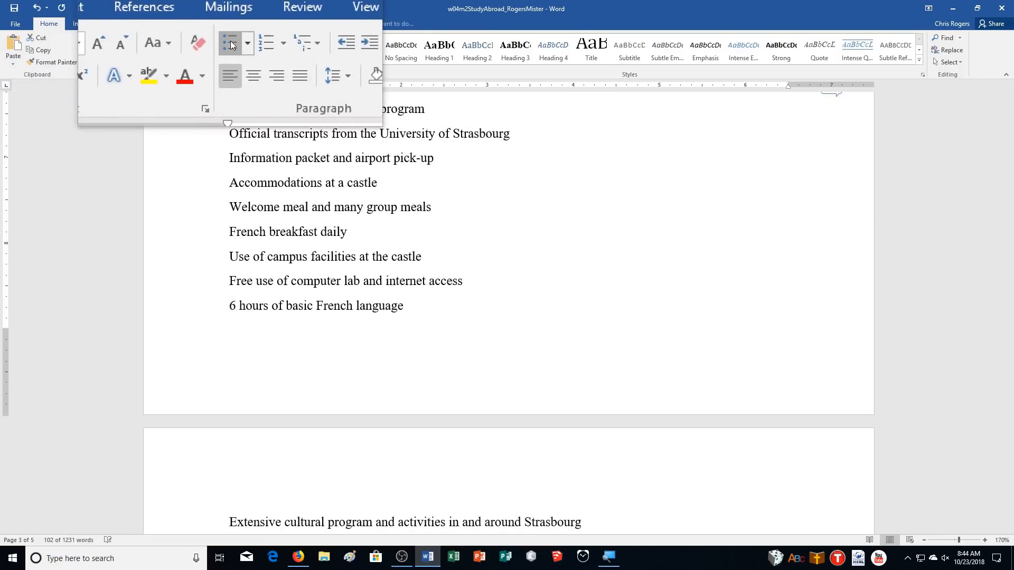
{"action": "scroll", "coordinate": [750, 337], "scroll_direction": "up", "scroll_amount": 2}
{"action": "scroll", "coordinate": [753, 337], "scroll_direction": "down", "scroll_amount": 3}
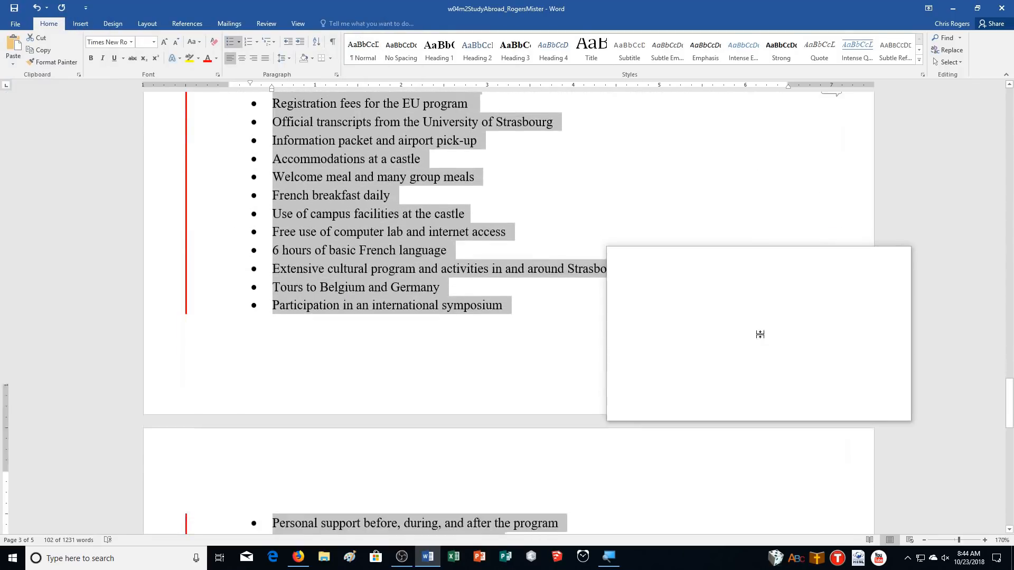
- Reply "These changes have been made." to the bulleted list comment under INCLUDED IN THE TUITION and close the comment
{"action": "scroll", "coordinate": [761, 334], "scroll_direction": "up", "scroll_amount": 1}
{"action": "scroll", "coordinate": [761, 335], "scroll_direction": "up", "scroll_amount": 3}
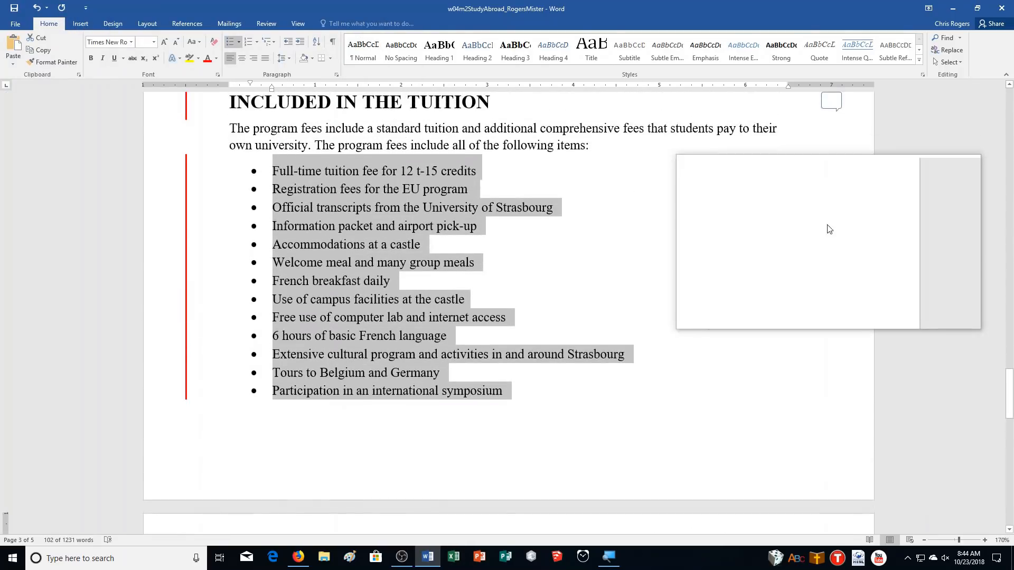
{"action": "left_click", "coordinate": [833, 180]}
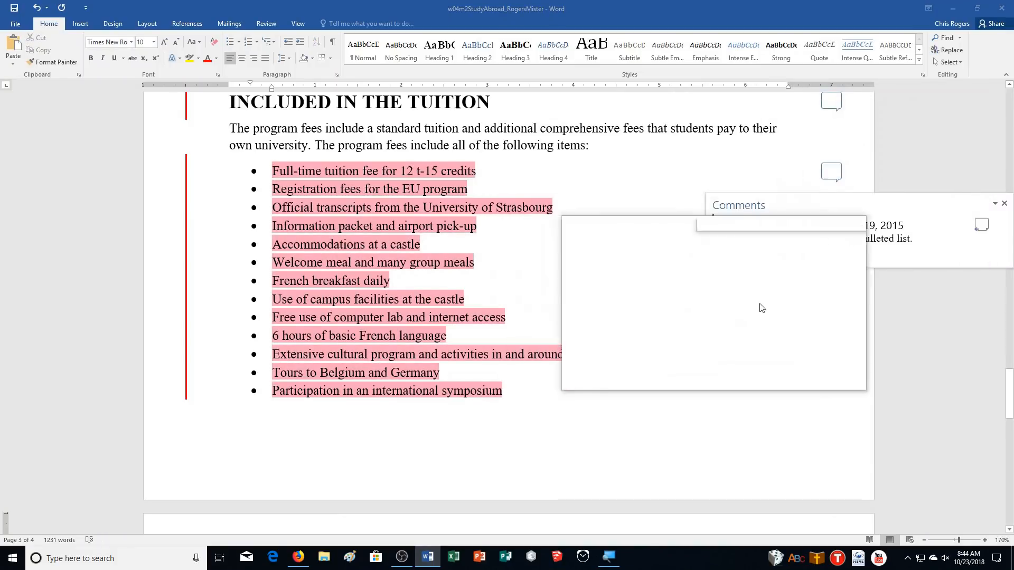
{"action": "left_click", "coordinate": [975, 234]}
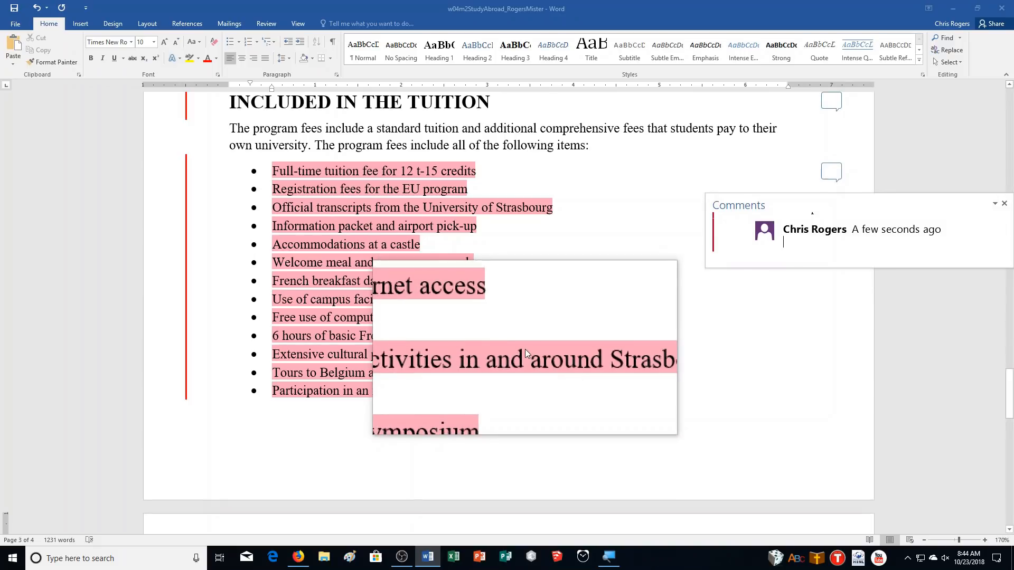
{"action": "type", "text": "hanges m"}
{"action": "key", "text": "BackSpace"}
{"action": "type", "text": "have been made."}
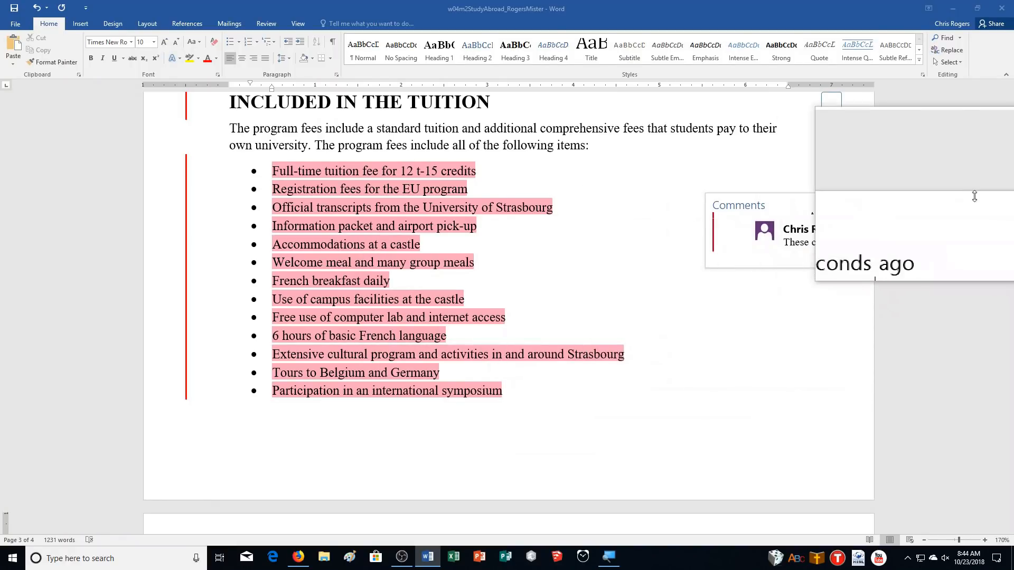
{"action": "left_click", "coordinate": [1004, 203]}
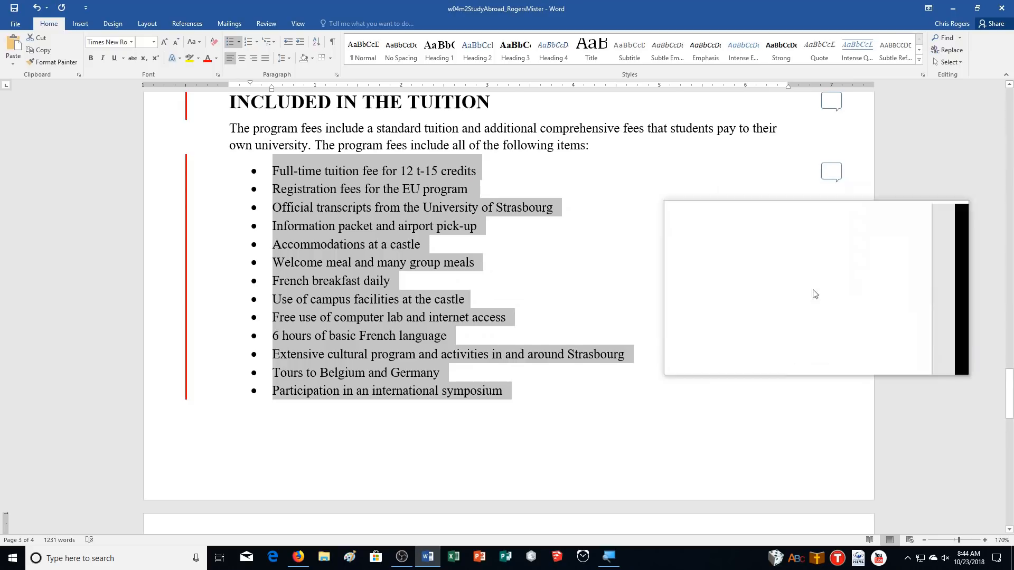
- Reply "These changes have been made." to the comment on the Day 1 Take a Walking Tour heading and close the comment
{"action": "scroll", "coordinate": [658, 308], "scroll_direction": "down", "scroll_amount": 3}
{"action": "scroll", "coordinate": [658, 307], "scroll_direction": "down", "scroll_amount": 10}
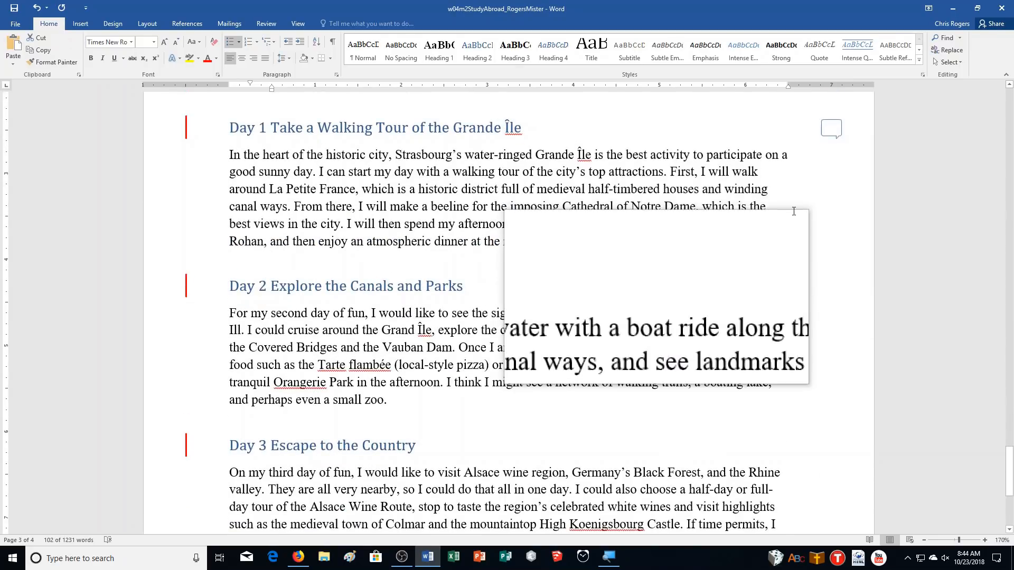
{"action": "left_click", "coordinate": [834, 128]}
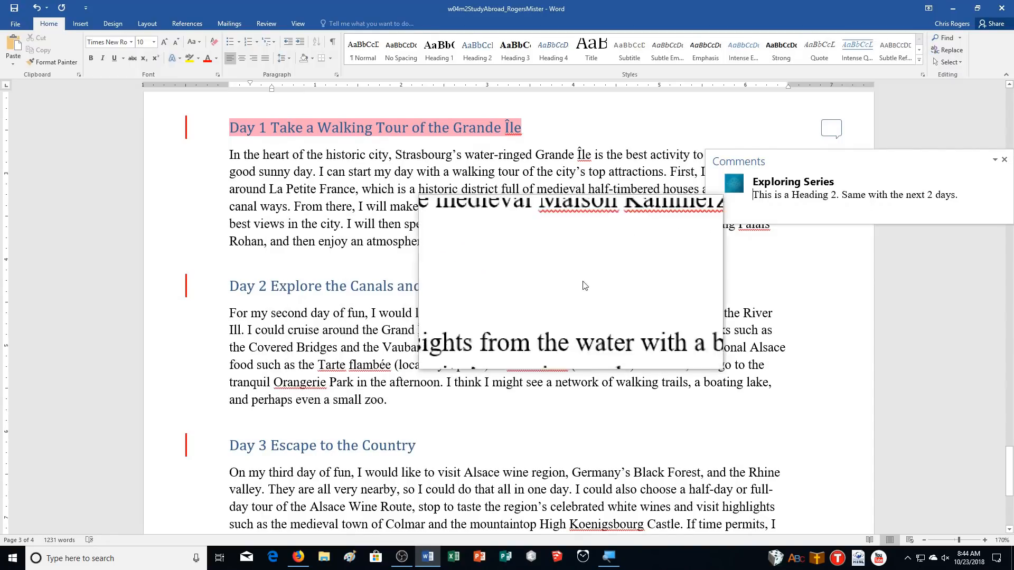
{"action": "left_click", "coordinate": [977, 187]}
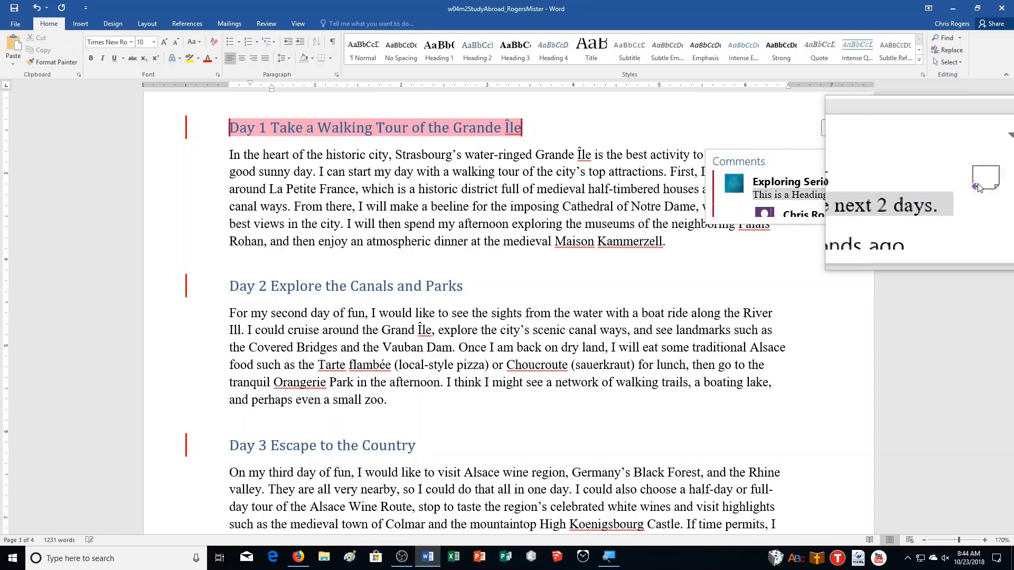
{"action": "type", "text": "These changes hae b"}
{"action": "key", "text": "BackSpace"}
{"action": "type", "text": "ve been made."}
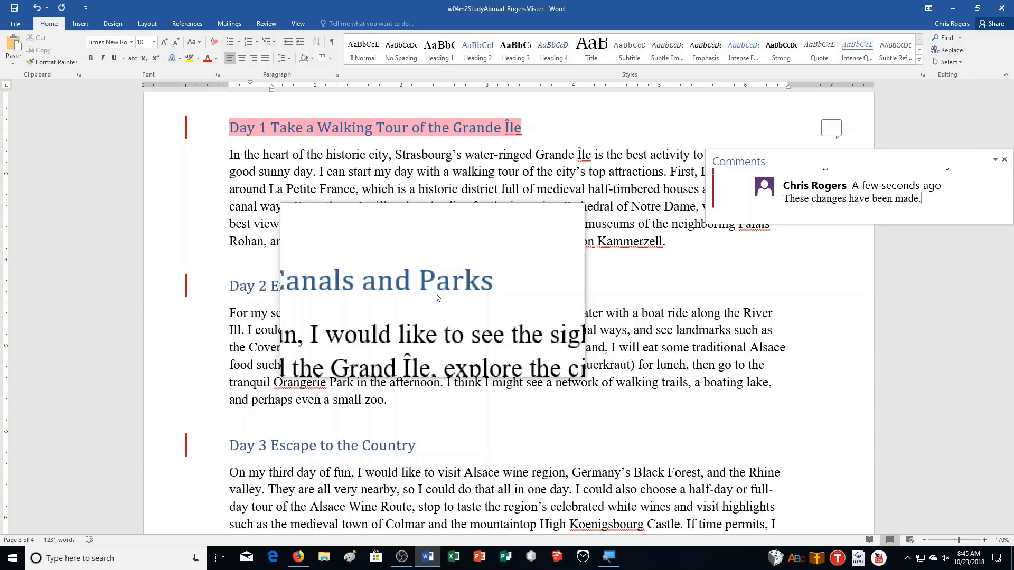
{"action": "scroll", "coordinate": [528, 312], "scroll_direction": "down", "scroll_amount": 4}
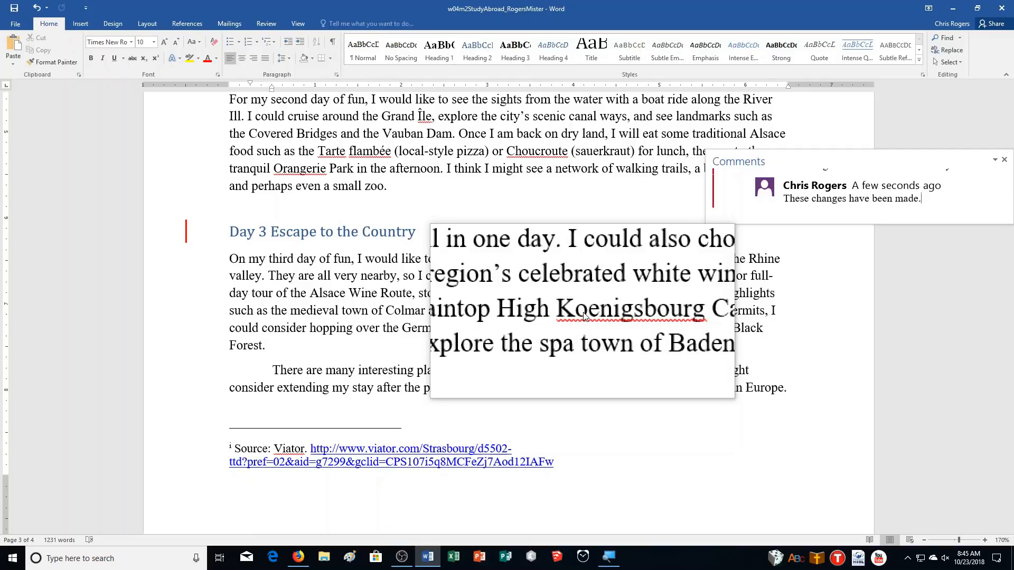
{"action": "scroll", "coordinate": [584, 316], "scroll_direction": "up", "scroll_amount": 3}
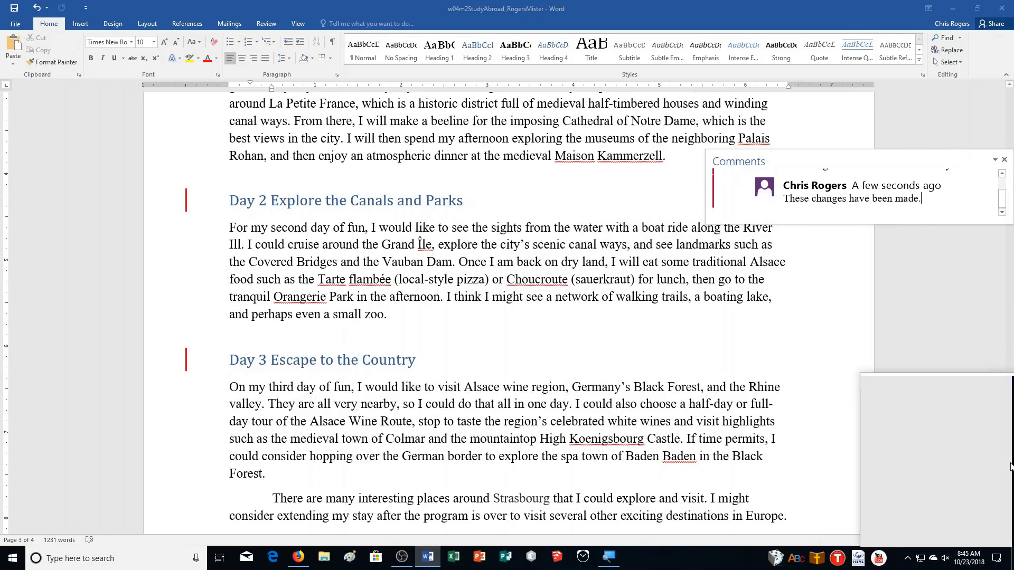
{"action": "left_click", "coordinate": [1005, 159]}
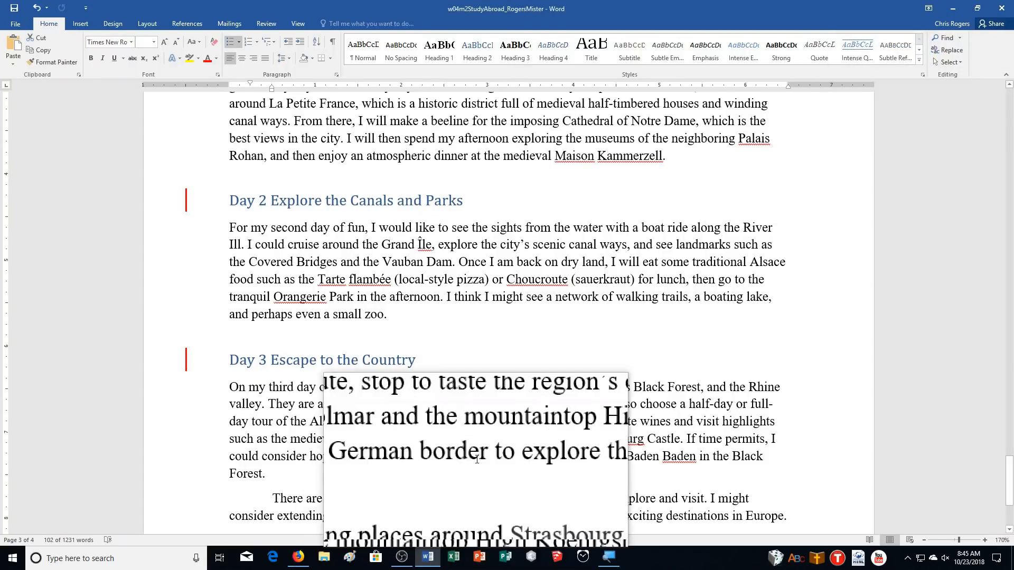
- Insert a footnote after the first sentence of the INTRODUCTION section, right after "located in Strasbourg, France."
{"action": "key", "text": "ctrl+Home"}
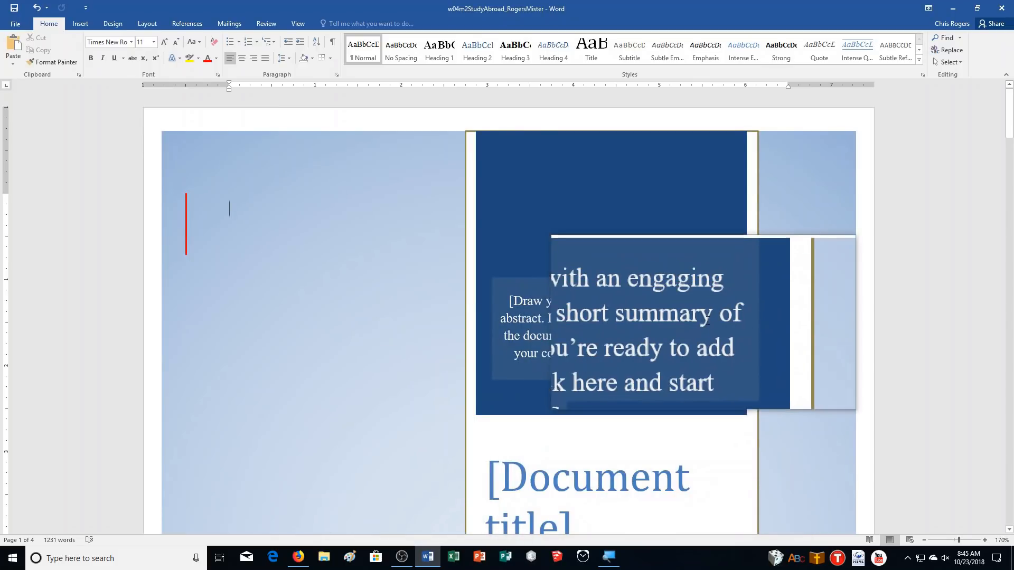
{"action": "scroll", "coordinate": [747, 335], "scroll_direction": "down", "scroll_amount": 10}
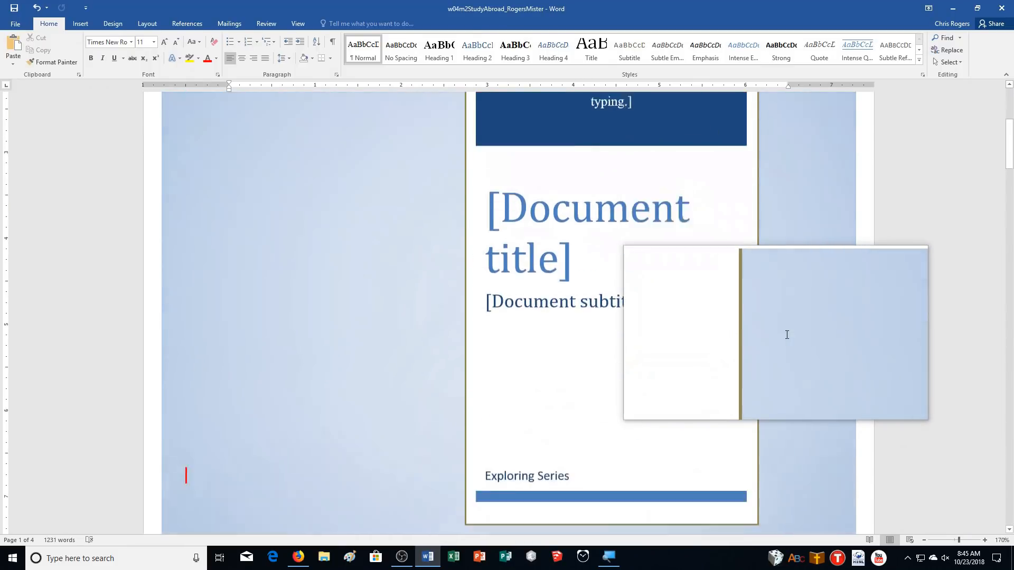
{"action": "scroll", "coordinate": [787, 335], "scroll_direction": "down", "scroll_amount": 10}
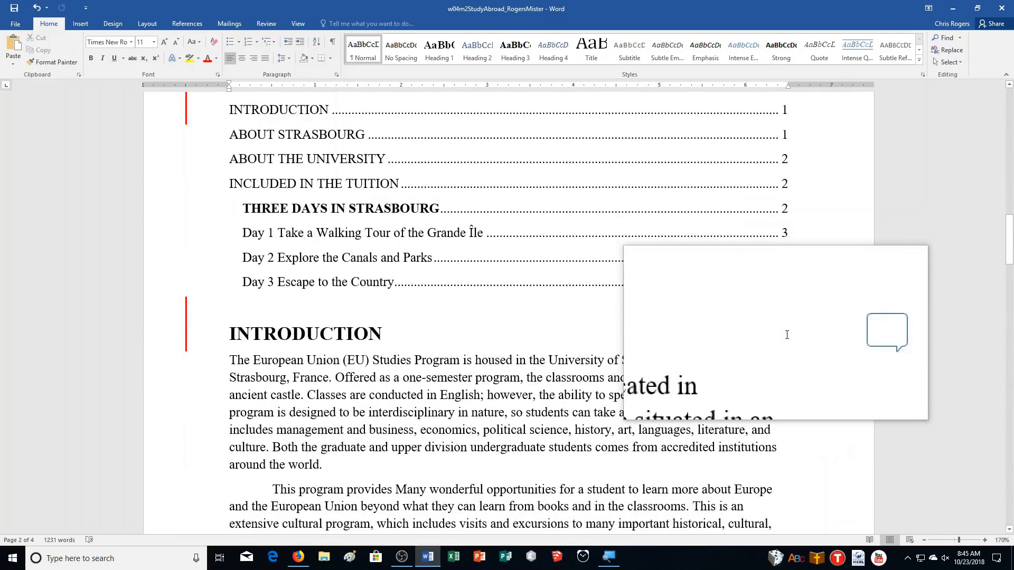
{"action": "scroll", "coordinate": [786, 335], "scroll_direction": "down", "scroll_amount": 10}
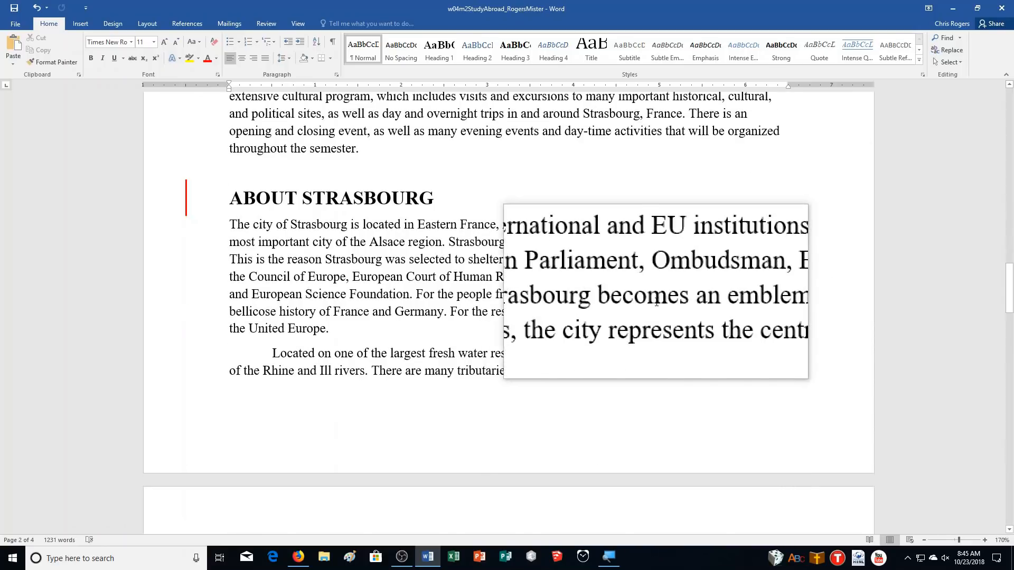
{"action": "scroll", "coordinate": [656, 303], "scroll_direction": "up", "scroll_amount": 5}
{"action": "scroll", "coordinate": [657, 302], "scroll_direction": "up", "scroll_amount": 4}
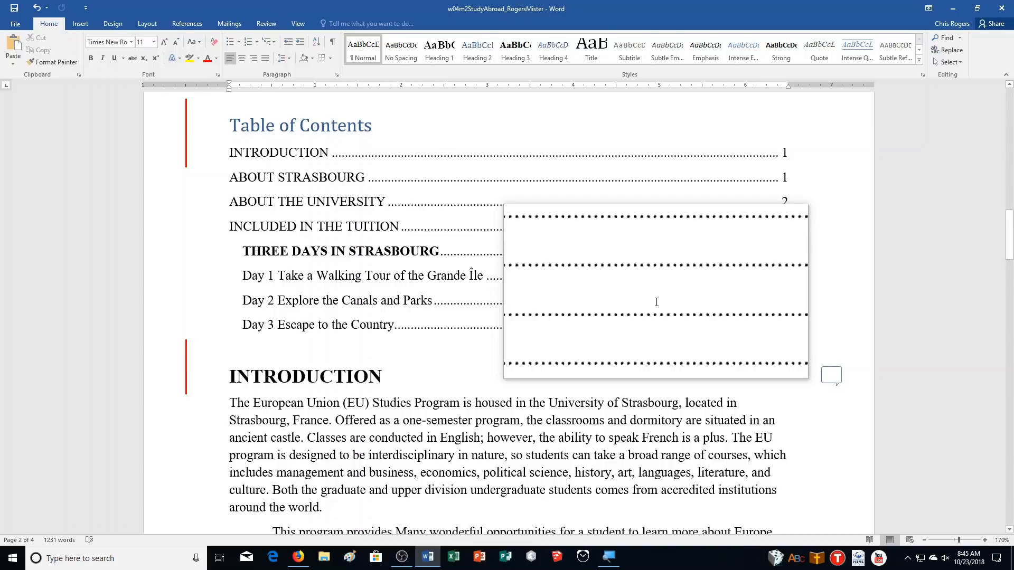
{"action": "scroll", "coordinate": [656, 302], "scroll_direction": "down", "scroll_amount": 3}
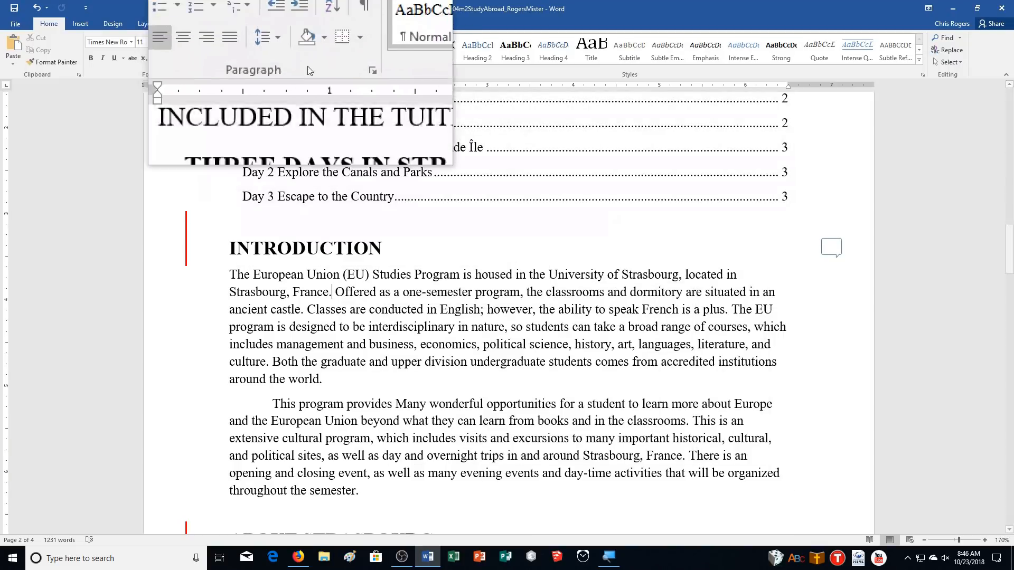
{"action": "left_click", "coordinate": [182, 23]}
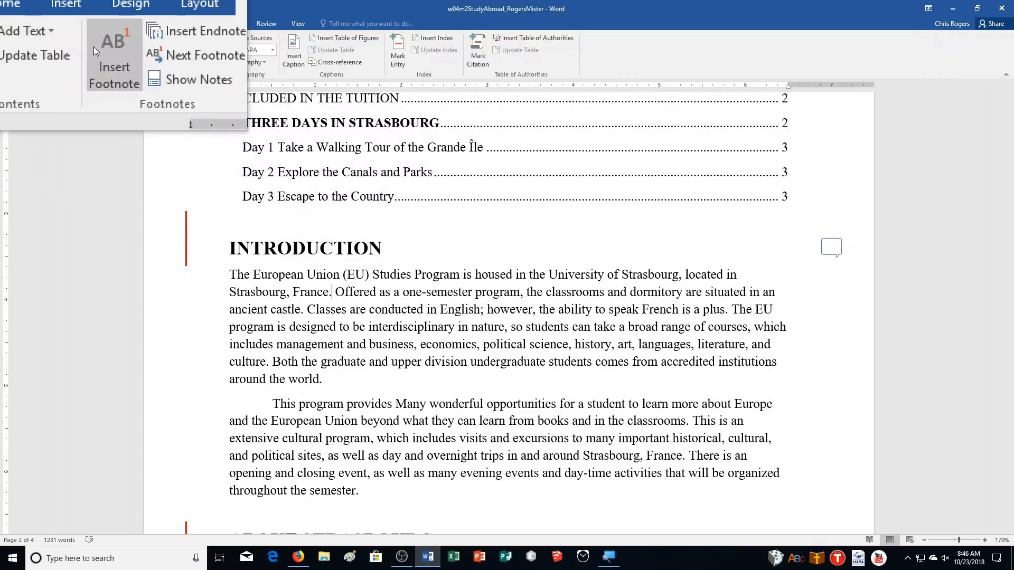
{"action": "left_click", "coordinate": [100, 50]}
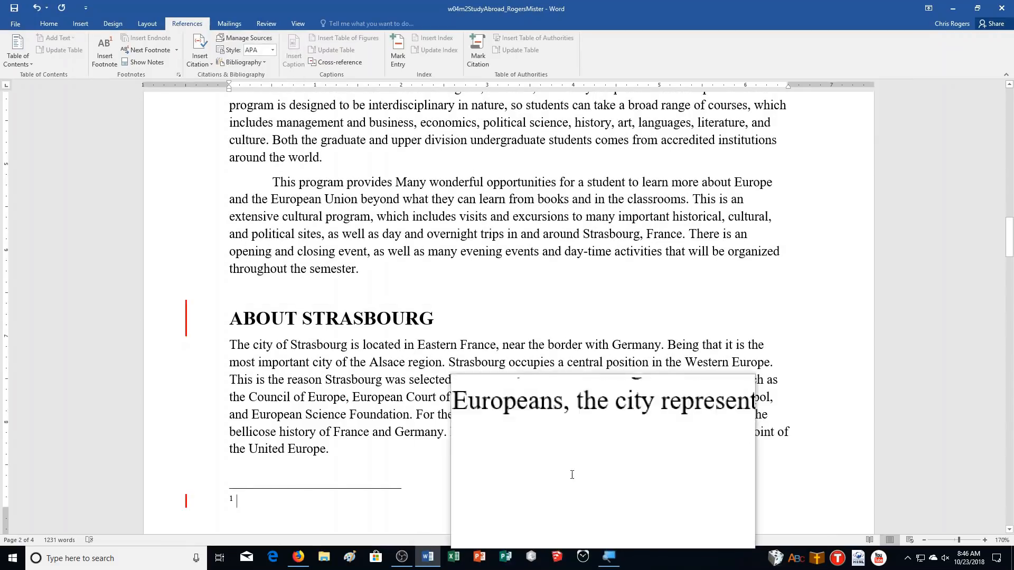
{"action": "type", "text": "E"}
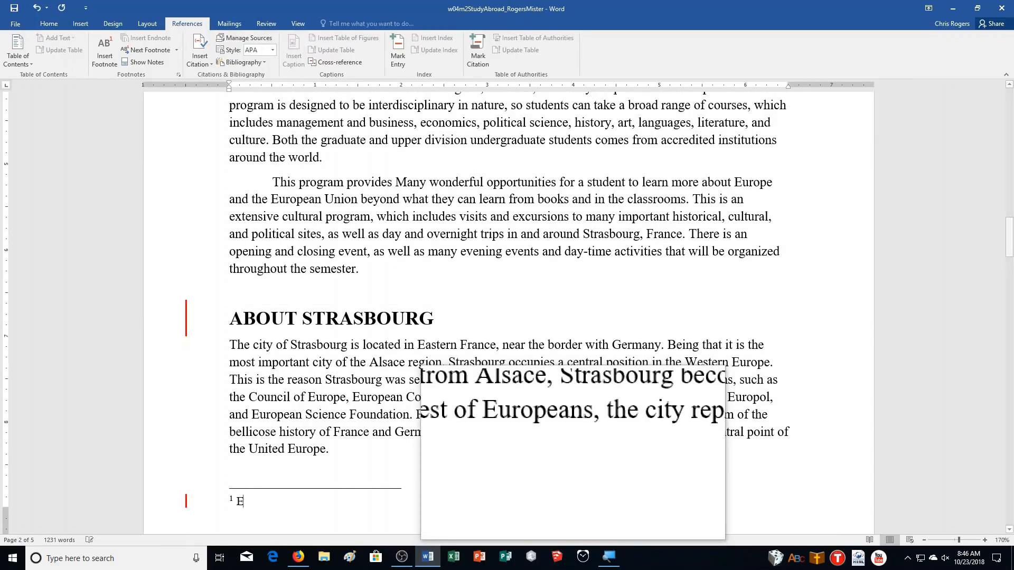
{"action": "type", "text": "U Stuides "}
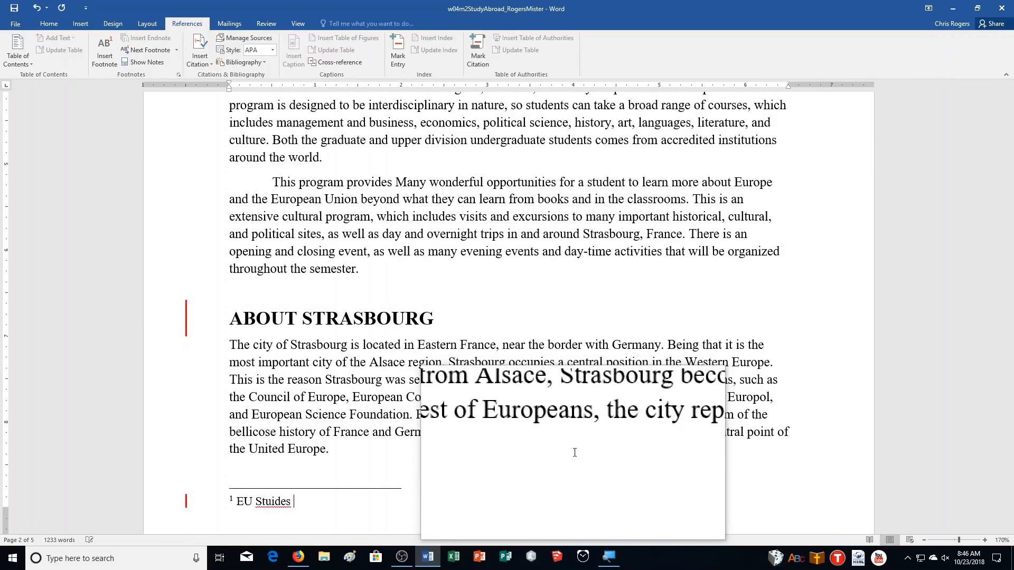
{"action": "type", "text": "Program in Strasbourg, France. h"}
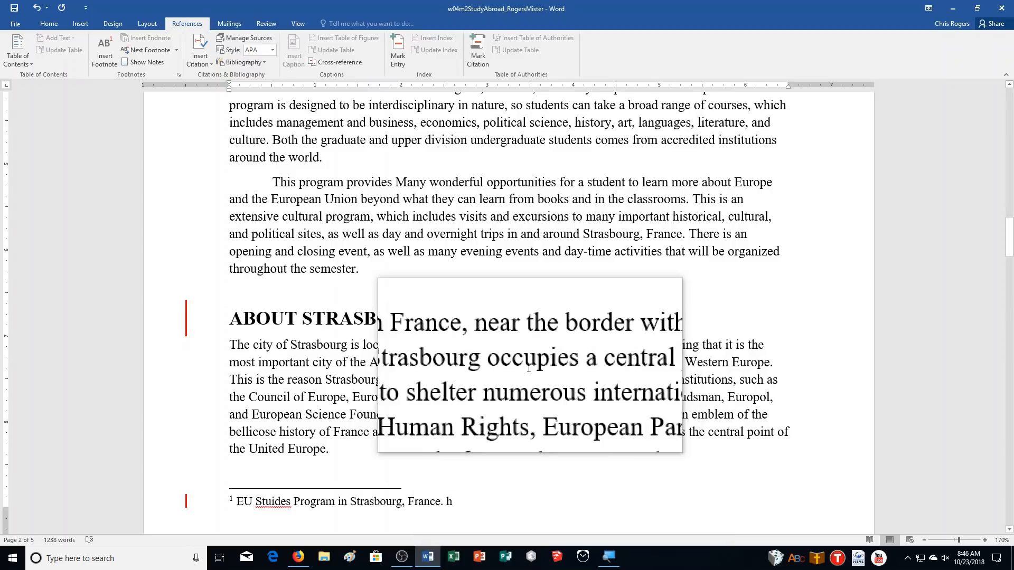
{"action": "type", "text": "ttp://www.eu"}
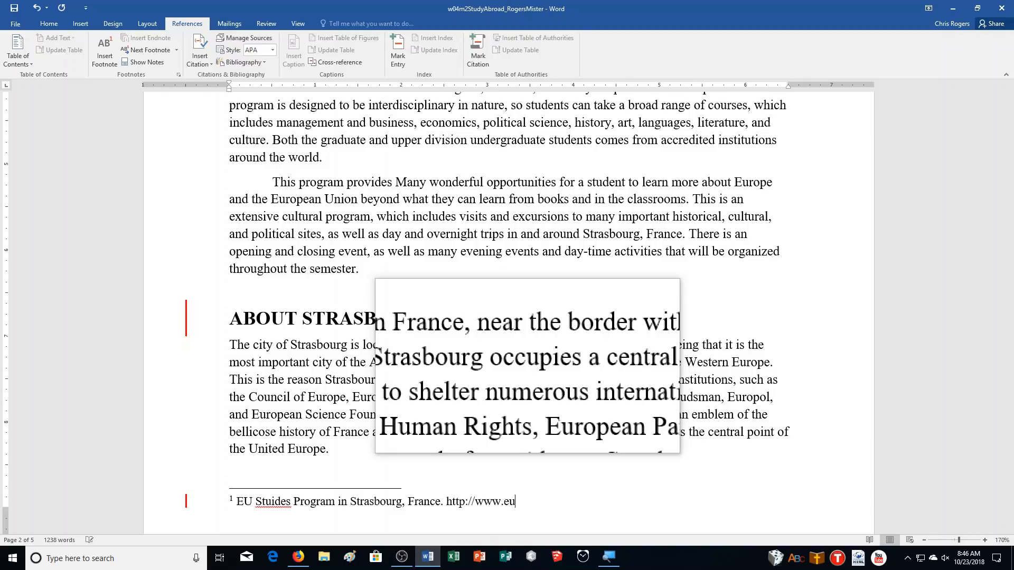
{"action": "type", "text": "studiesprogram.e"}
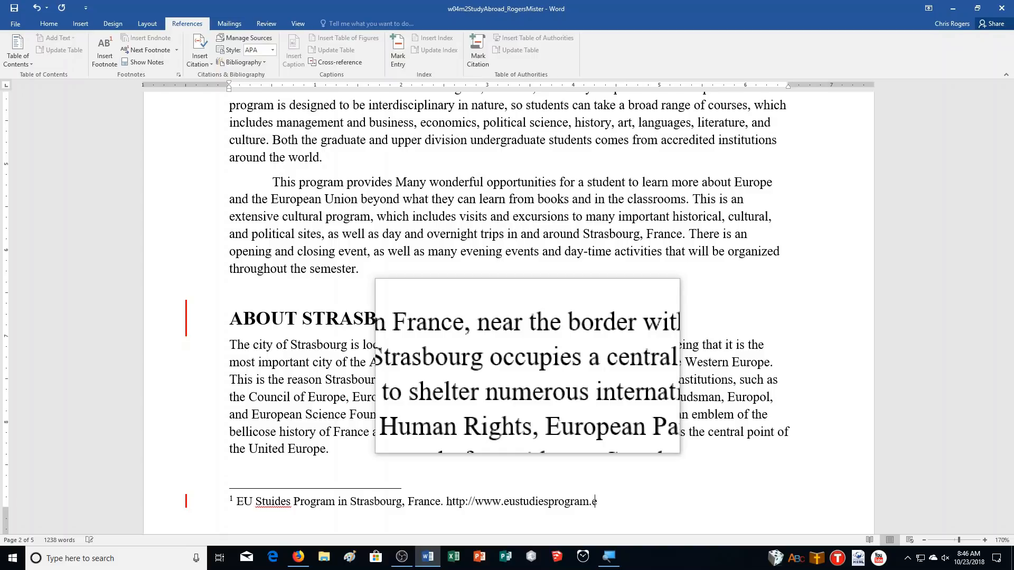
{"action": "type", "text": "u/resources/eustudies-web.pdf"}
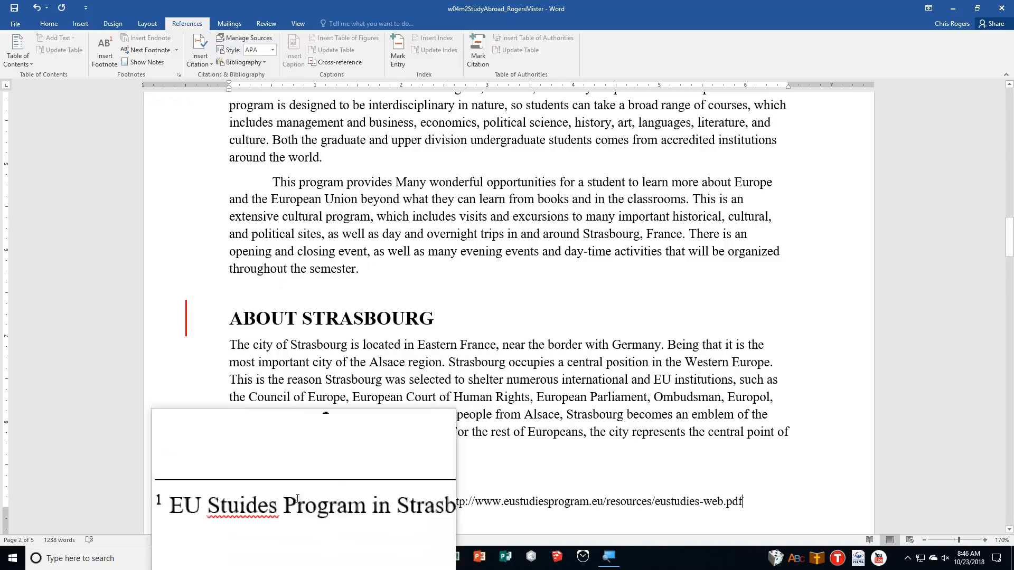
{"action": "right_click", "coordinate": [278, 502]}
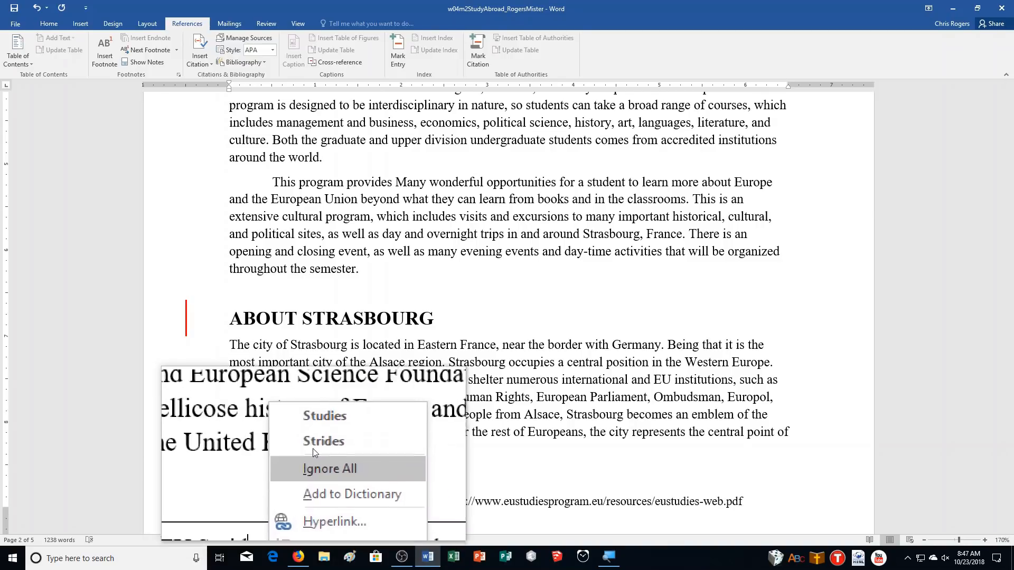
{"action": "left_click", "coordinate": [317, 434]}
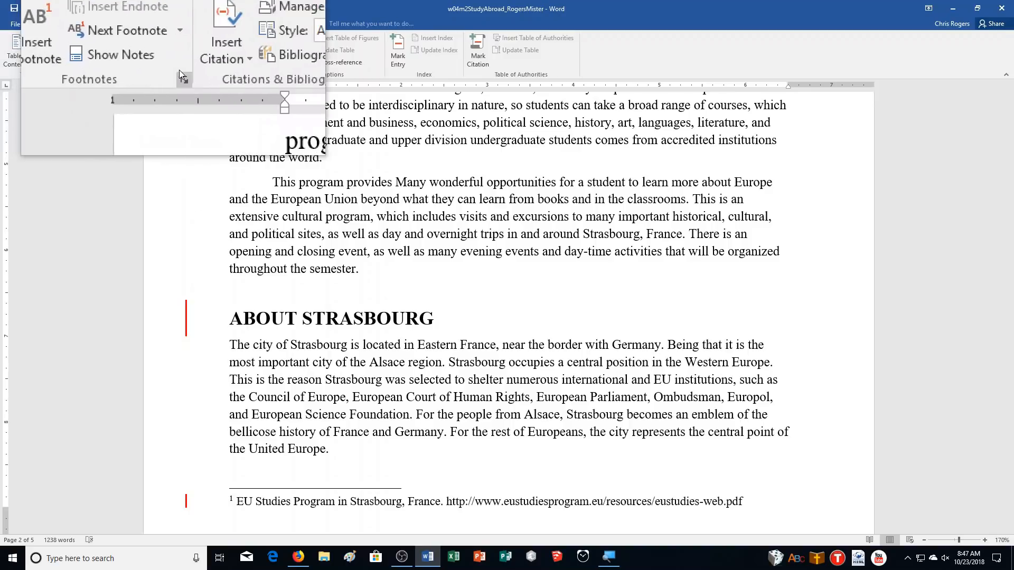
- Set the footnote number format to "a, b, c, ..." and apply it to the whole document
{"action": "left_click", "coordinate": [178, 75]}
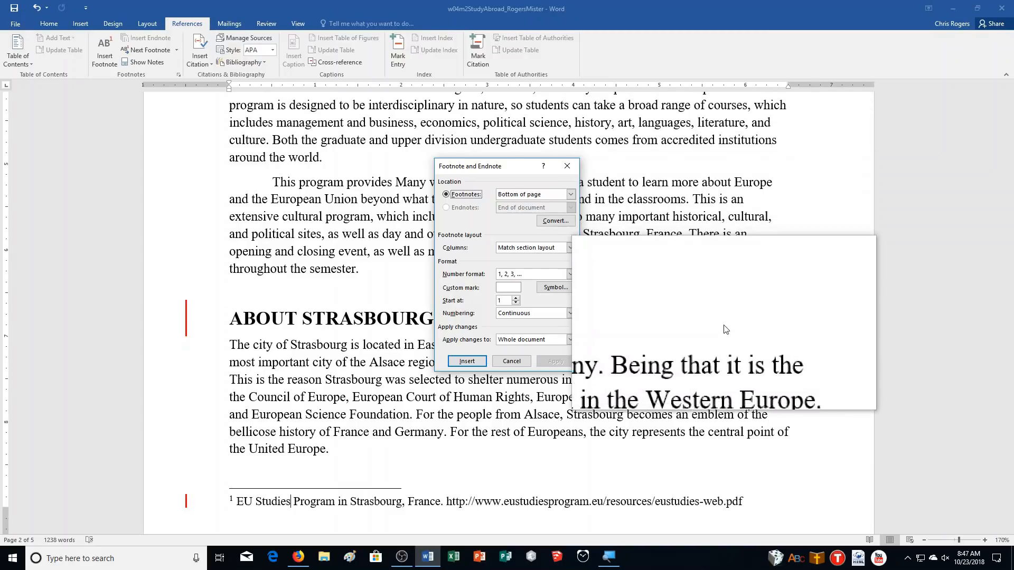
{"action": "left_click", "coordinate": [526, 278]}
{"action": "left_click", "coordinate": [525, 292]}
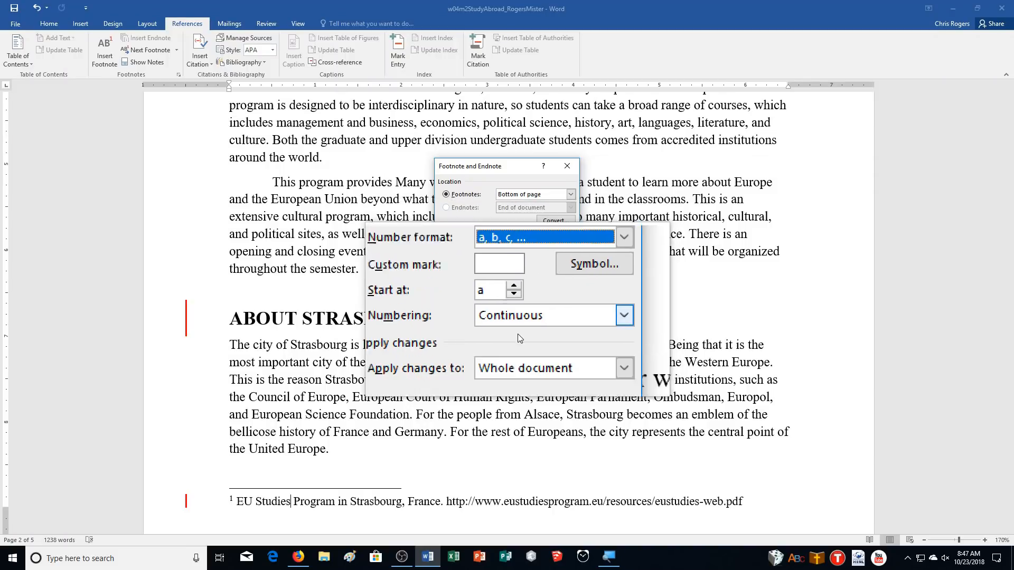
{"action": "left_click", "coordinate": [541, 361]}
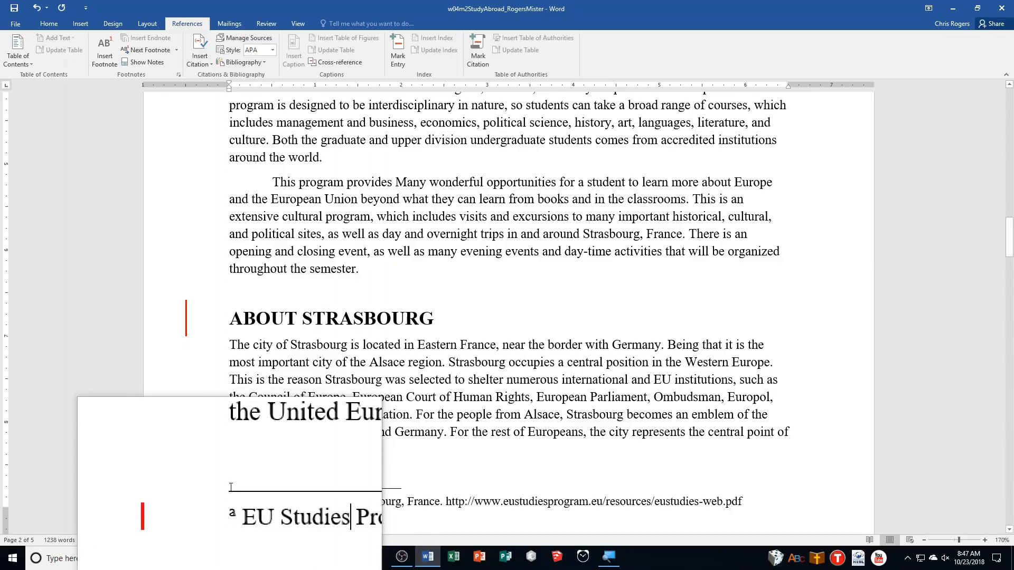
- Convert the "Source: Viator" endnote at the end of the document to a footnote
{"action": "scroll", "coordinate": [563, 397], "scroll_direction": "up", "scroll_amount": 1}
{"action": "scroll", "coordinate": [563, 397], "scroll_direction": "up", "scroll_amount": 4}
{"action": "scroll", "coordinate": [528, 406], "scroll_direction": "down", "scroll_amount": 1}
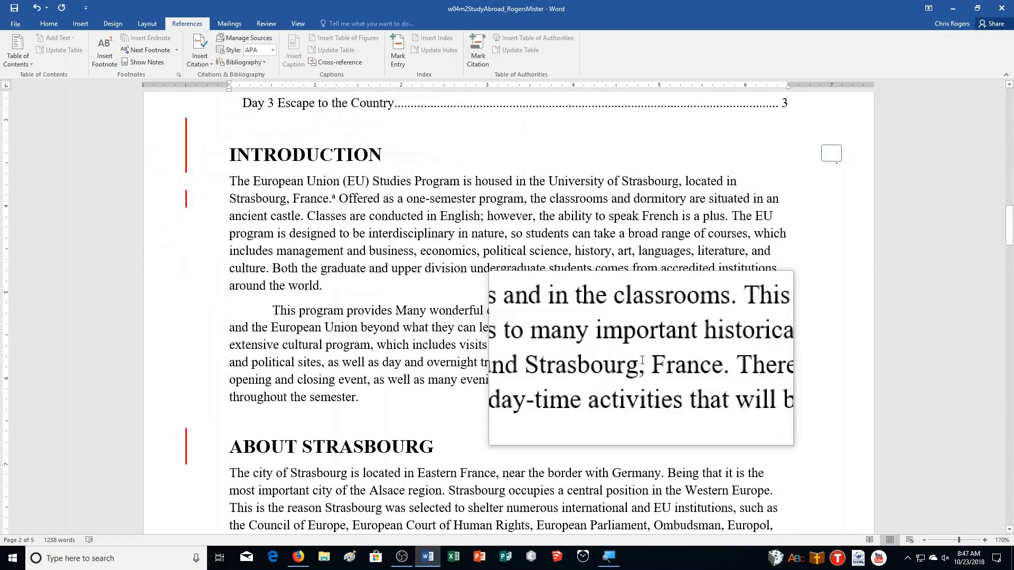
{"action": "scroll", "coordinate": [686, 338], "scroll_direction": "down", "scroll_amount": 3}
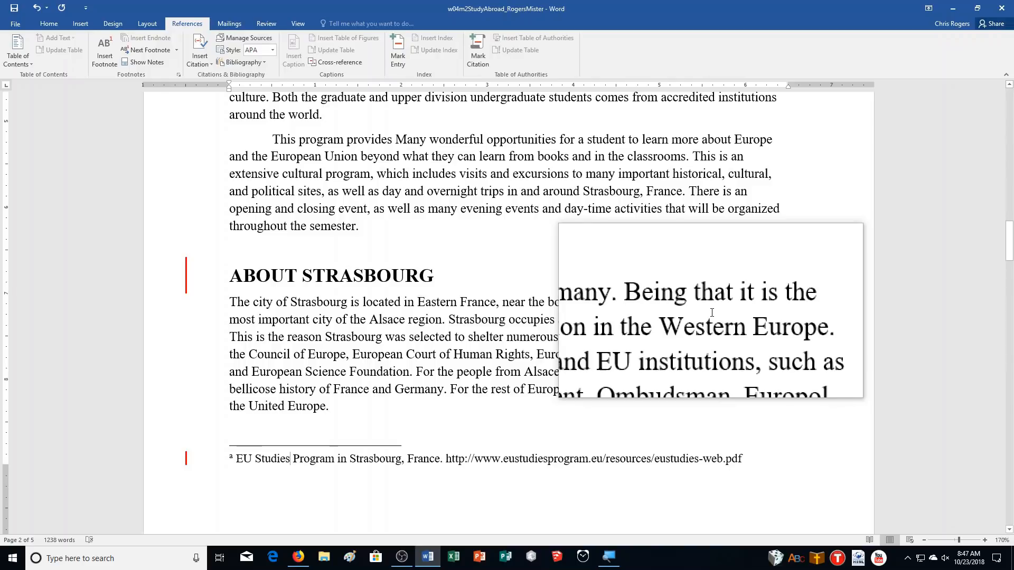
{"action": "scroll", "coordinate": [711, 312], "scroll_direction": "down", "scroll_amount": 3}
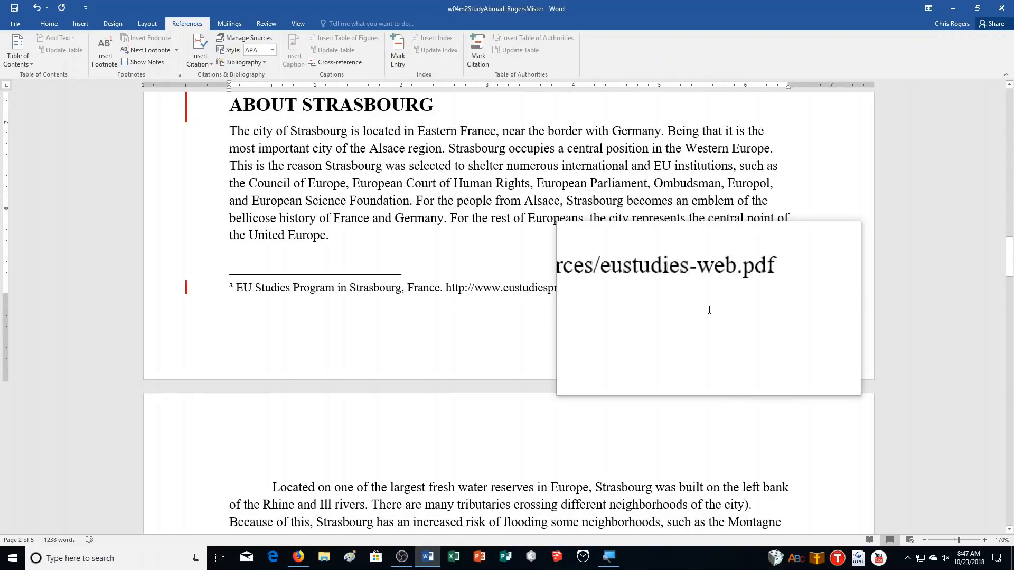
{"action": "scroll", "coordinate": [709, 310], "scroll_direction": "down", "scroll_amount": 3}
{"action": "scroll", "coordinate": [709, 310], "scroll_direction": "up", "scroll_amount": 4}
{"action": "scroll", "coordinate": [709, 310], "scroll_direction": "down", "scroll_amount": 2}
{"action": "scroll", "coordinate": [709, 310], "scroll_direction": "down", "scroll_amount": 15}
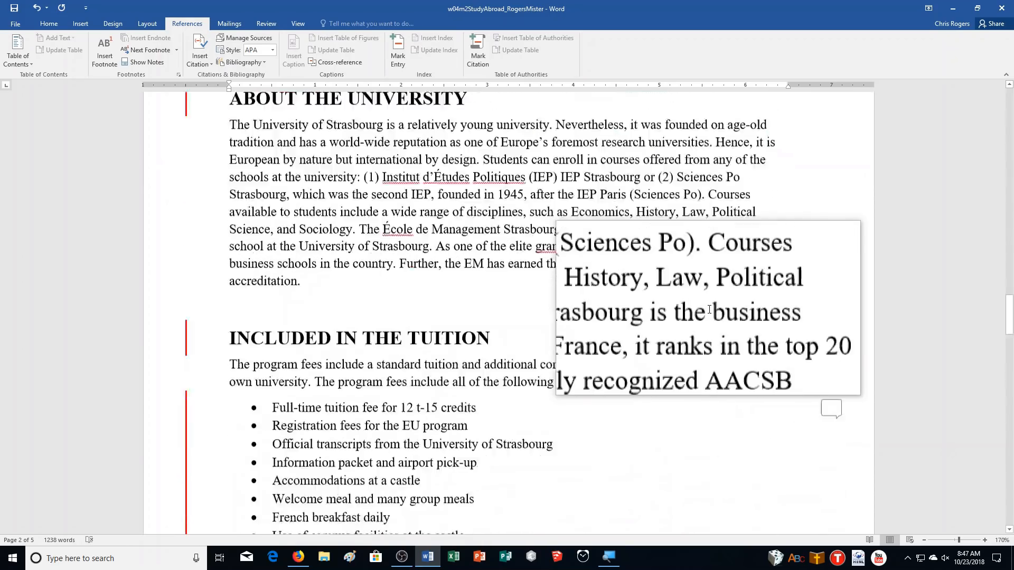
{"action": "scroll", "coordinate": [709, 310], "scroll_direction": "down", "scroll_amount": 18}
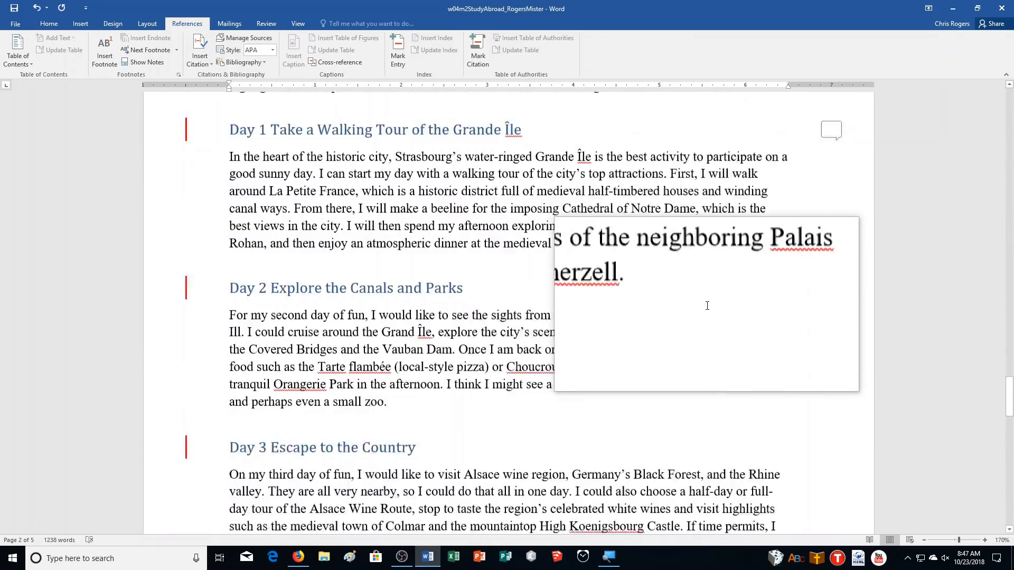
{"action": "scroll", "coordinate": [707, 306], "scroll_direction": "down", "scroll_amount": 12}
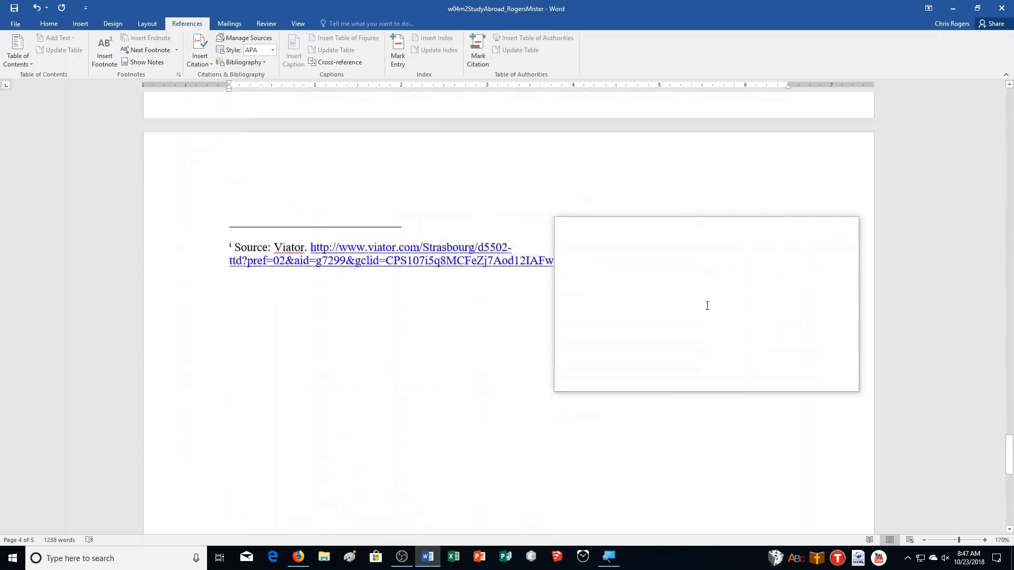
{"action": "left_click", "coordinate": [249, 246]}
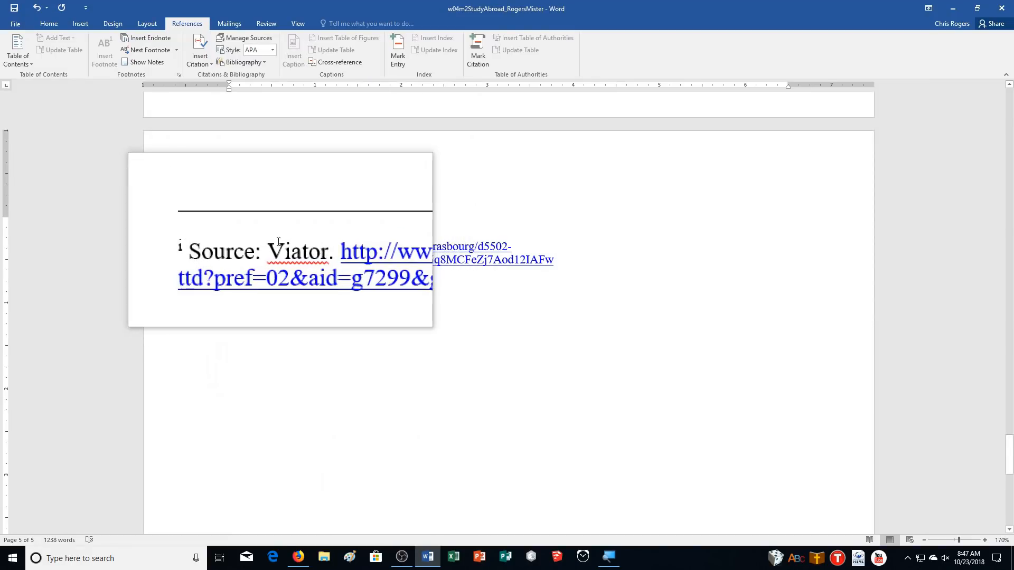
{"action": "right_click", "coordinate": [261, 245]}
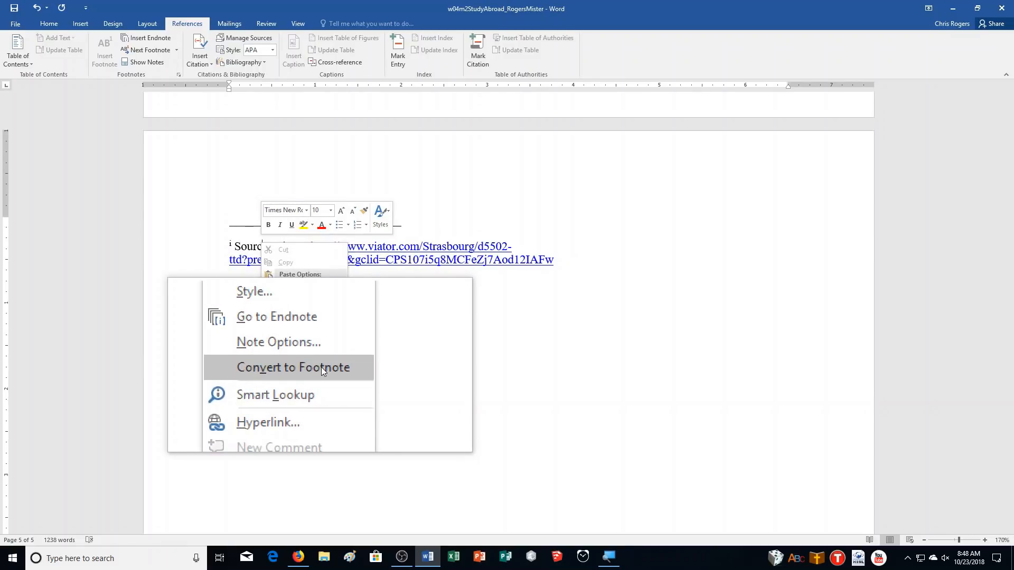
{"action": "left_click", "coordinate": [321, 366]}
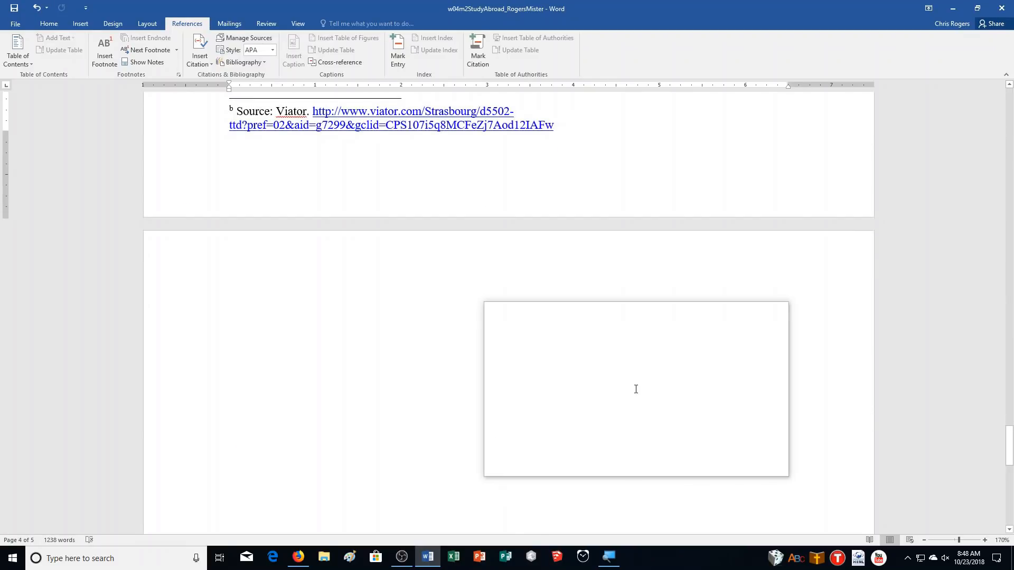
- Open the footer below the Viator footnote and insert a page number at the bottom of the page in the Plain Number 1 style
{"action": "scroll", "coordinate": [631, 390], "scroll_direction": "up", "scroll_amount": 10}
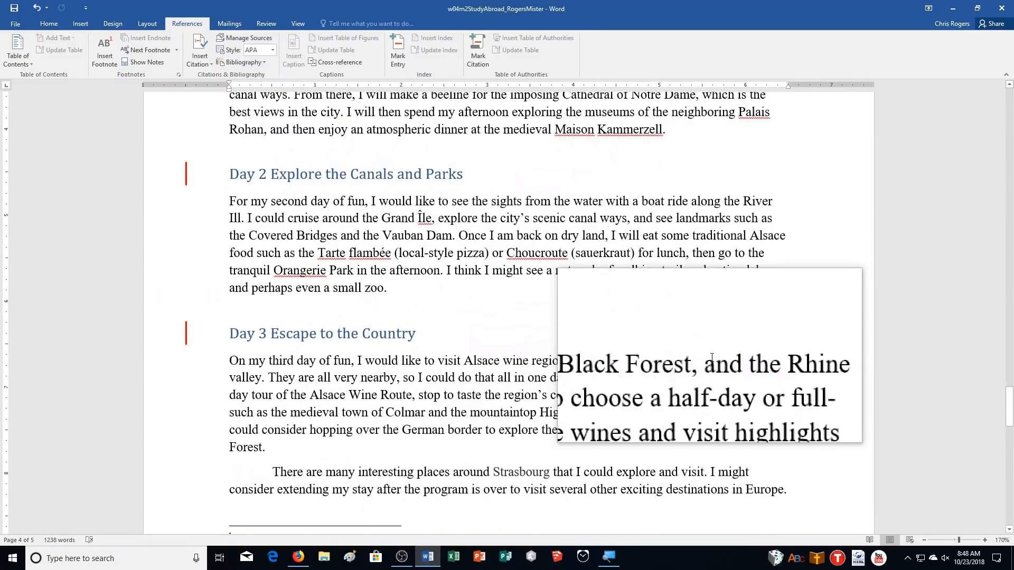
{"action": "scroll", "coordinate": [712, 356], "scroll_direction": "down", "scroll_amount": 5}
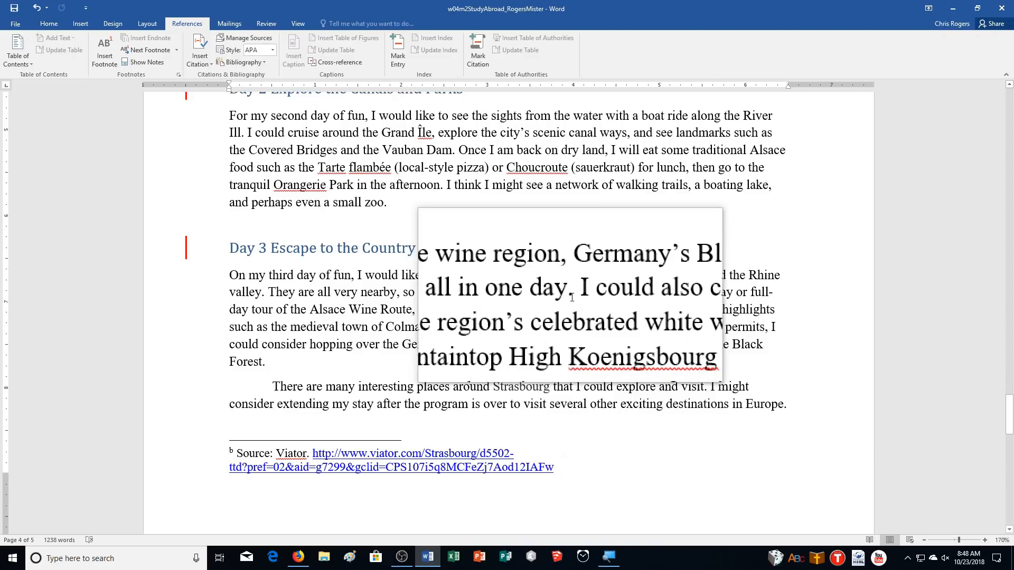
{"action": "scroll", "coordinate": [550, 353], "scroll_direction": "down", "scroll_amount": 3}
{"action": "scroll", "coordinate": [536, 338], "scroll_direction": "down", "scroll_amount": 1}
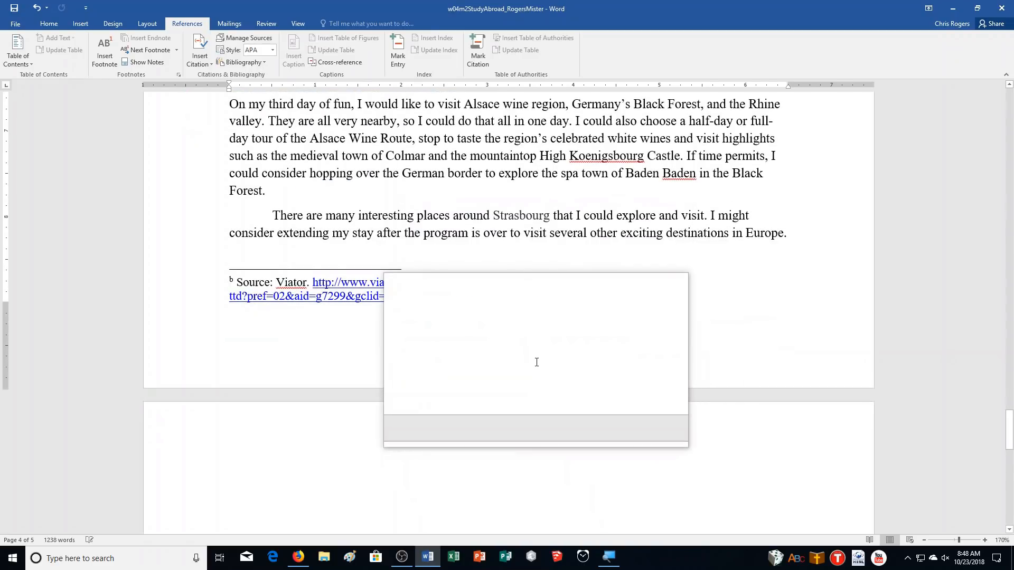
{"action": "double_click", "coordinate": [536, 362]}
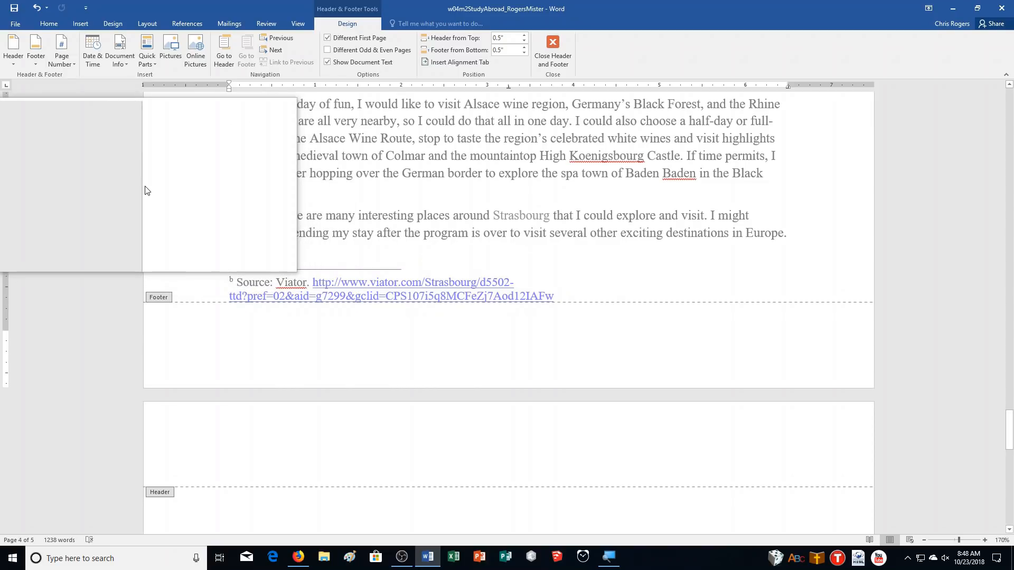
{"action": "left_click", "coordinate": [66, 65]}
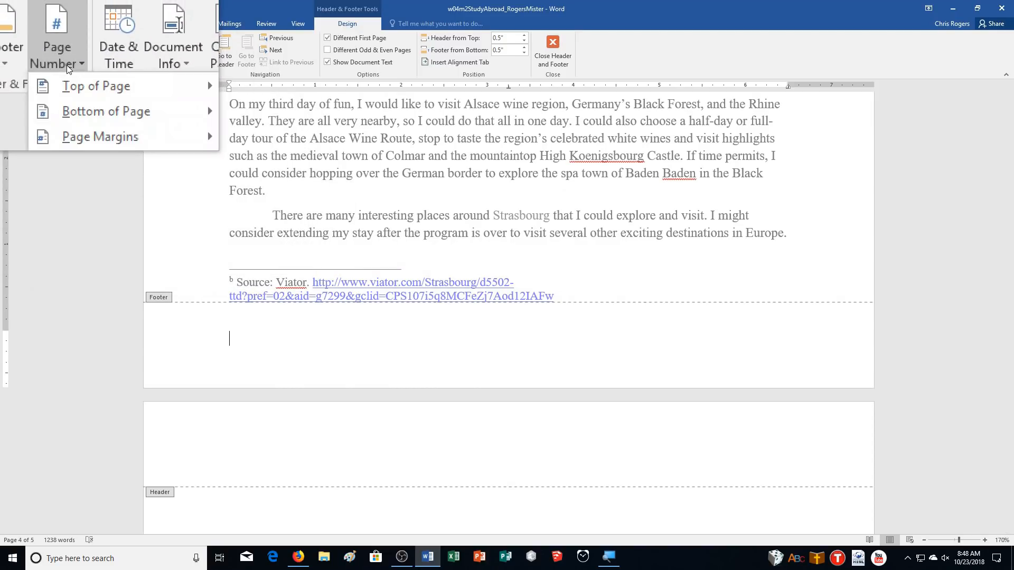
{"action": "mouse_move", "coordinate": [94, 91]}
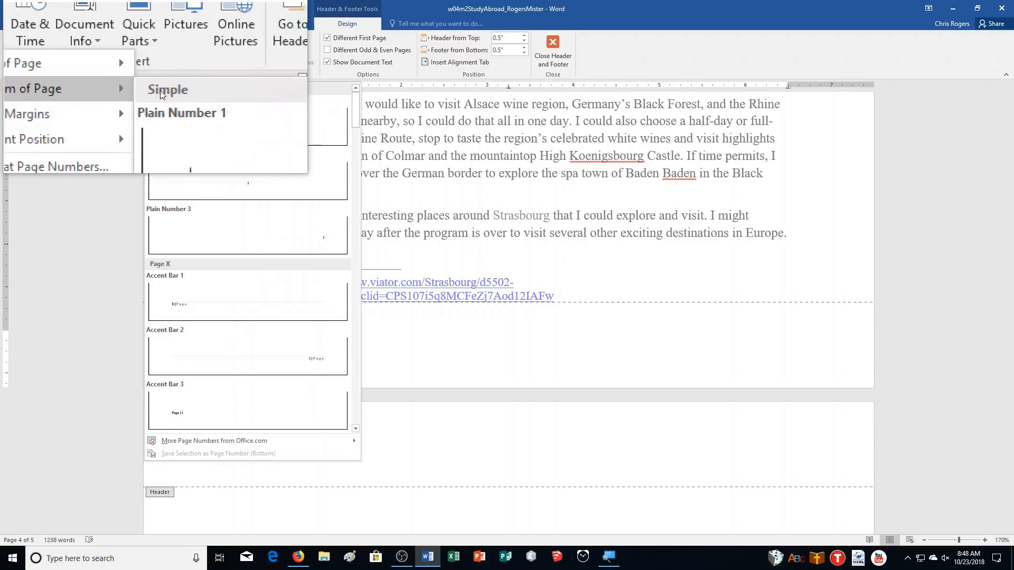
{"action": "left_click", "coordinate": [191, 125]}
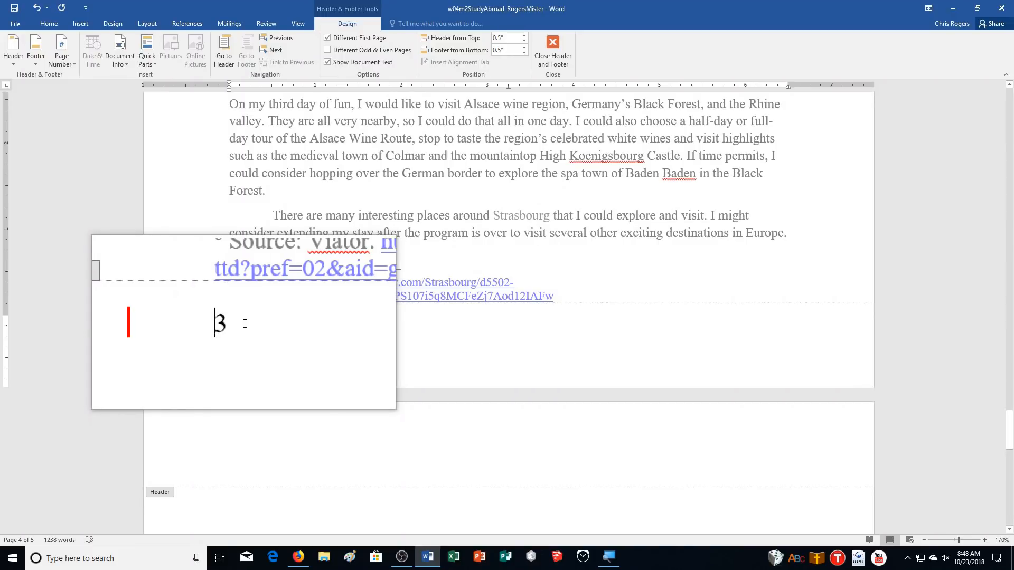
- Add the text "Study Abroad" followed by a space before the footer's page number and return to the document body
{"action": "type", "text": "Study Abroad"}
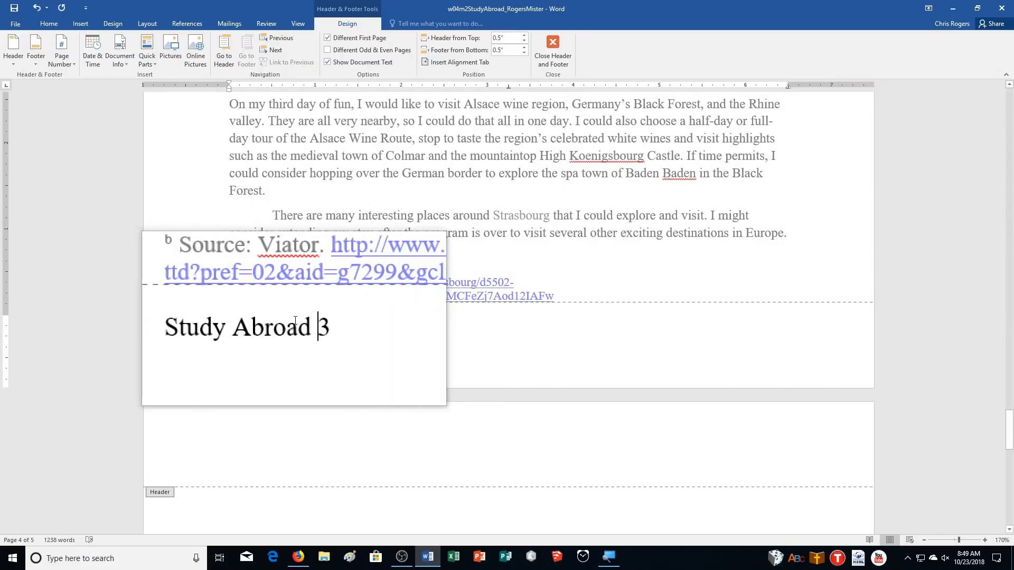
{"action": "double_click", "coordinate": [516, 216]}
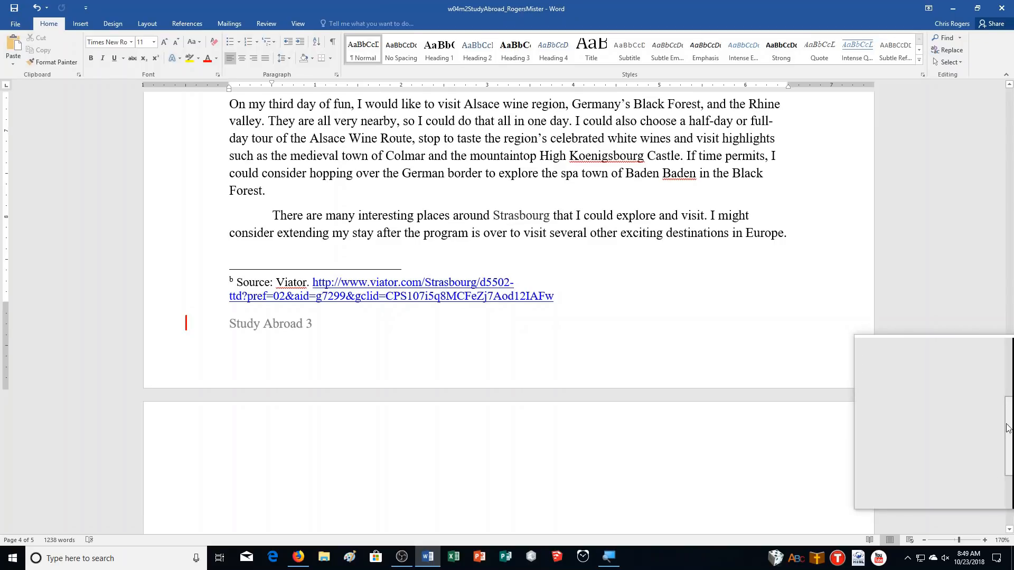
- Replace the document title placeholder on the cover page with "Study Abroad"
{"action": "mouse_move", "coordinate": [1010, 427]}
{"action": "left_mouse_down"}
{"action": "mouse_move", "coordinate": [978, 273]}
{"action": "mouse_move", "coordinate": [982, 125]}
{"action": "left_mouse_up"}
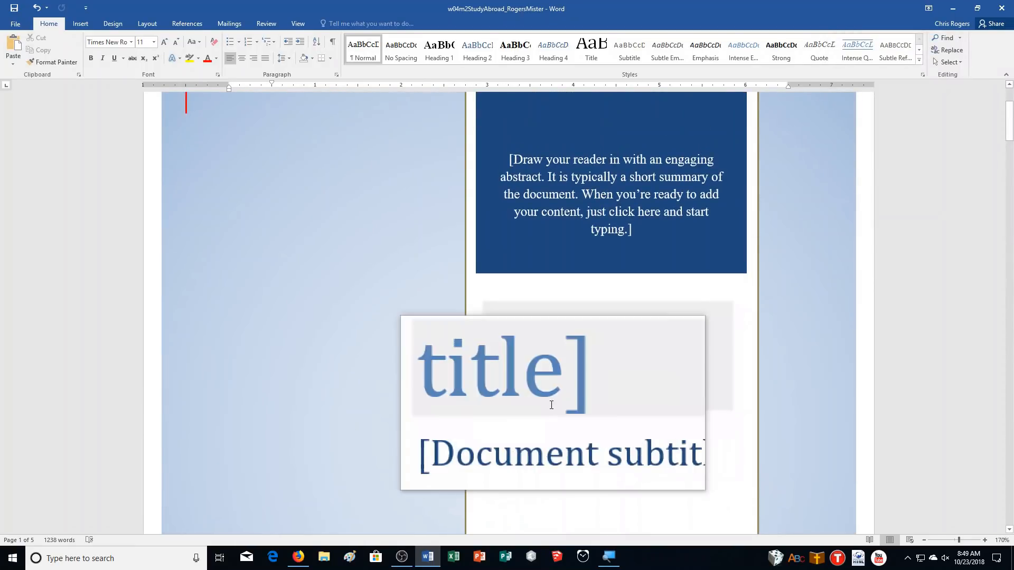
{"action": "left_click", "coordinate": [550, 406]}
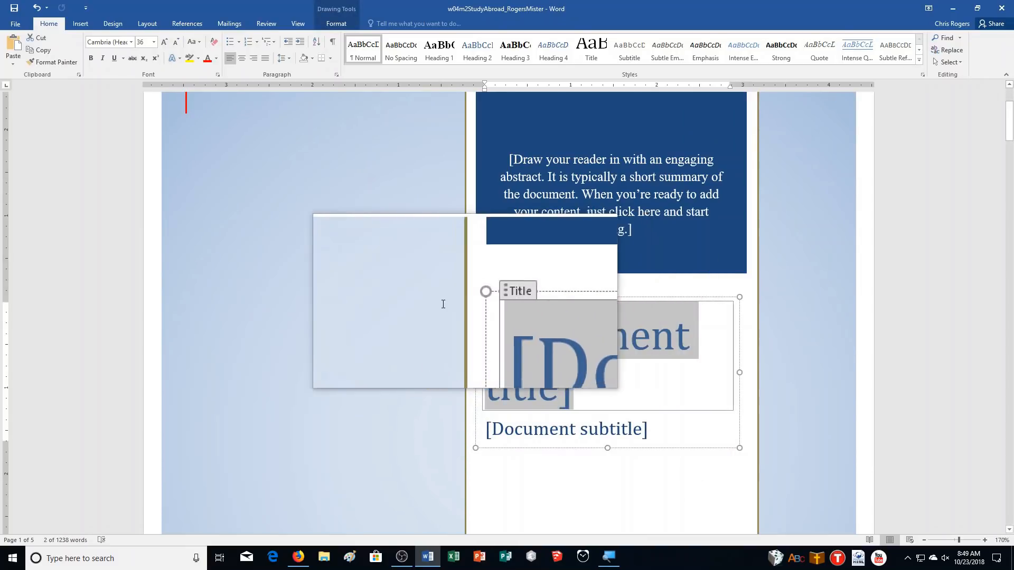
{"action": "type", "text": "Study Abroad"}
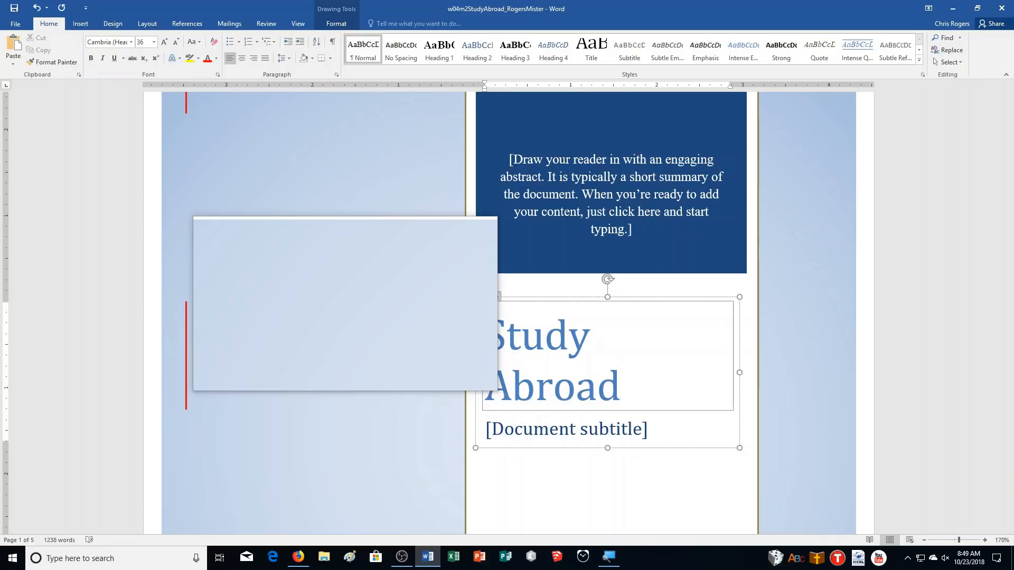
- Remove the abstract placeholder's content control from the blue box on the cover page
{"action": "scroll", "coordinate": [287, 321], "scroll_direction": "down", "scroll_amount": 5}
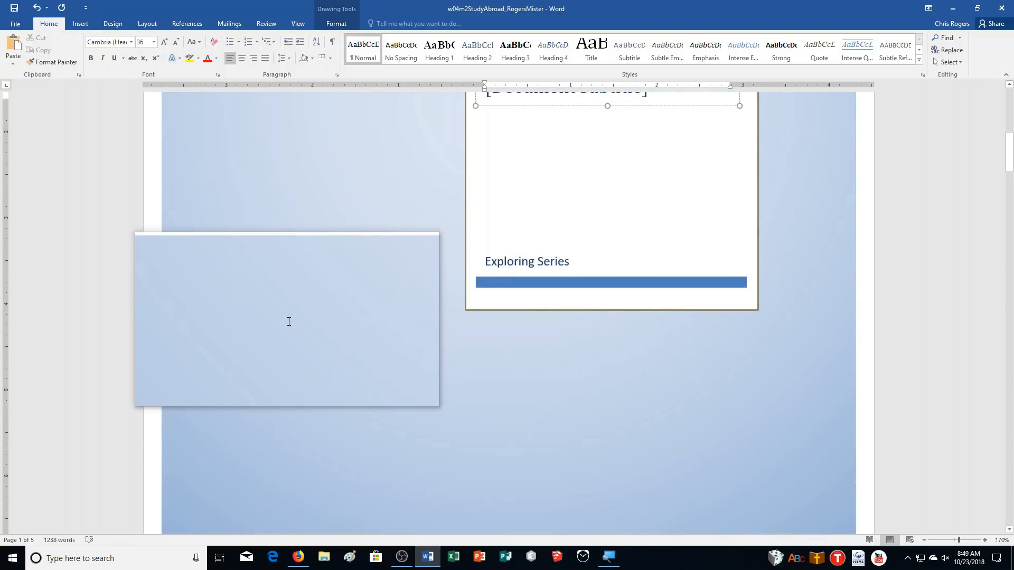
{"action": "scroll", "coordinate": [839, 403], "scroll_direction": "down", "scroll_amount": 8}
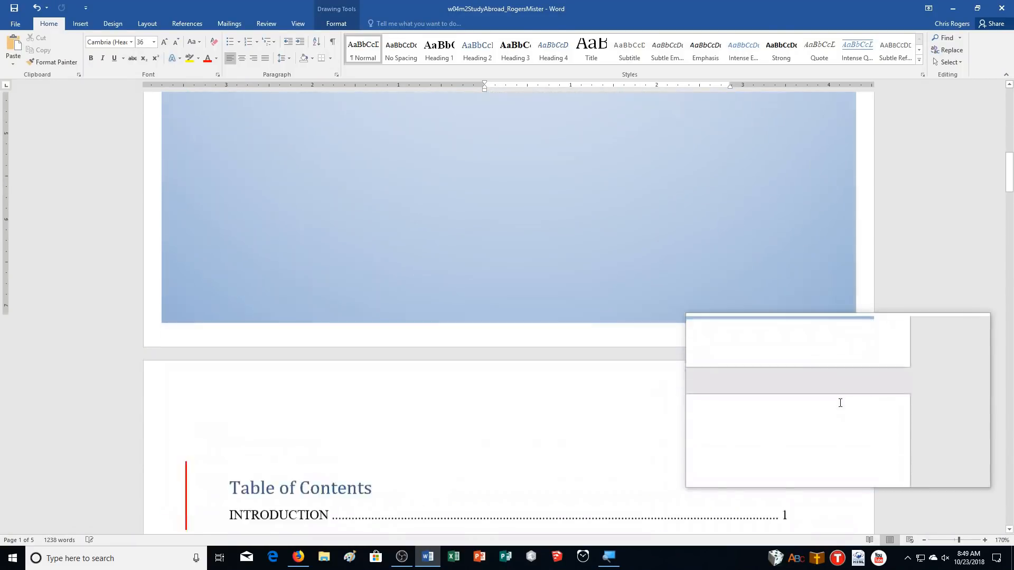
{"action": "scroll", "coordinate": [822, 387], "scroll_direction": "down", "scroll_amount": 2}
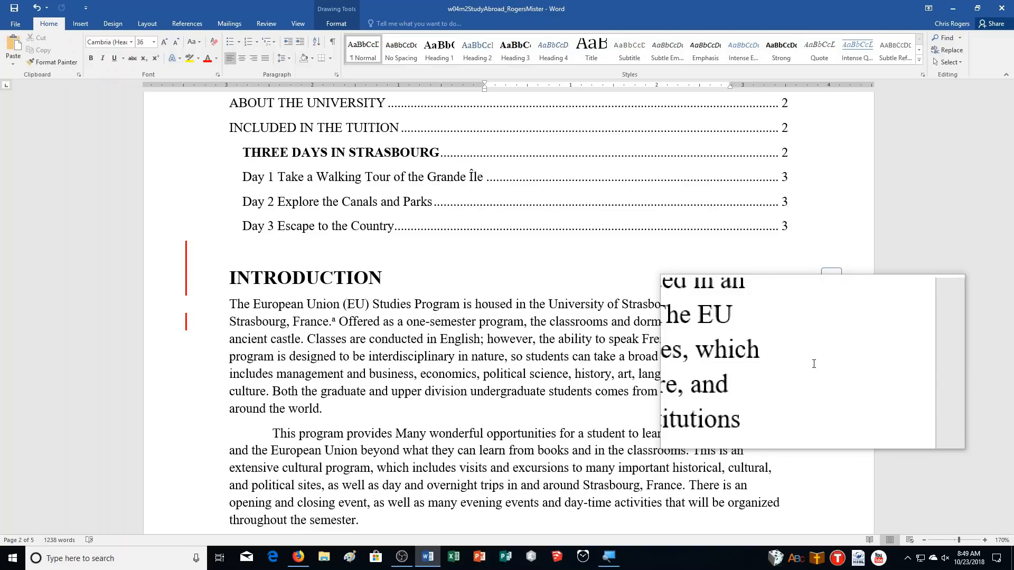
{"action": "scroll", "coordinate": [808, 363], "scroll_direction": "up", "scroll_amount": 9}
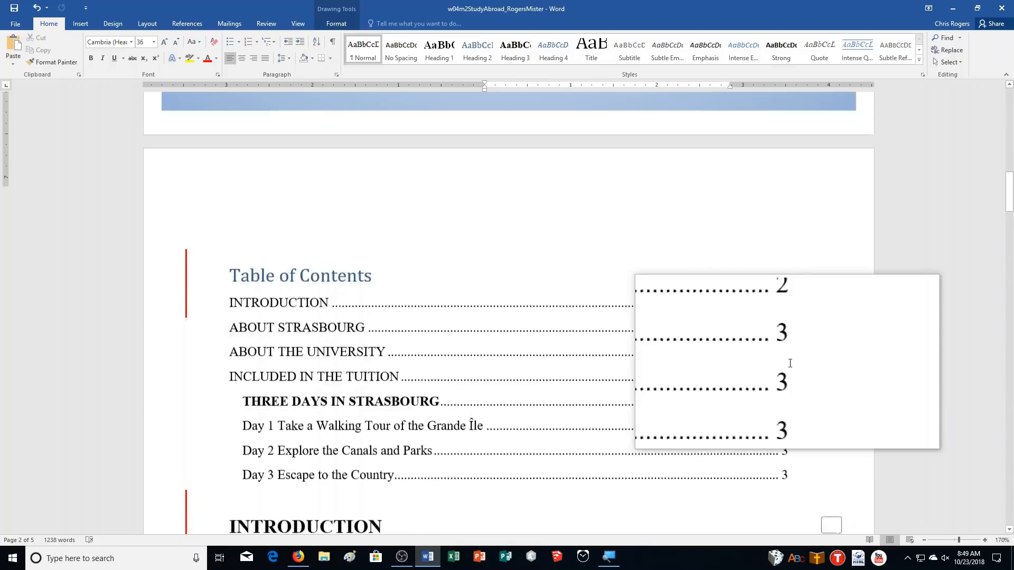
{"action": "scroll", "coordinate": [790, 363], "scroll_direction": "up", "scroll_amount": 10}
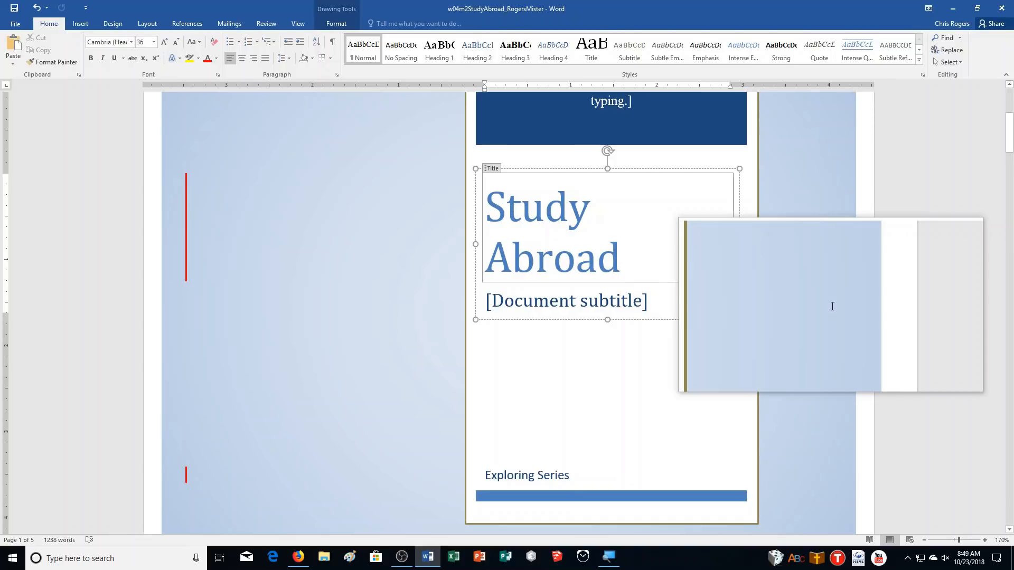
{"action": "scroll", "coordinate": [832, 307], "scroll_direction": "up", "scroll_amount": 3}
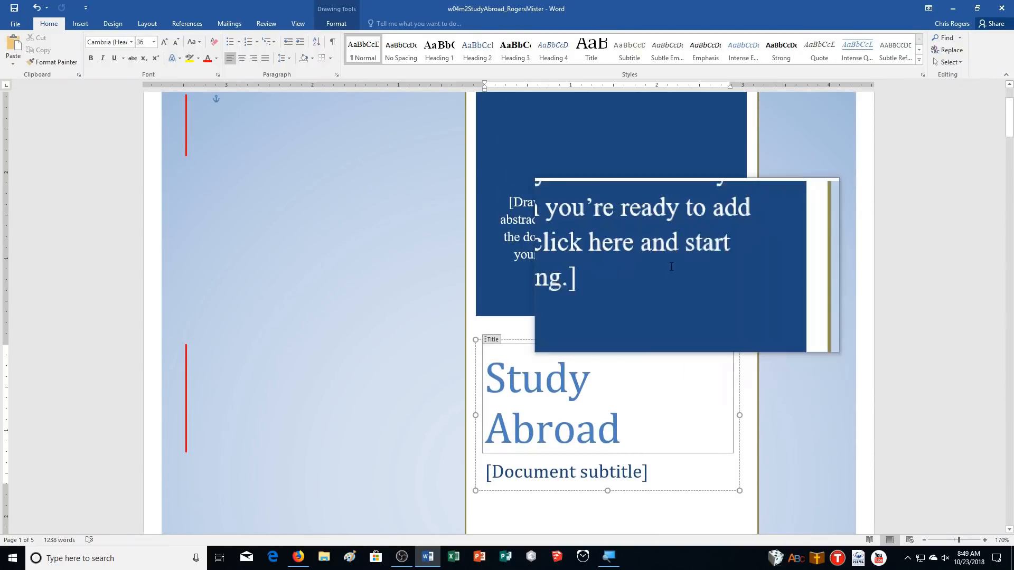
{"action": "right_click", "coordinate": [611, 235]}
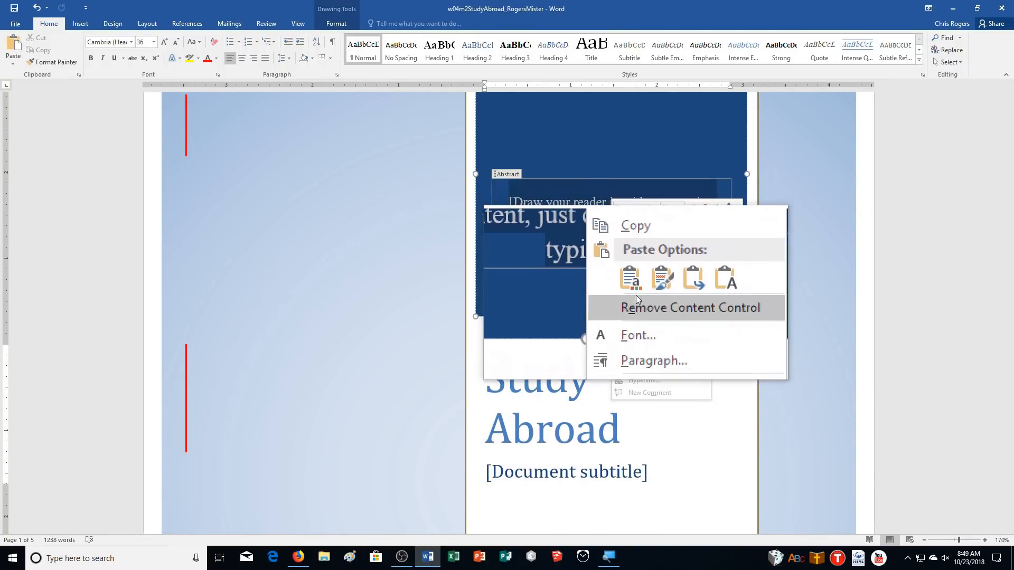
{"action": "left_click", "coordinate": [645, 302]}
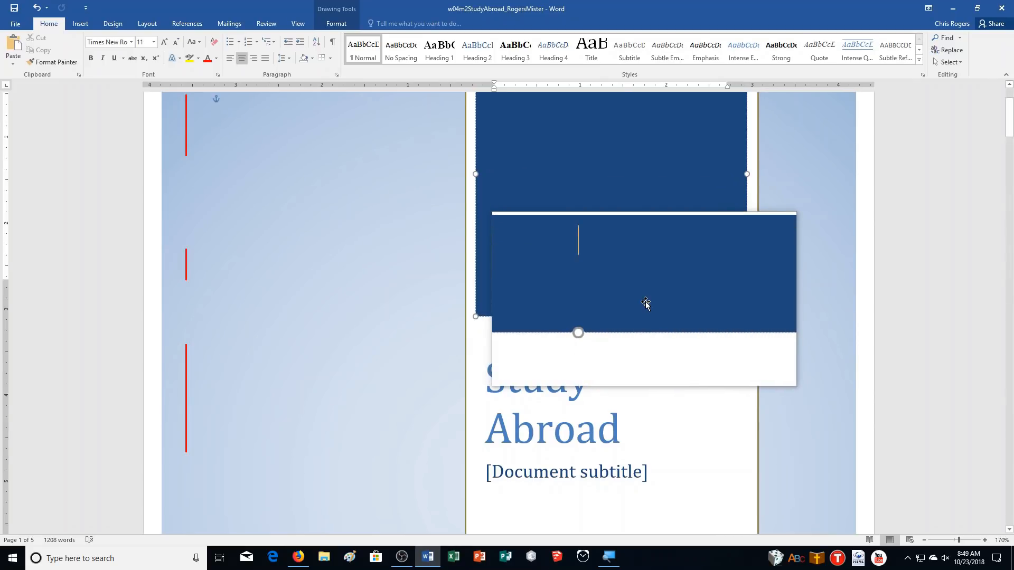
- Replace the "Exploring Series" author text near the bottom of the cover page with the author's name
{"action": "scroll", "coordinate": [904, 446], "scroll_direction": "down", "scroll_amount": 3}
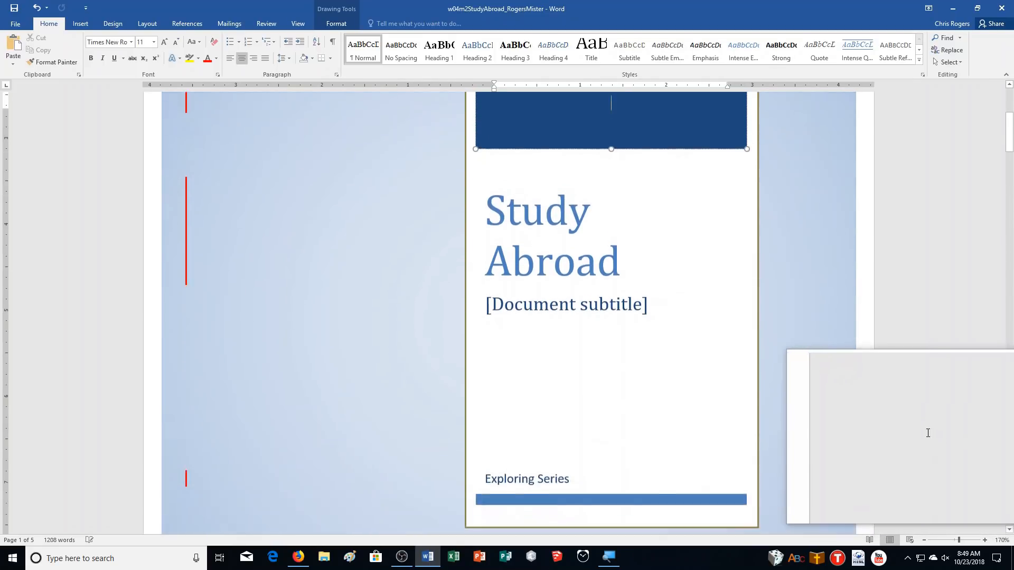
{"action": "scroll", "coordinate": [927, 433], "scroll_direction": "down", "scroll_amount": 2}
{"action": "left_click", "coordinate": [556, 381]}
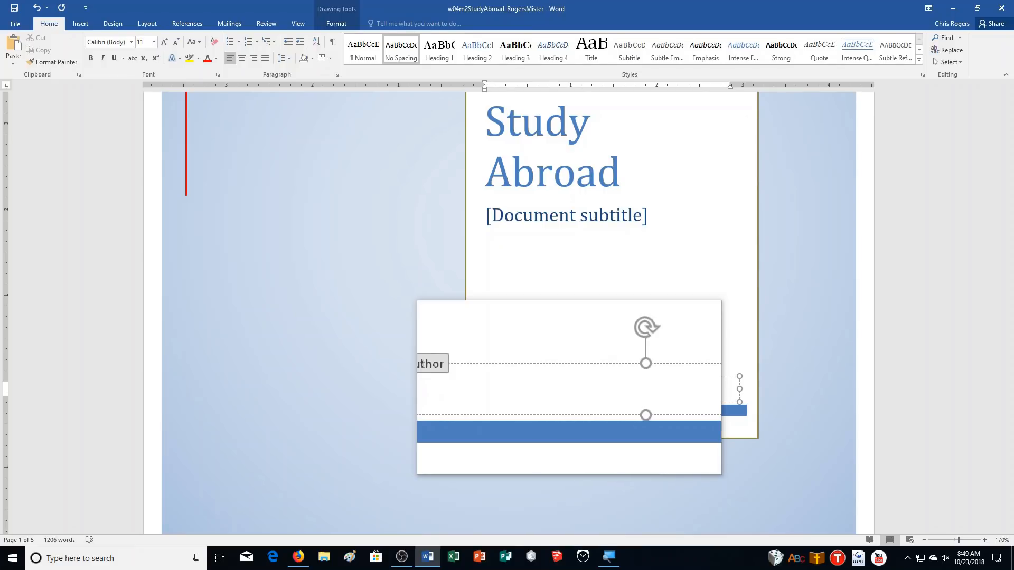
{"action": "type", "text": "Mister Rogers"}
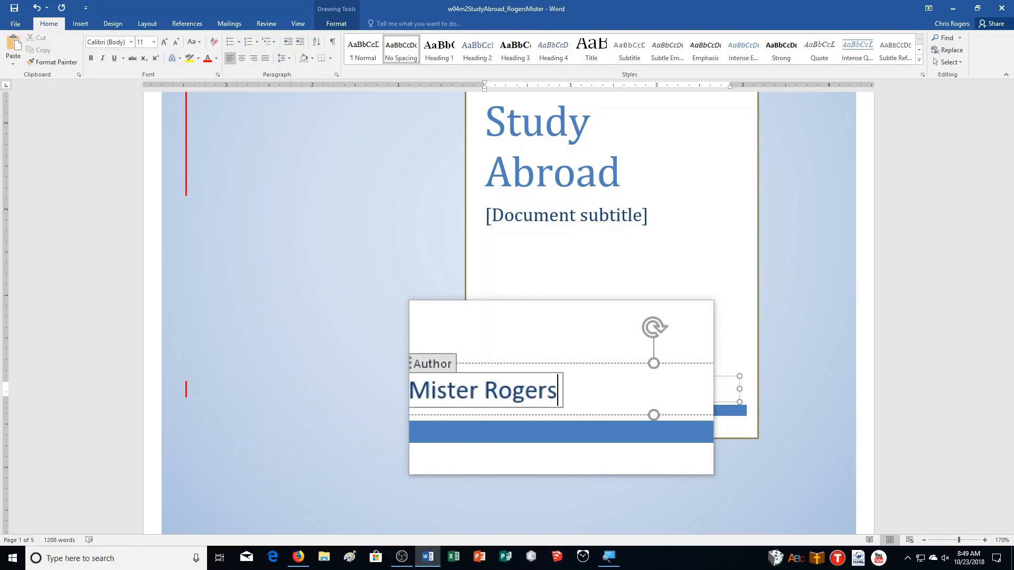
- Delete the document subtitle placeholder below the cover page title
{"action": "scroll", "coordinate": [803, 348], "scroll_direction": "up", "scroll_amount": 4}
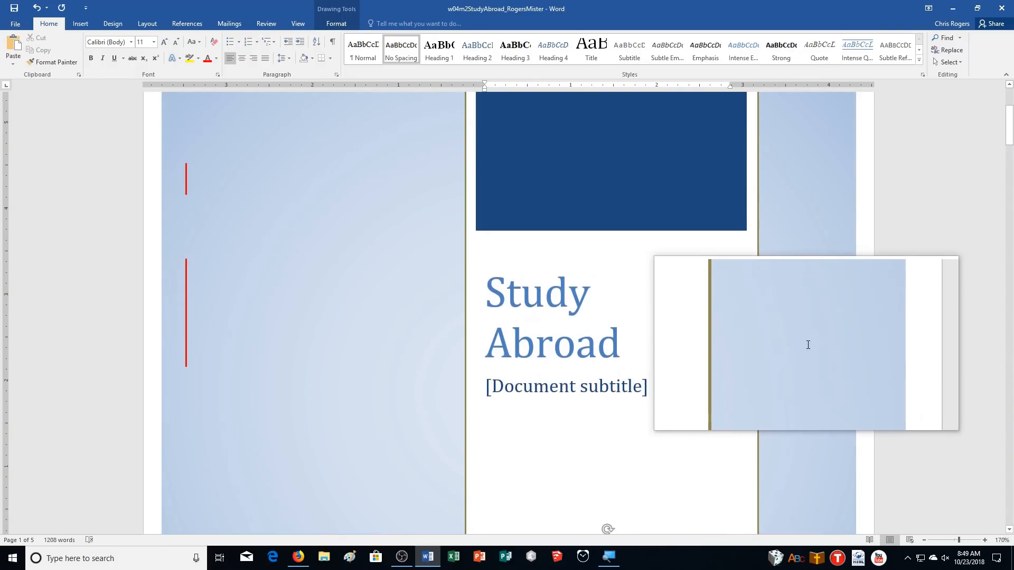
{"action": "scroll", "coordinate": [808, 345], "scroll_direction": "down", "scroll_amount": 2}
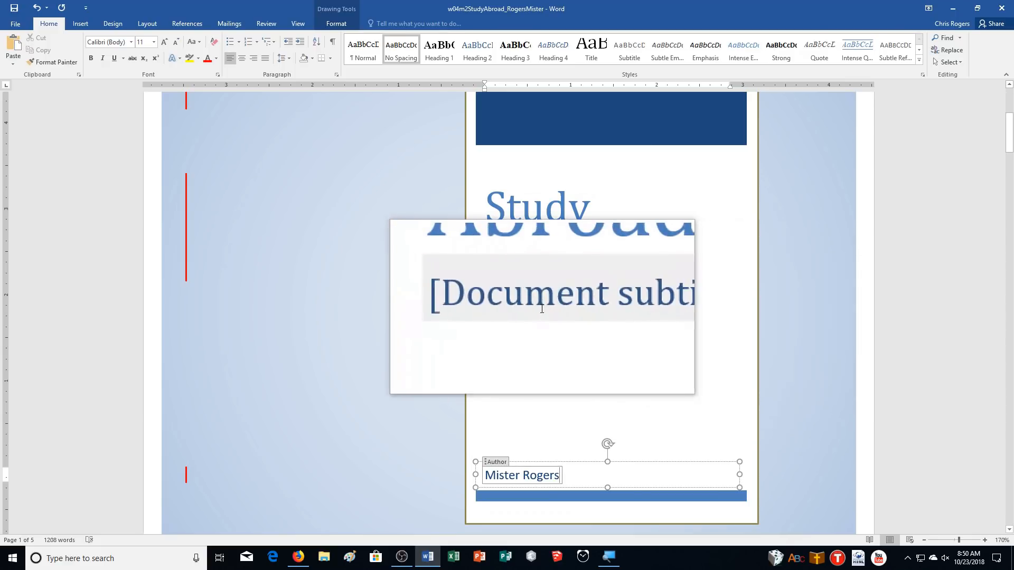
{"action": "left_click", "coordinate": [542, 309]}
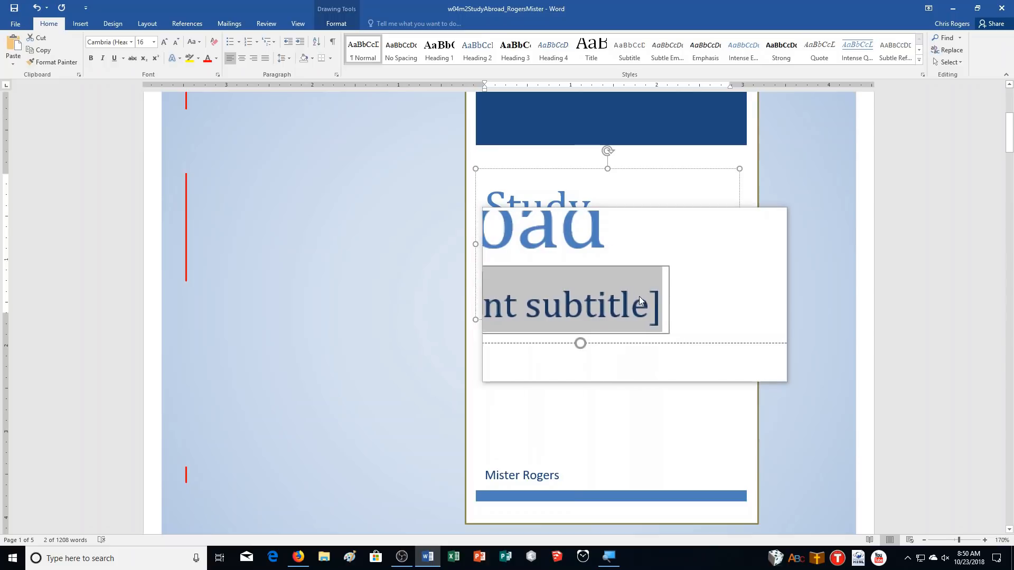
{"action": "key", "text": "Delete"}
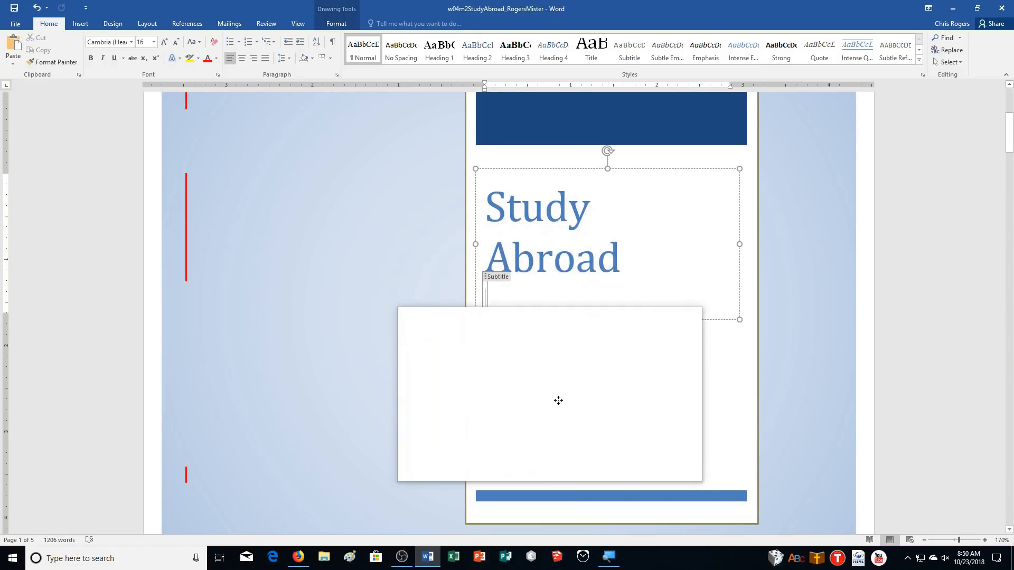
- Insert a page break before the INTRODUCTION heading so it starts on a new page after the table of contents
{"action": "scroll", "coordinate": [939, 389], "scroll_direction": "down", "scroll_amount": 3}
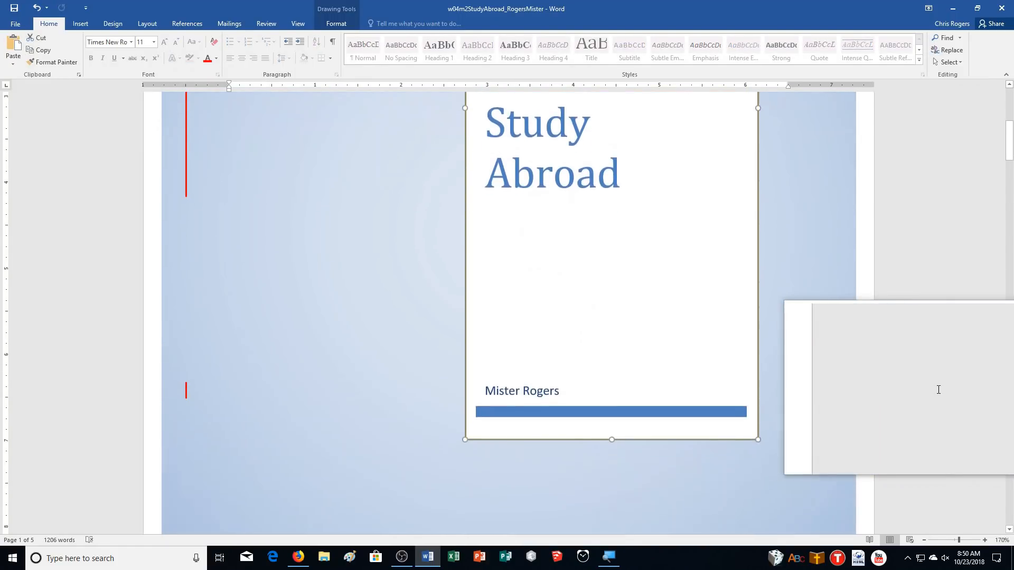
{"action": "scroll", "coordinate": [923, 387], "scroll_direction": "down", "scroll_amount": 3}
{"action": "scroll", "coordinate": [921, 386], "scroll_direction": "up", "scroll_amount": 7}
{"action": "scroll", "coordinate": [921, 385], "scroll_direction": "down", "scroll_amount": 4}
{"action": "scroll", "coordinate": [921, 385], "scroll_direction": "down", "scroll_amount": 20}
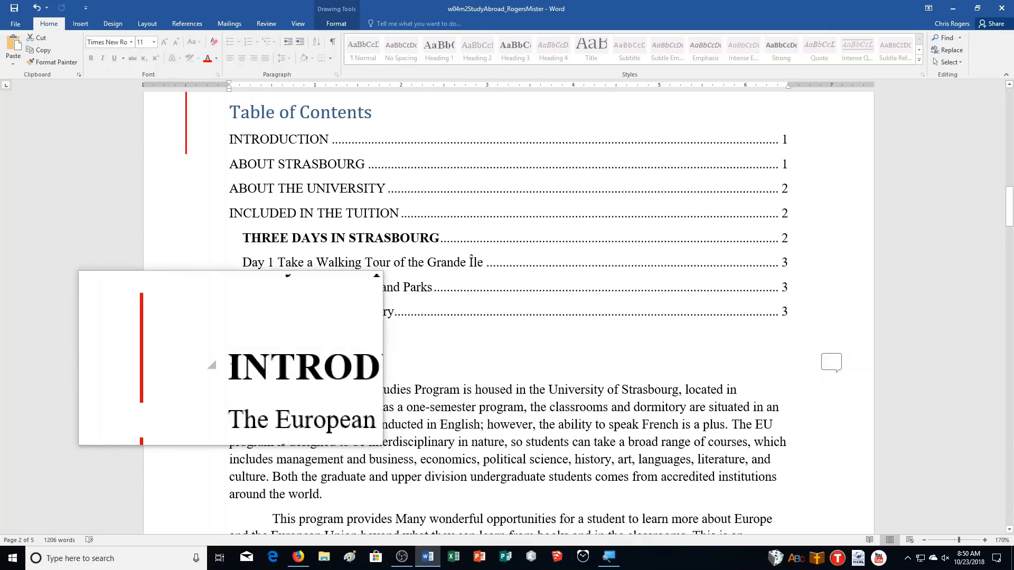
{"action": "left_click", "coordinate": [231, 349]}
{"action": "scroll", "coordinate": [643, 364], "scroll_direction": "down", "scroll_amount": 1}
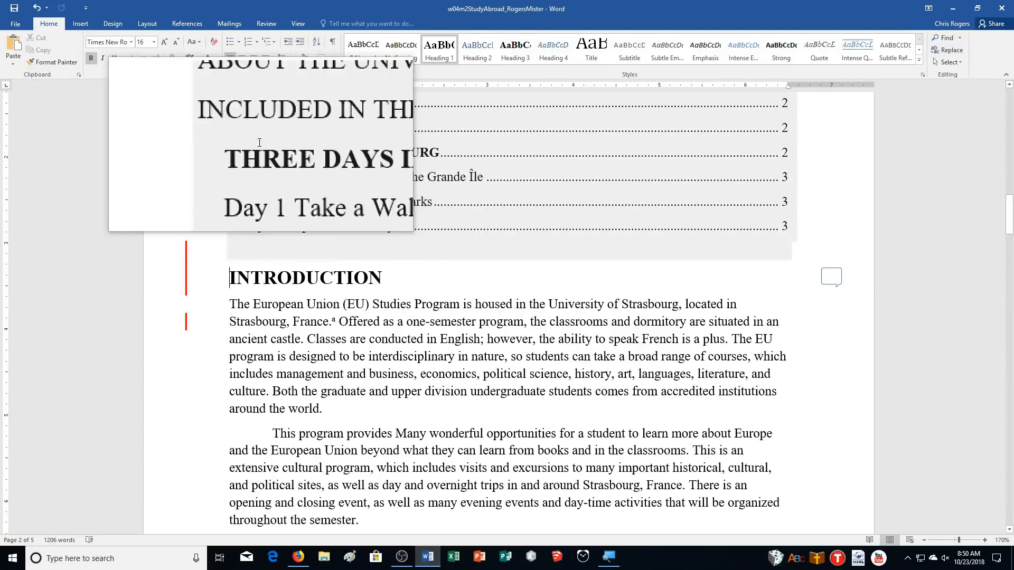
{"action": "left_click", "coordinate": [93, 25]}
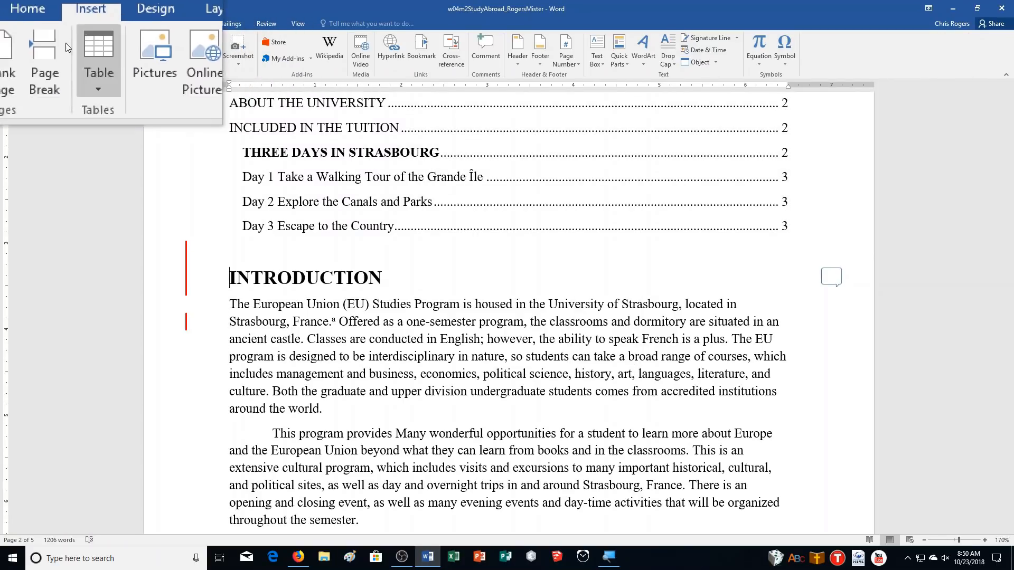
{"action": "left_click", "coordinate": [65, 45]}
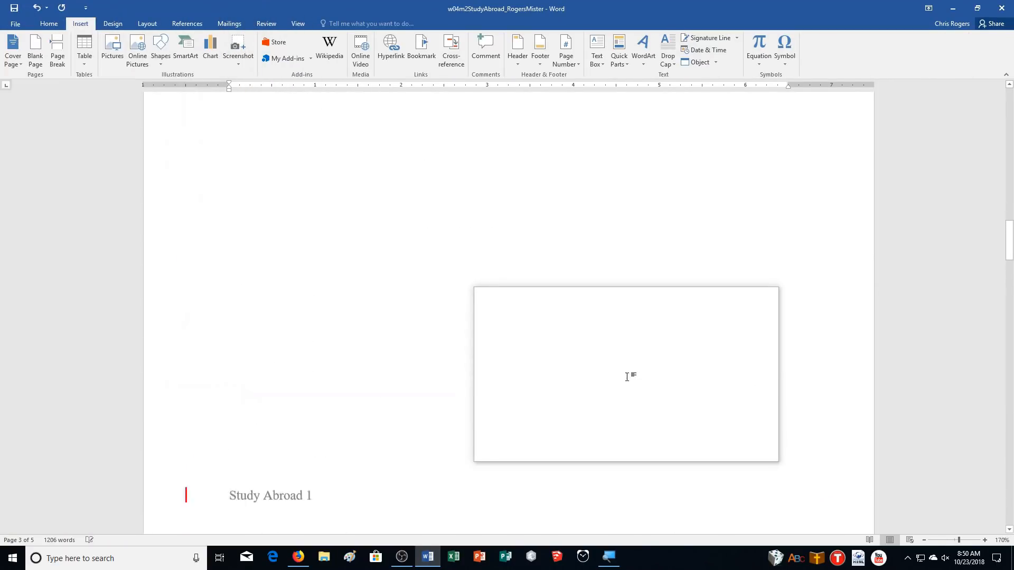
- Search the document for "alsace"
{"action": "scroll", "coordinate": [721, 363], "scroll_direction": "up", "scroll_amount": 3}
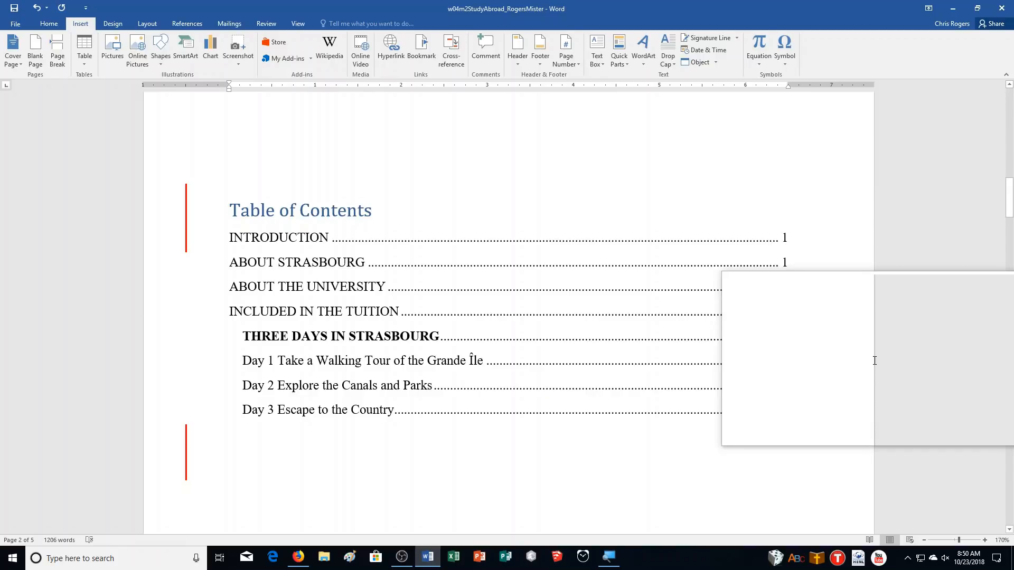
{"action": "scroll", "coordinate": [875, 359], "scroll_direction": "up", "scroll_amount": 8}
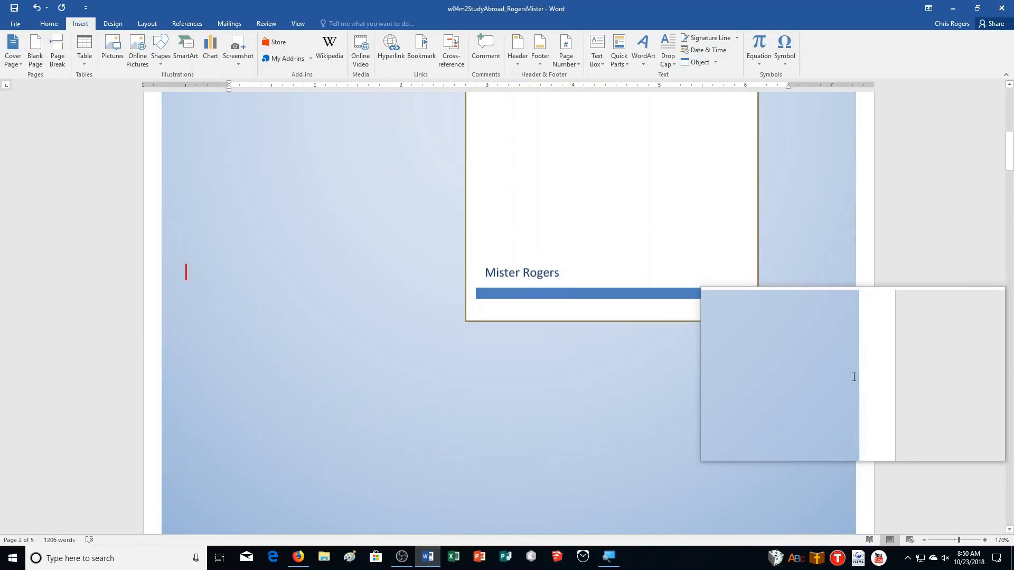
{"action": "scroll", "coordinate": [854, 377], "scroll_direction": "down", "scroll_amount": 8}
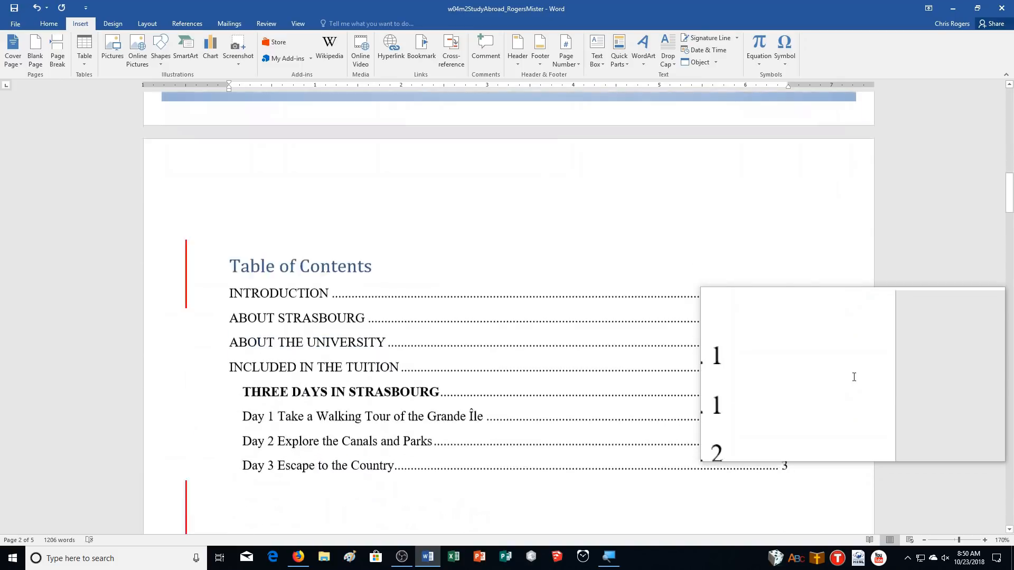
{"action": "scroll", "coordinate": [854, 377], "scroll_direction": "down", "scroll_amount": 1}
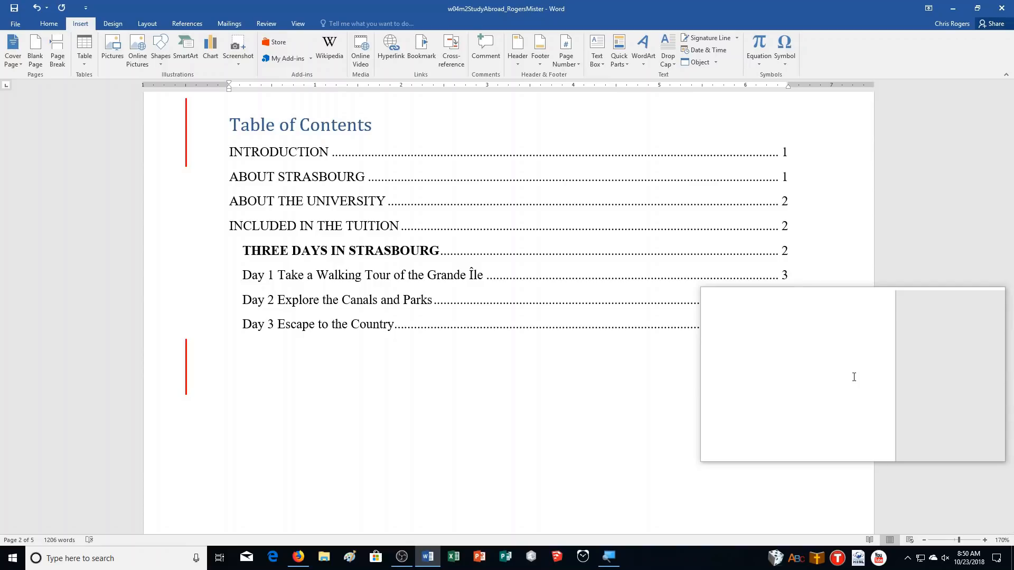
{"action": "key", "text": "ctrl+f"}
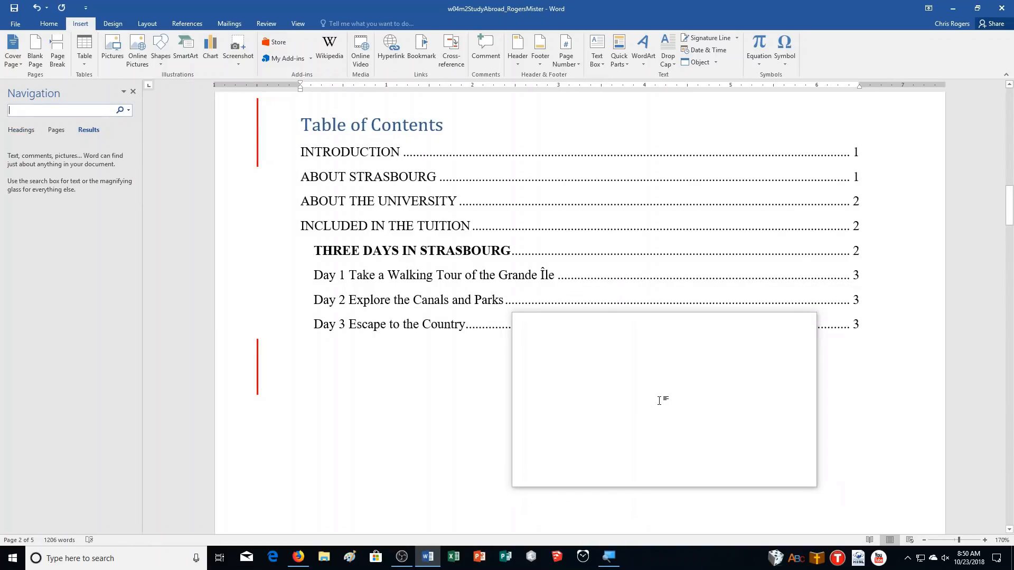
{"action": "type", "text": "alsace"}
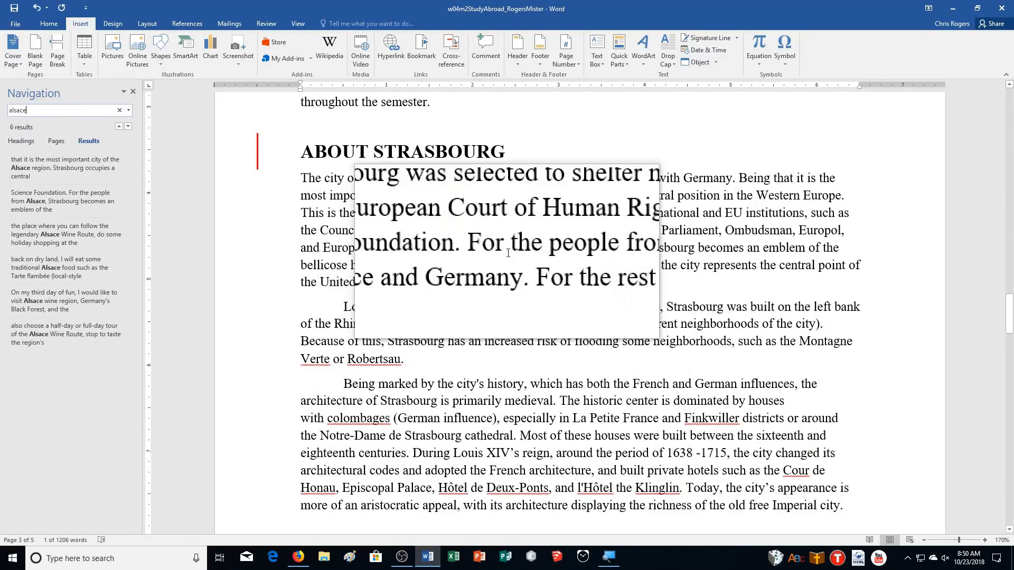
- Mark every occurrence of "Alsace" as an index entry, starting from the word in the ABOUT STRASBOURG section
{"action": "double_click", "coordinate": [458, 197]}
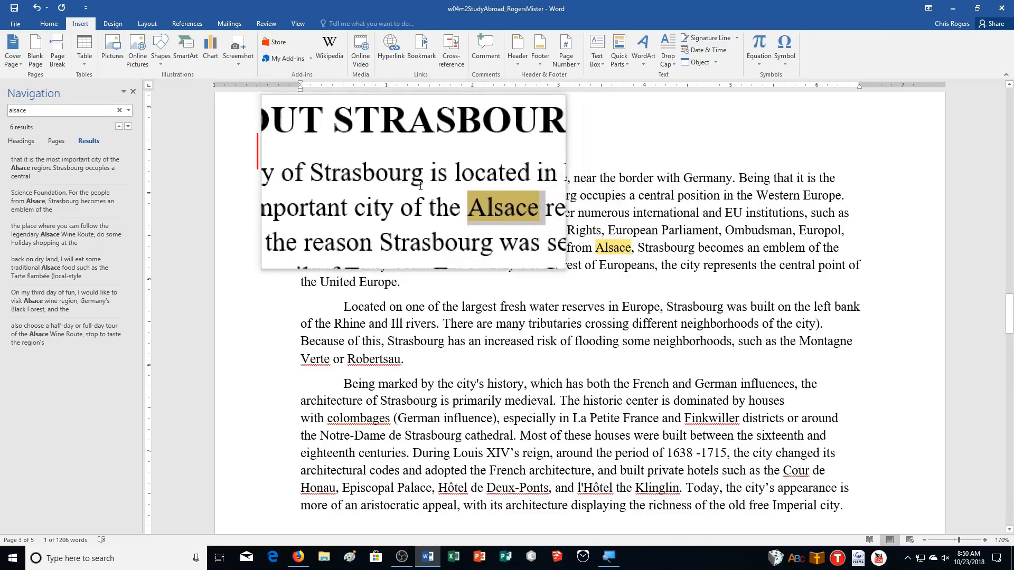
{"action": "left_click", "coordinate": [253, 21]}
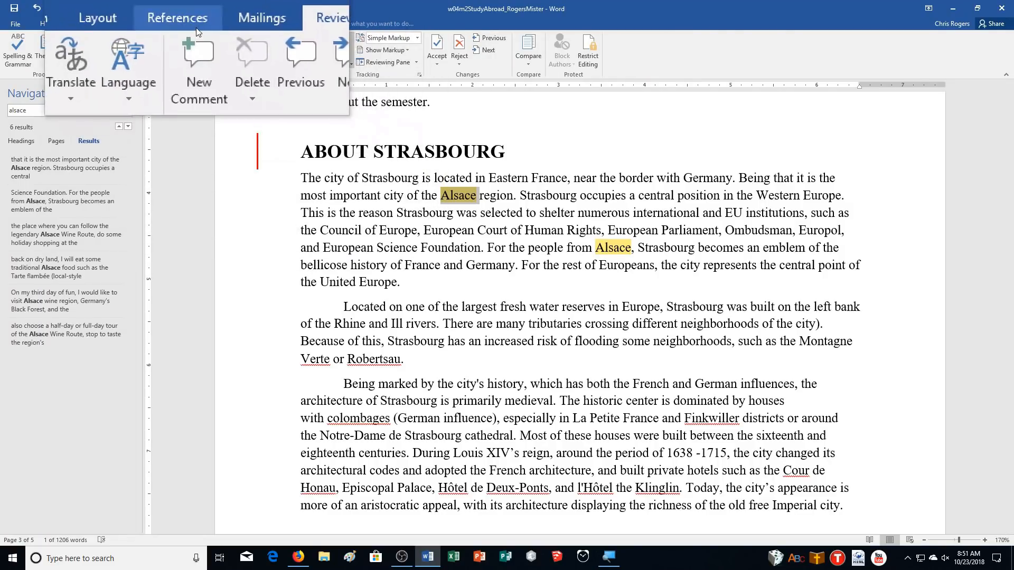
{"action": "left_click", "coordinate": [195, 28]}
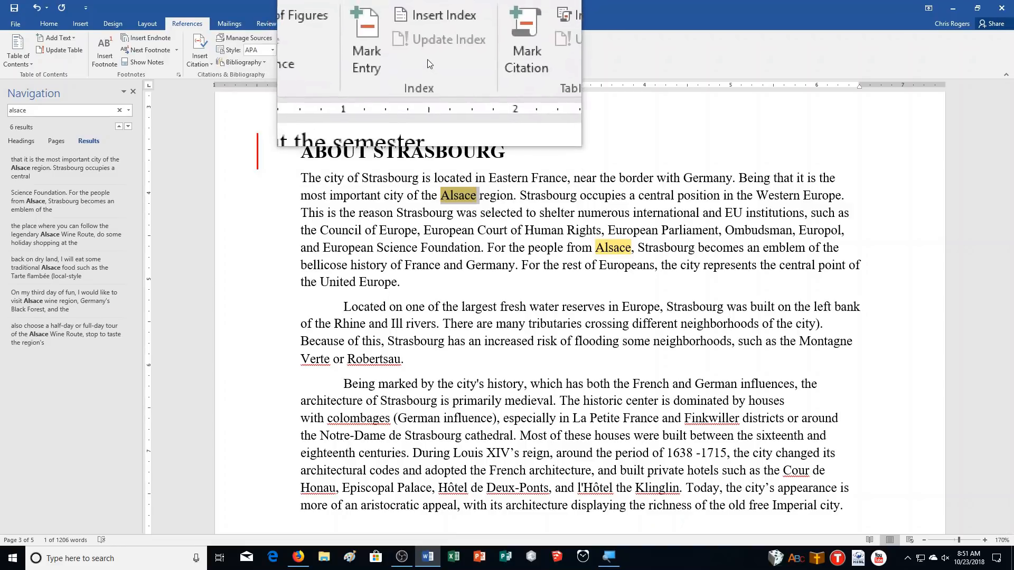
{"action": "left_click", "coordinate": [399, 56]}
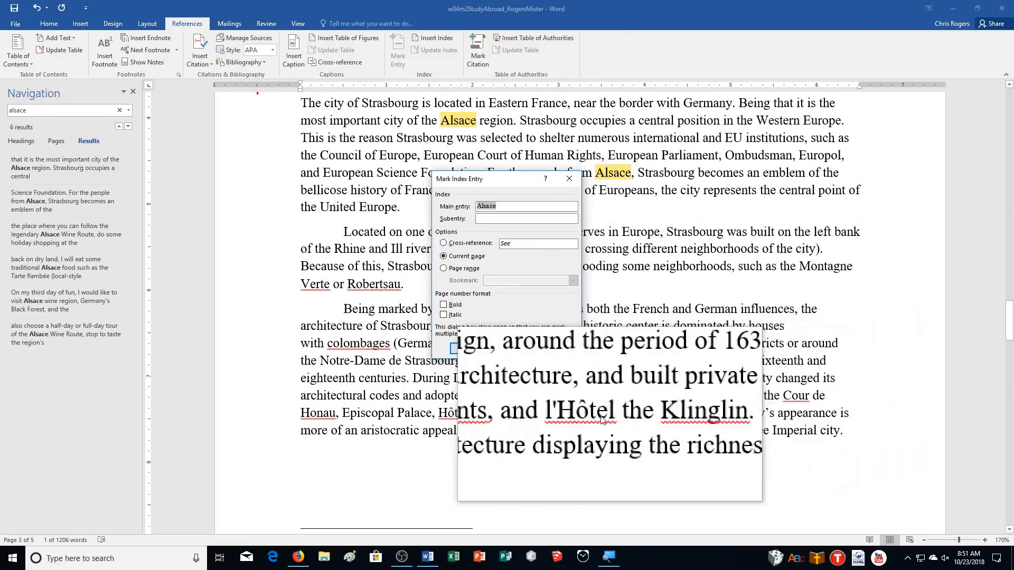
{"action": "left_click", "coordinate": [505, 352]}
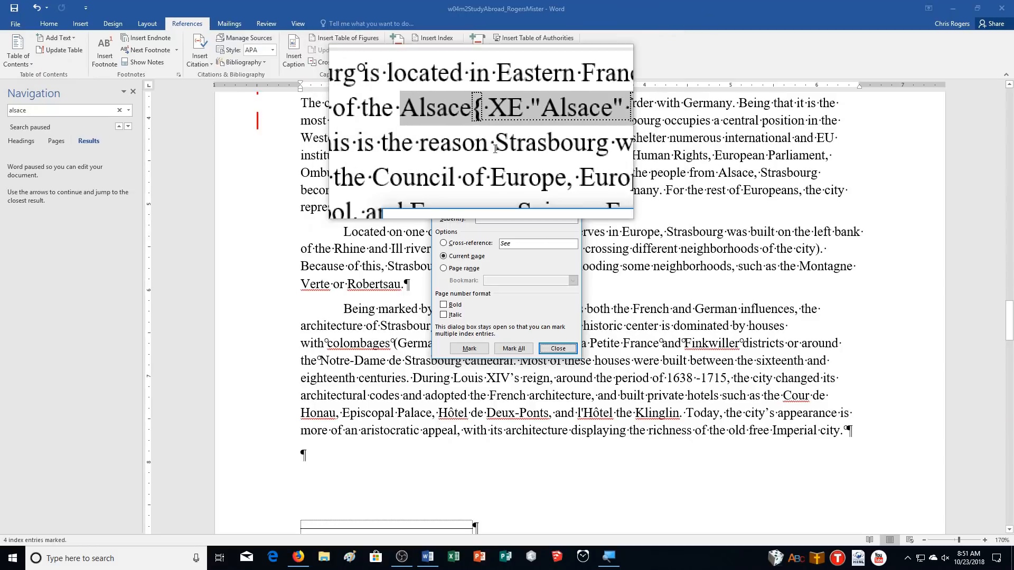
{"action": "left_click", "coordinate": [550, 351]}
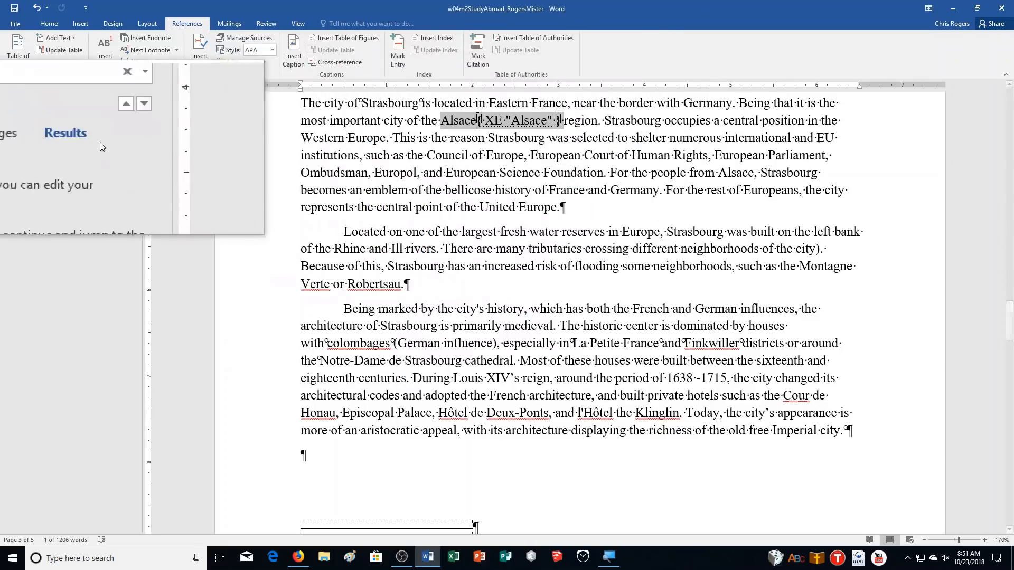
- Search for "black fore" and mark all occurrences of "Black Forest" as index entries
{"action": "left_click", "coordinate": [121, 110]}
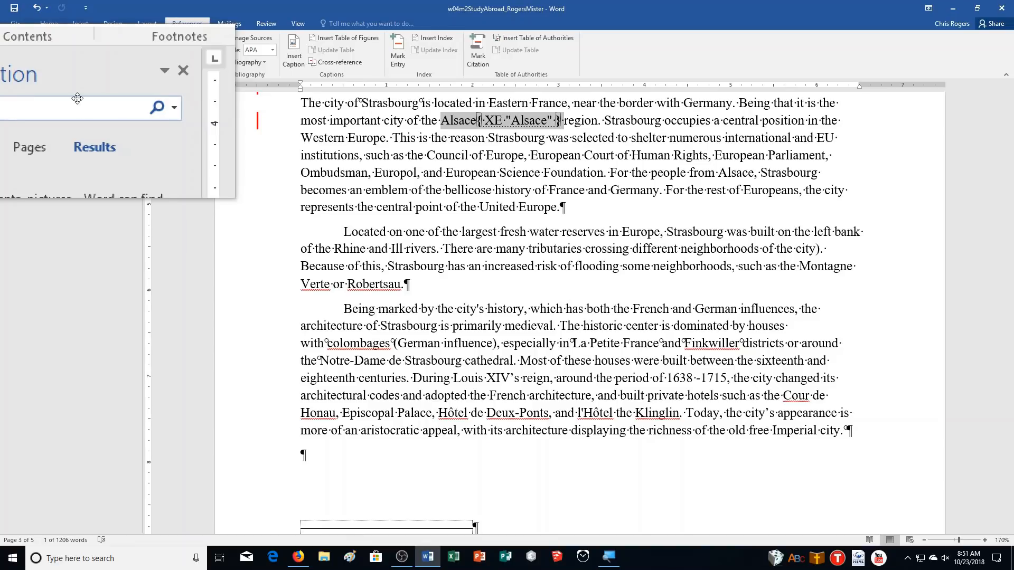
{"action": "type", "text": "black fore"}
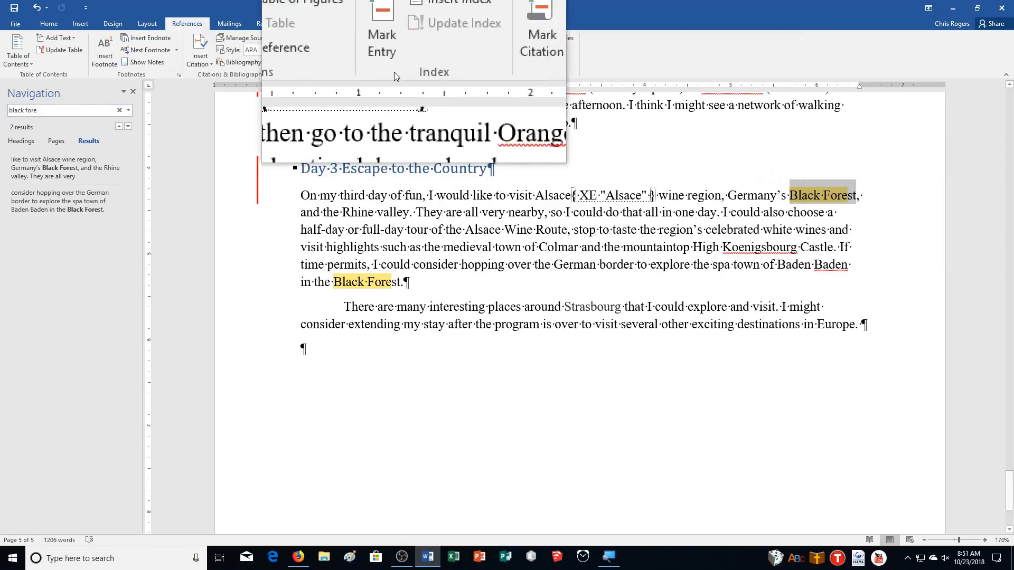
{"action": "left_click", "coordinate": [398, 53]}
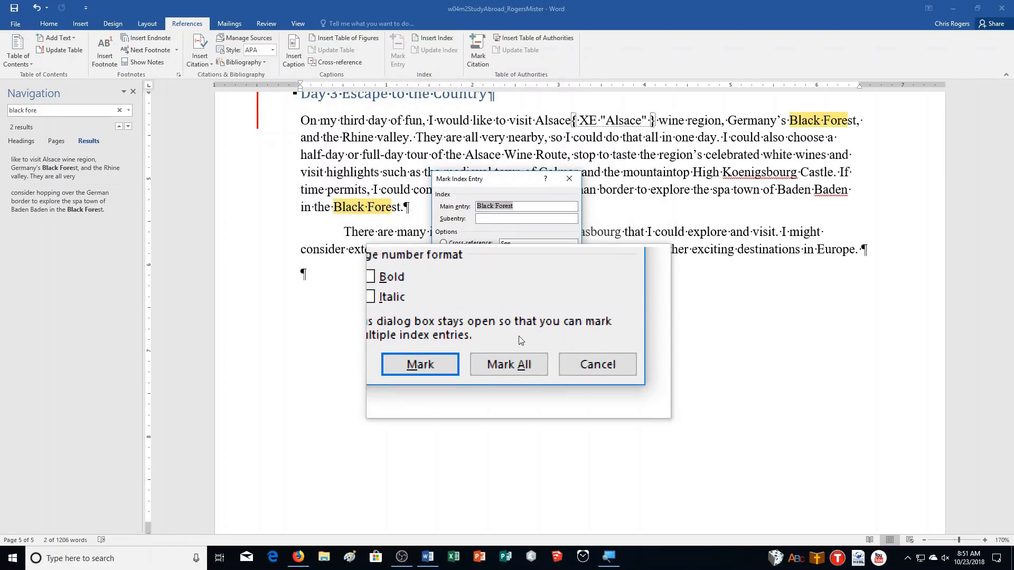
{"action": "left_click", "coordinate": [517, 349]}
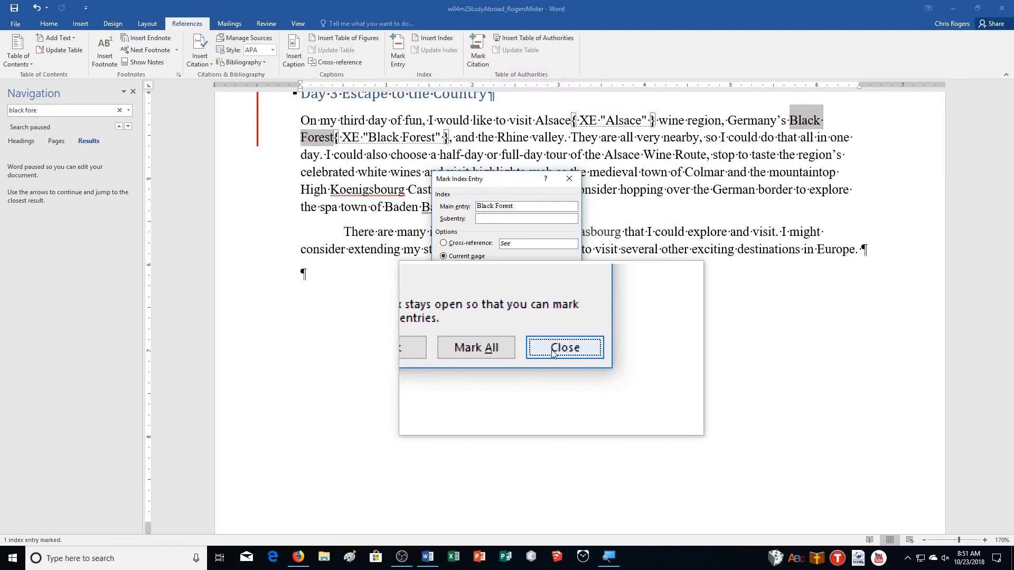
{"action": "left_click", "coordinate": [553, 352]}
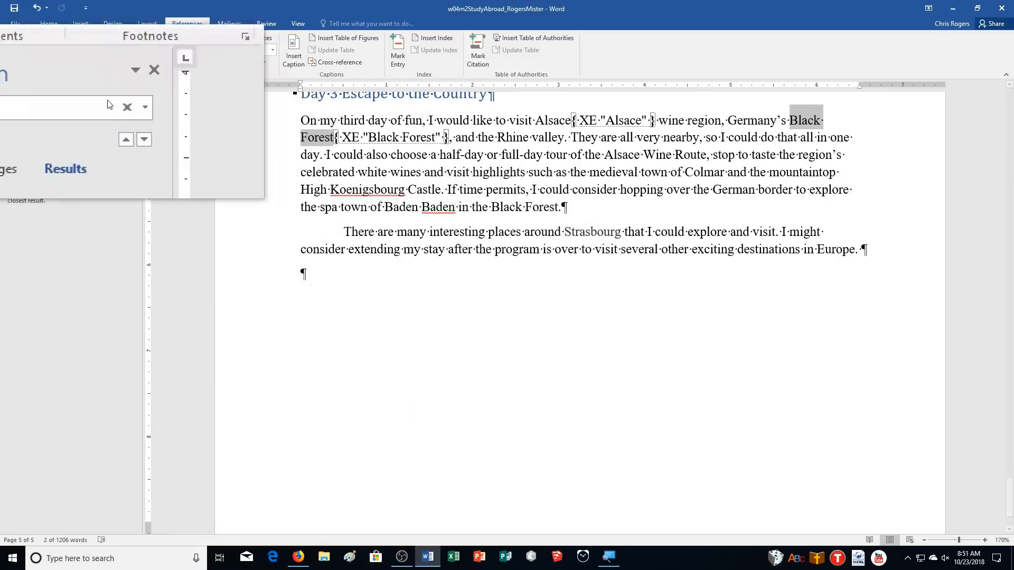
- Search for "classes" and mark all occurrences of "Classes" as index entries
{"action": "left_click", "coordinate": [120, 113]}
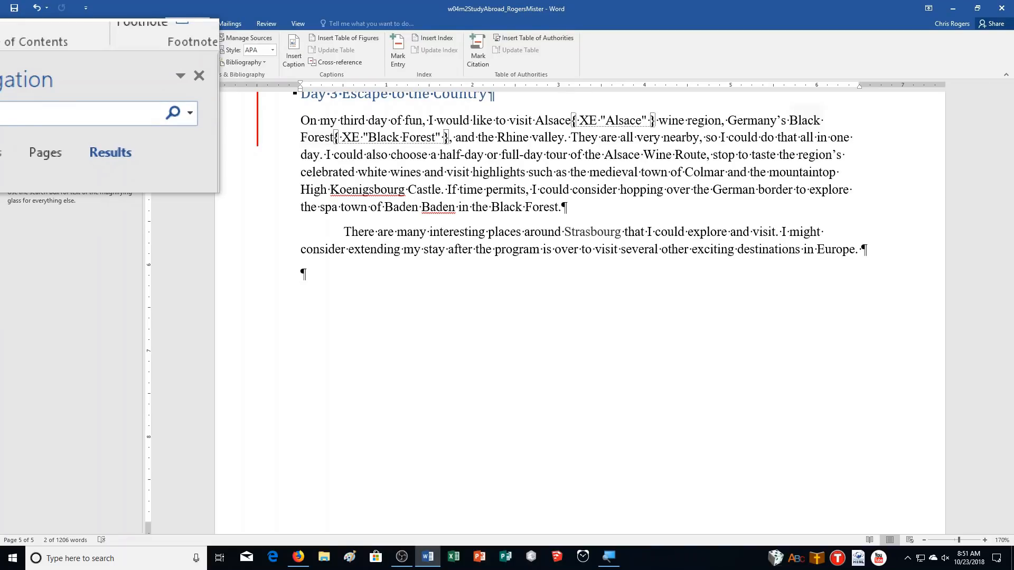
{"action": "type", "text": "classes"}
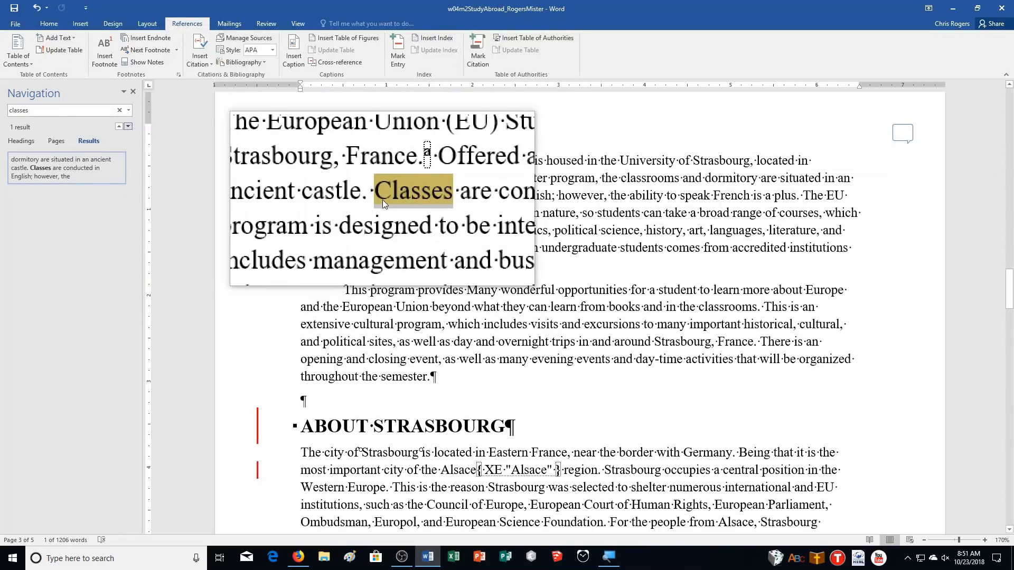
{"action": "left_click", "coordinate": [399, 193]}
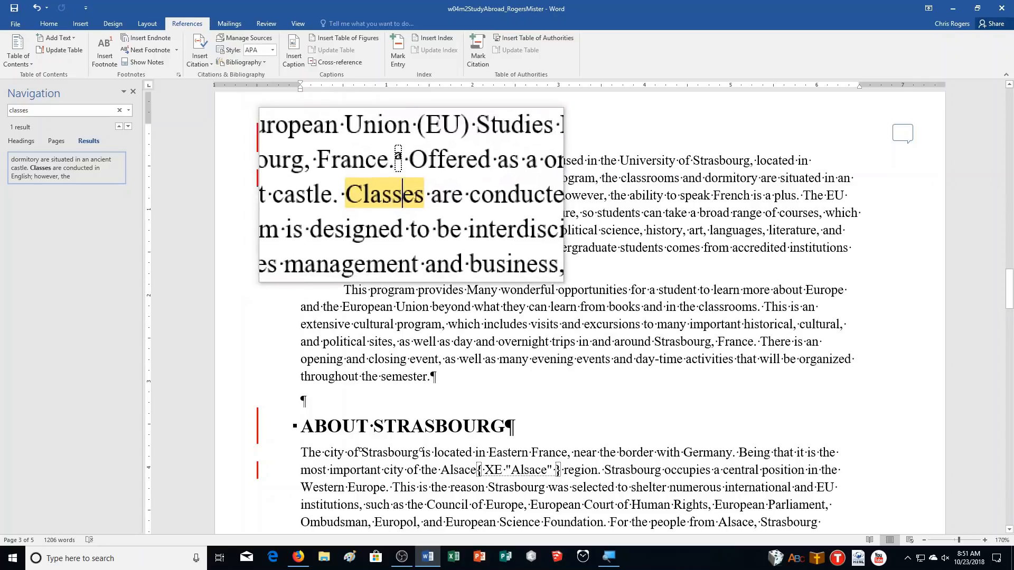
{"action": "double_click", "coordinate": [383, 195]}
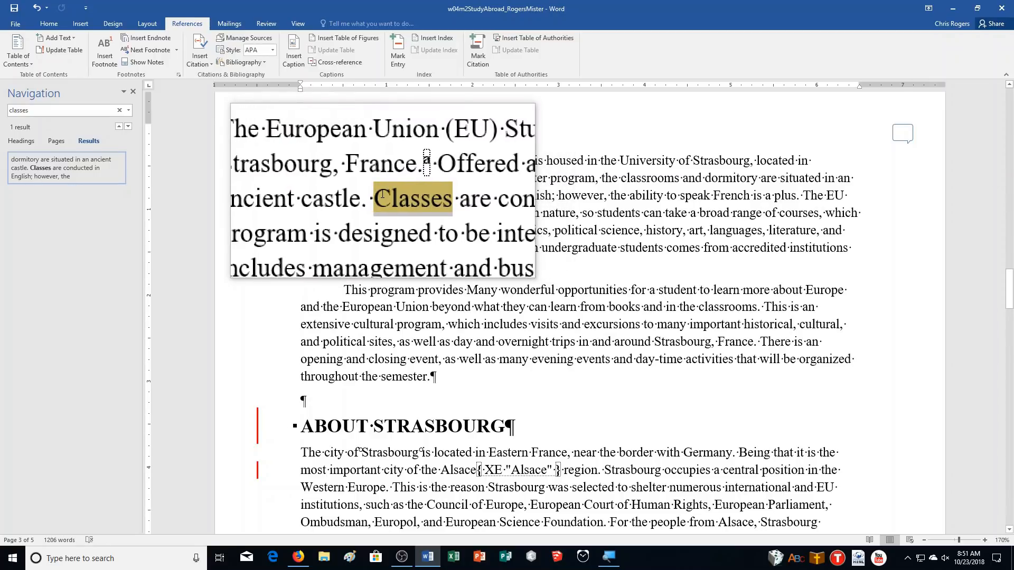
{"action": "left_click", "coordinate": [398, 59]}
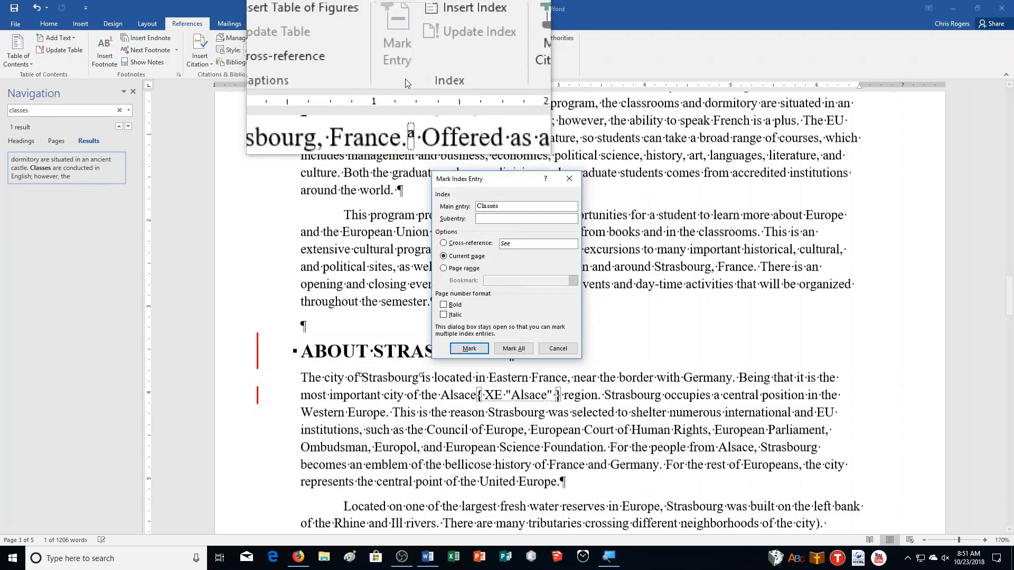
{"action": "left_click", "coordinate": [509, 346]}
{"action": "left_click", "coordinate": [557, 348]}
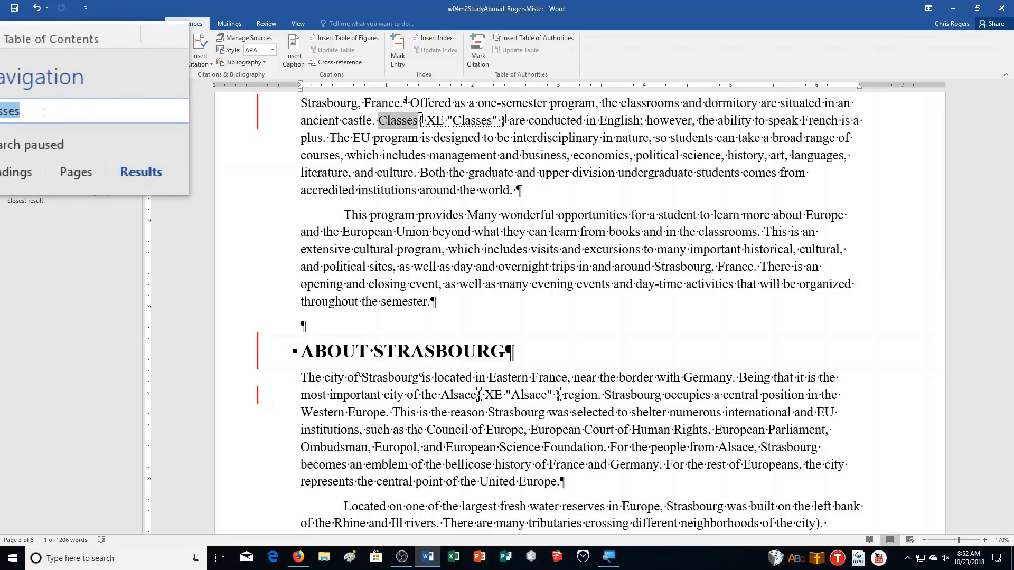
- Search for "EU" and mark all occurrences of the abbreviation as index entries, using the one in parentheses under INTRODUCTION
{"action": "type", "text": "EU"}
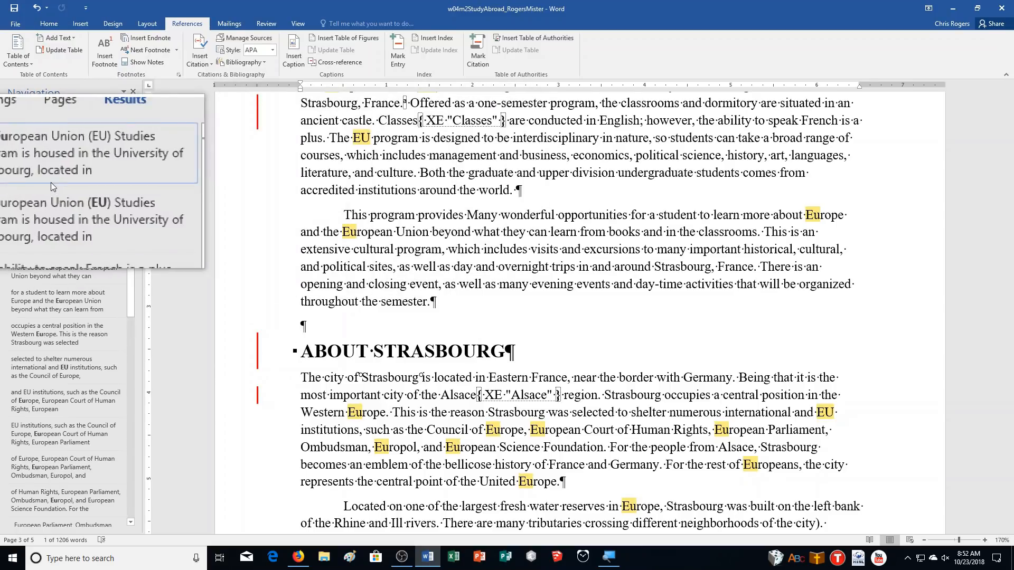
{"action": "left_click", "coordinate": [51, 175]}
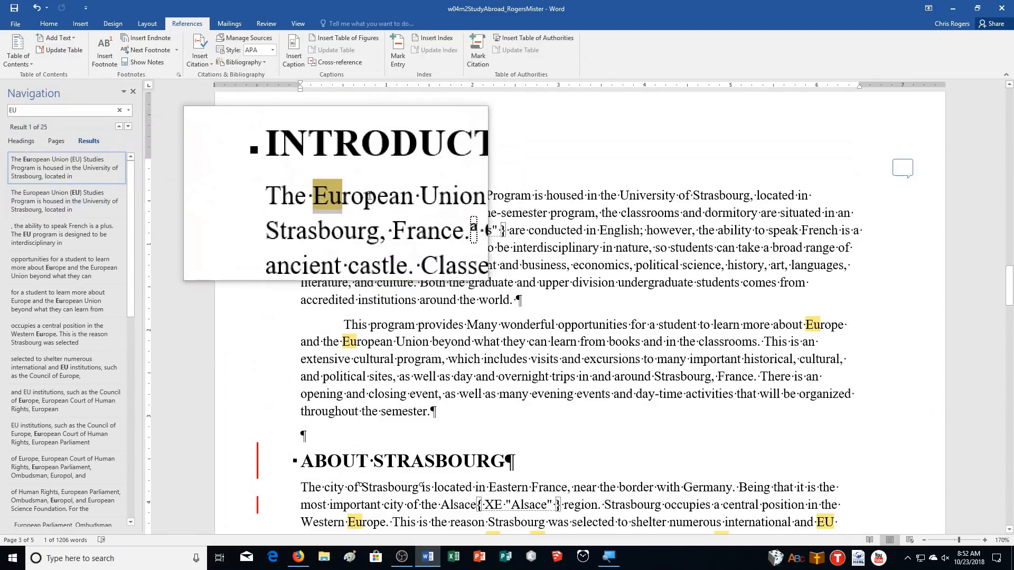
{"action": "left_click_drag", "start_coordinate": [436, 196], "coordinate": [420, 194]}
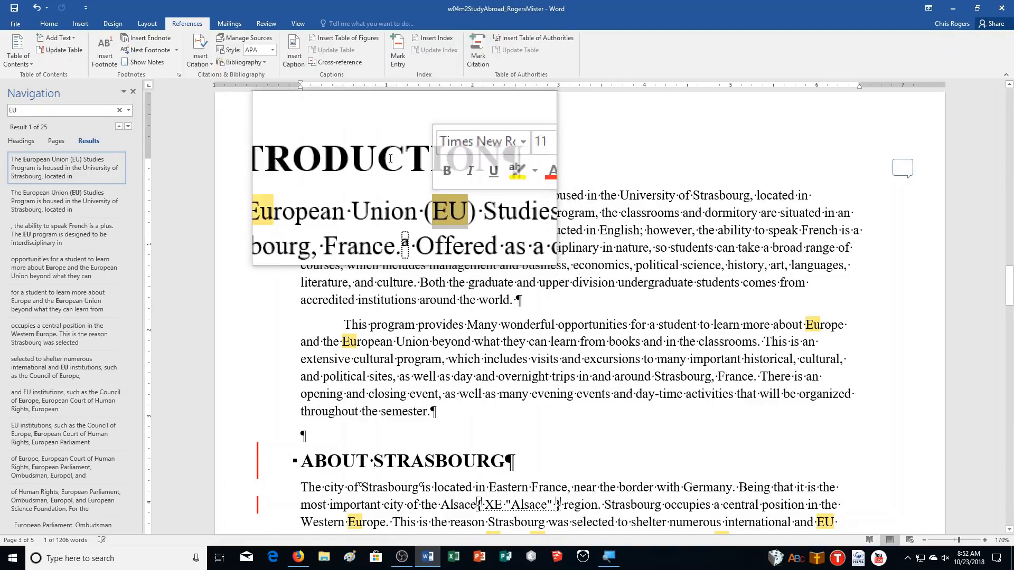
{"action": "left_click", "coordinate": [391, 62]}
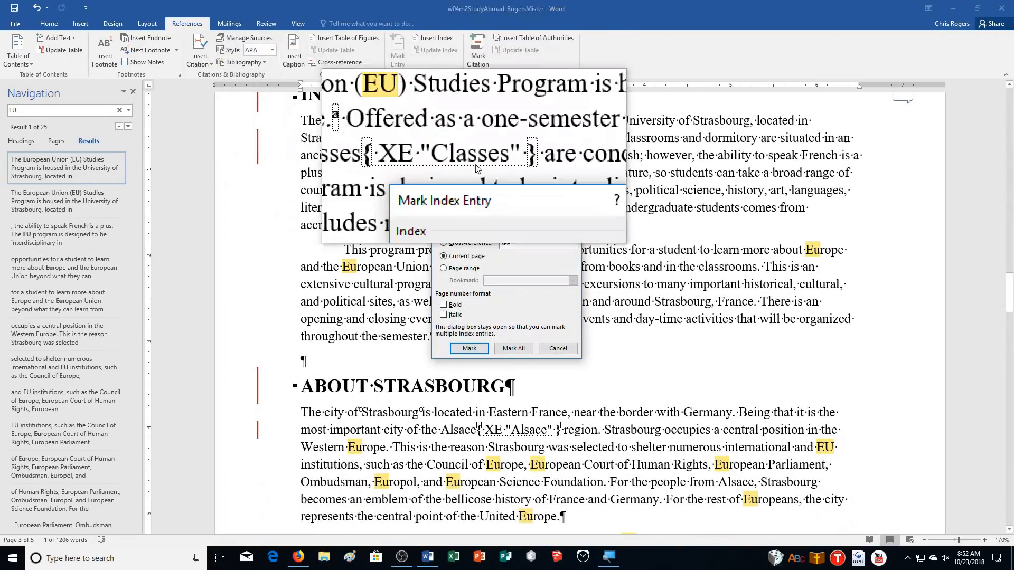
{"action": "left_click", "coordinate": [513, 349]}
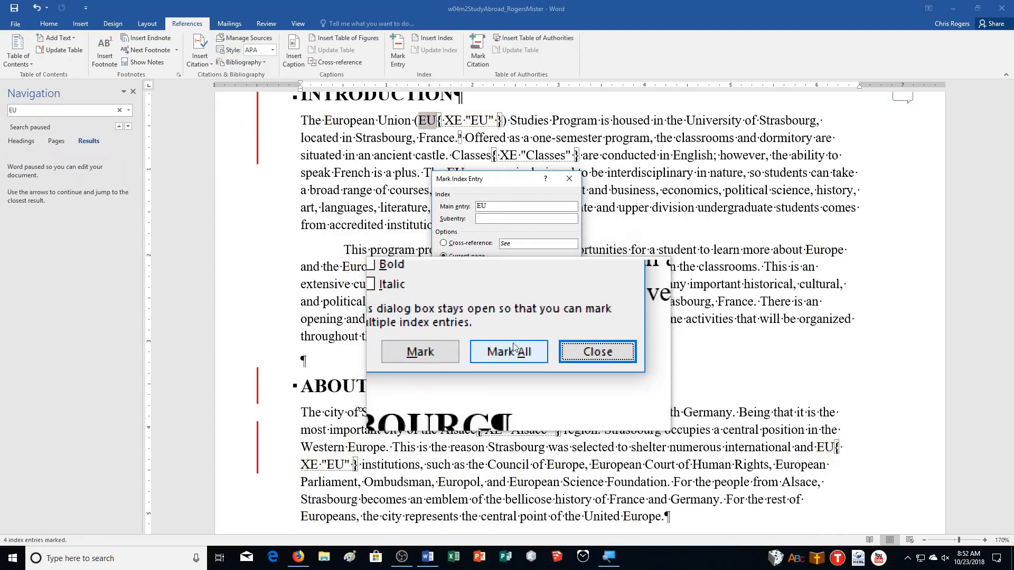
{"action": "left_click", "coordinate": [549, 344]}
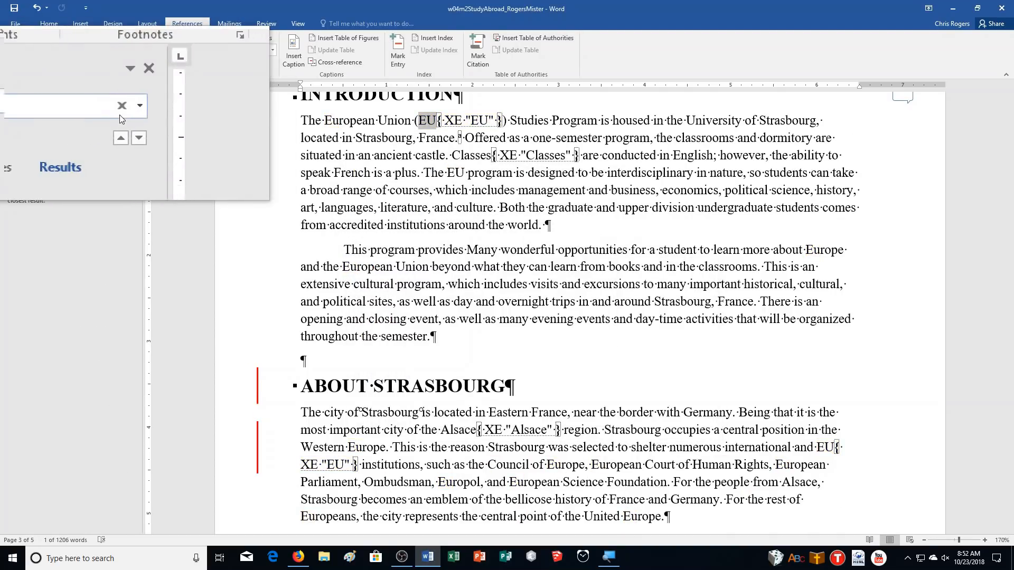
- Search for "France" and mark all its occurrences as index entries
{"action": "left_click", "coordinate": [90, 110]}
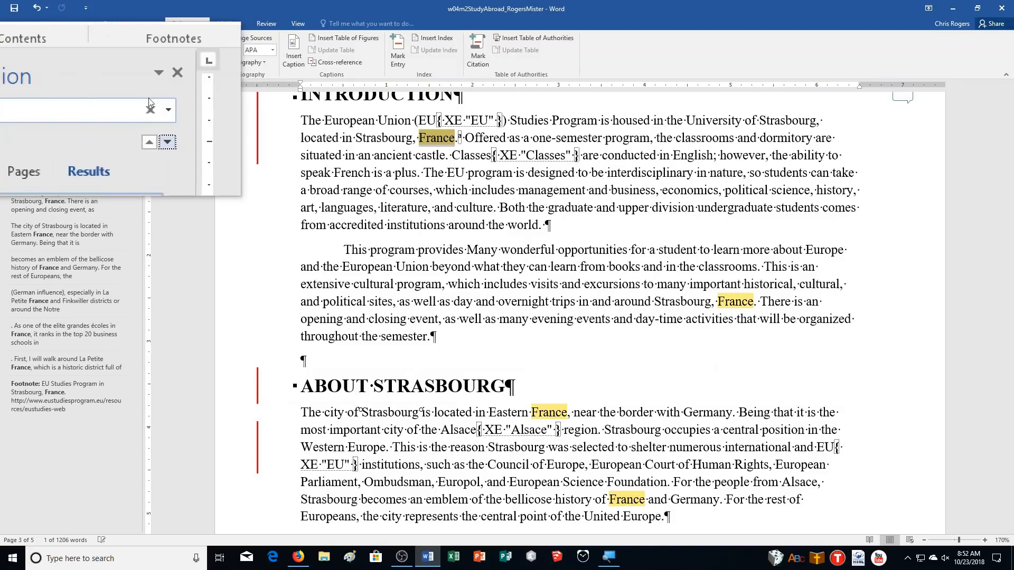
{"action": "left_click", "coordinate": [449, 139]}
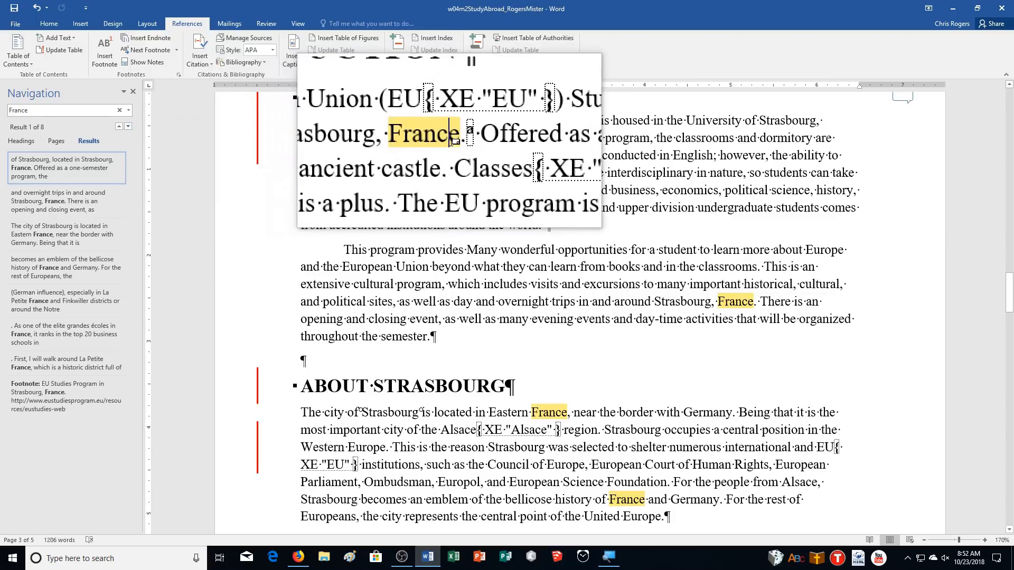
{"action": "left_click_drag", "start_coordinate": [455, 140], "coordinate": [415, 139]}
{"action": "left_click", "coordinate": [394, 58]}
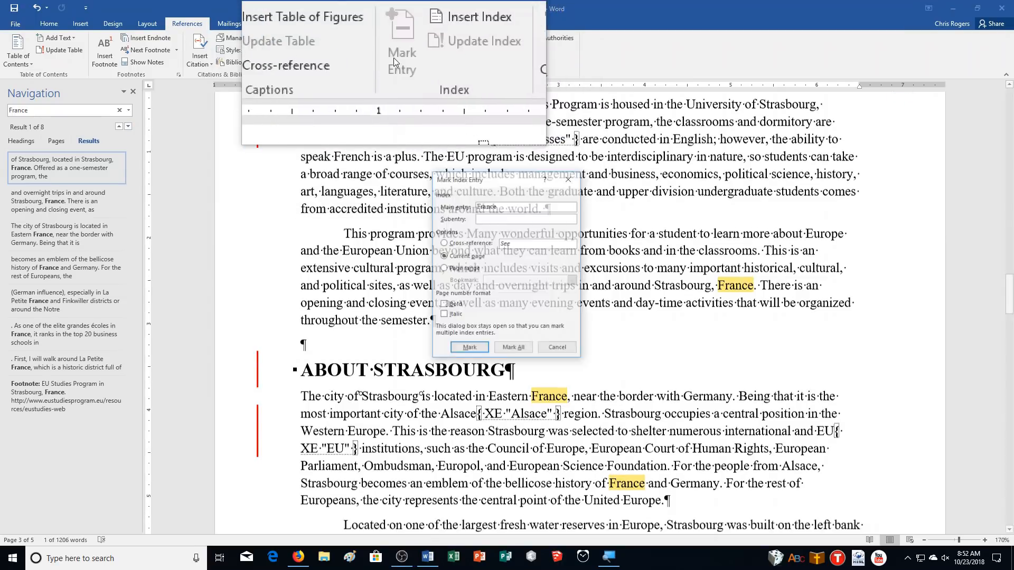
{"action": "left_click", "coordinate": [515, 364]}
{"action": "left_click", "coordinate": [600, 359]}
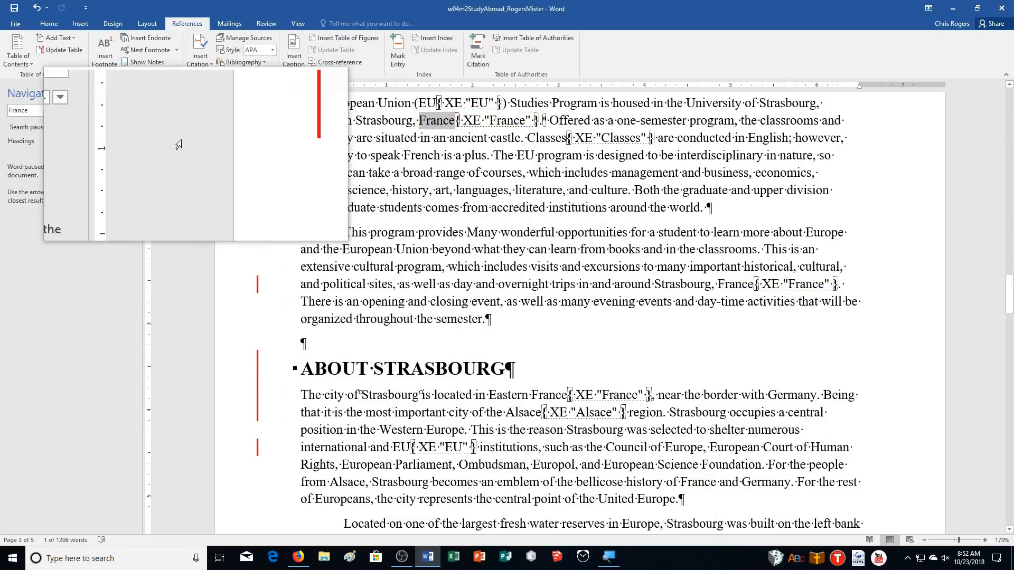
- Search for "grand" and mark all occurrences of "Grand Île" as index entries
{"action": "left_click", "coordinate": [118, 109]}
{"action": "left_click", "coordinate": [67, 108]}
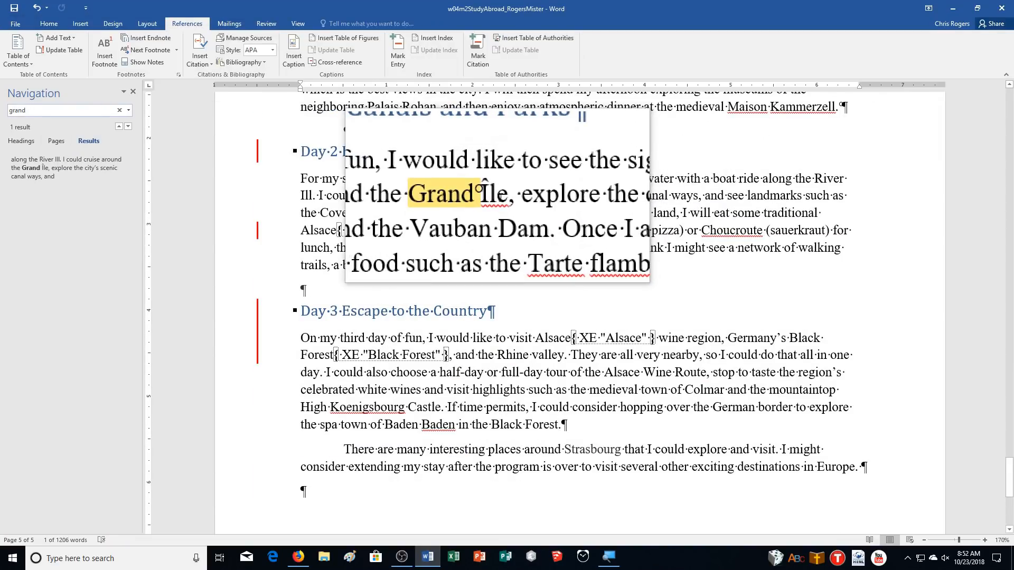
{"action": "left_click_drag", "start_coordinate": [503, 196], "coordinate": [468, 197]}
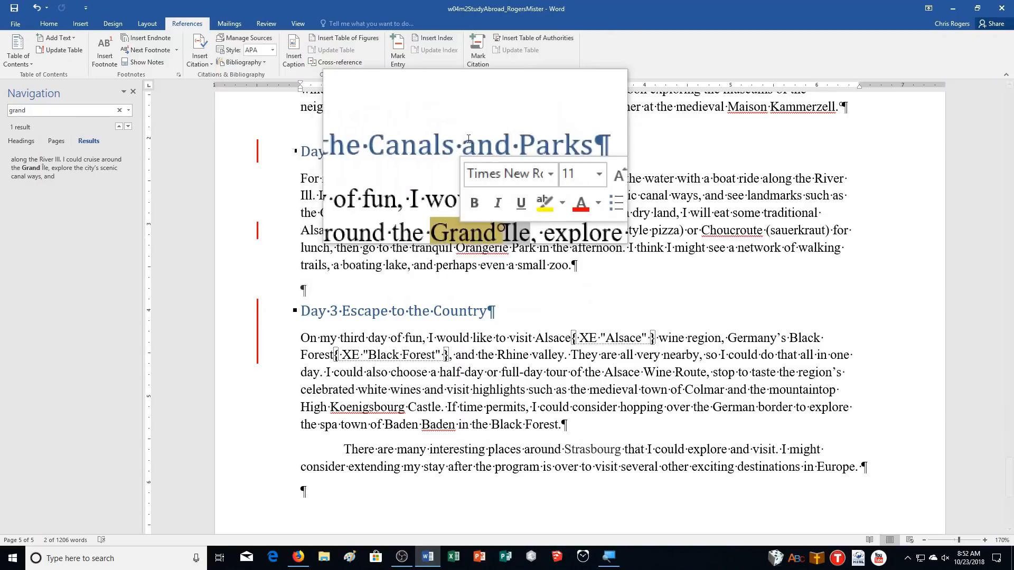
{"action": "left_click", "coordinate": [397, 48]}
{"action": "left_click", "coordinate": [515, 350]}
{"action": "left_click", "coordinate": [558, 351]}
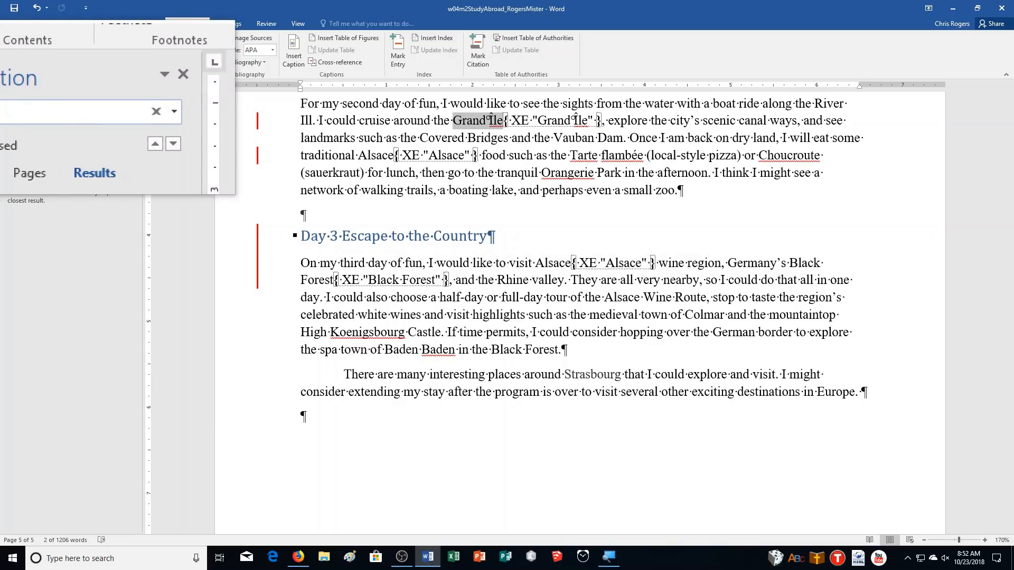
- Search for "rhine" and mark all occurrences of "Rhine valley" as index entries, using the phrase in the Day 3 paragraph
{"action": "left_click", "coordinate": [84, 109]}
{"action": "type", "text": "rhine"}
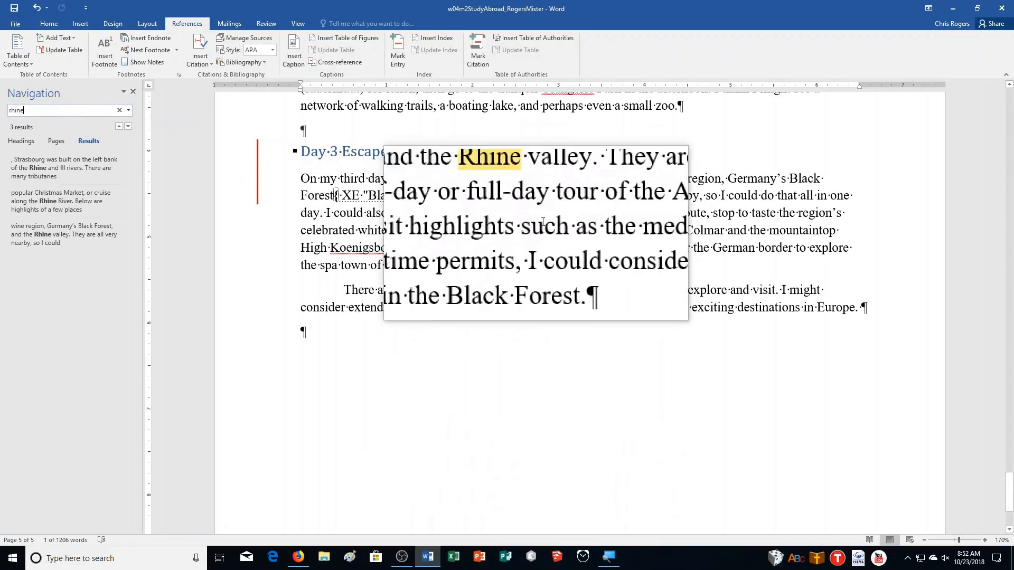
{"action": "left_click", "coordinate": [66, 167]}
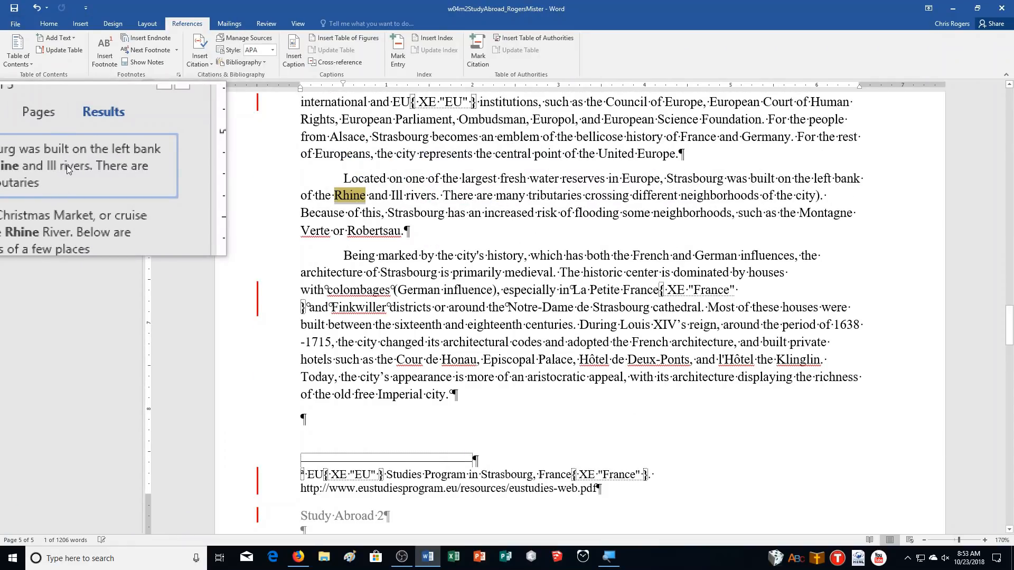
{"action": "left_click", "coordinate": [65, 203]}
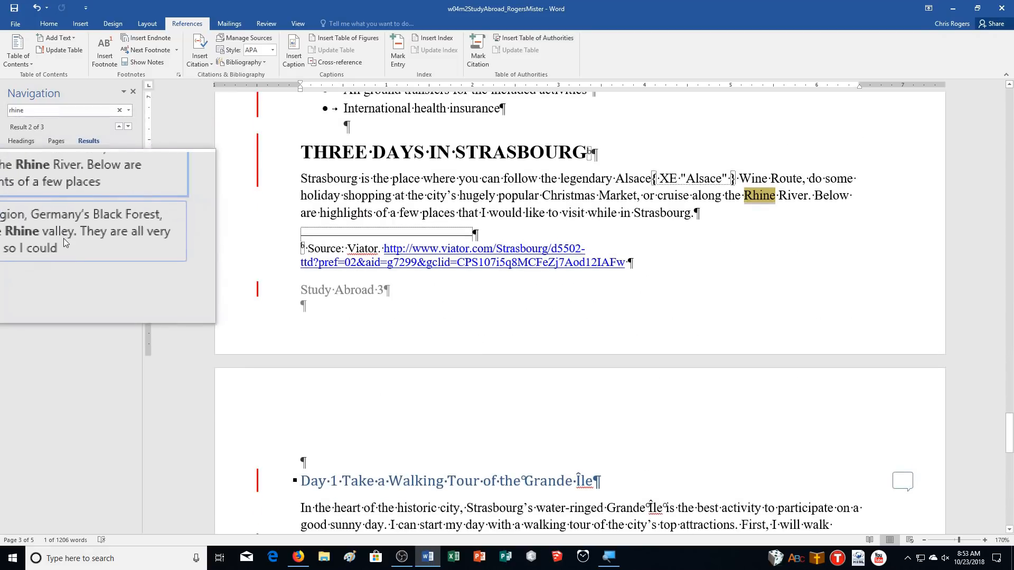
{"action": "left_click", "coordinate": [63, 239]}
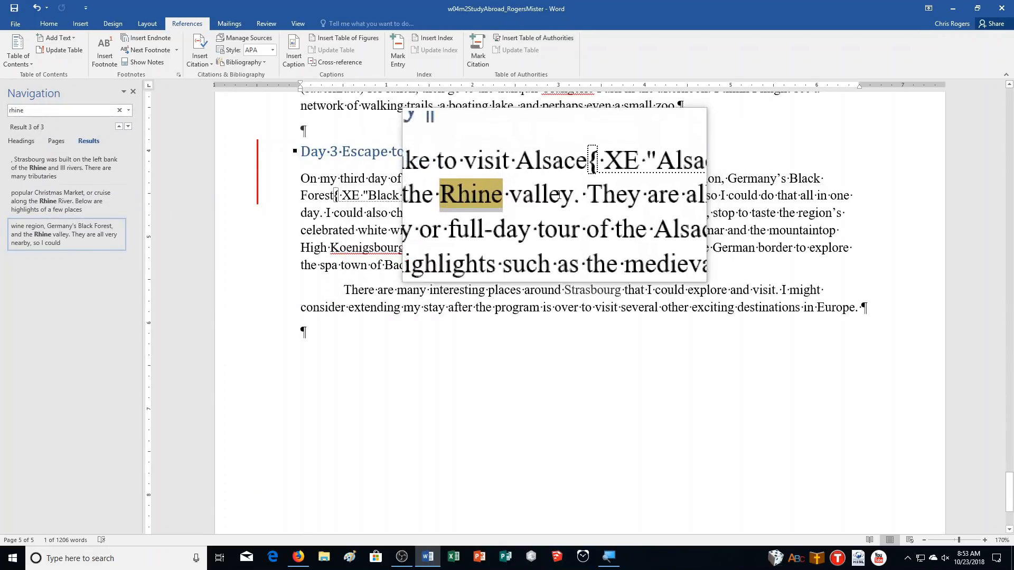
{"action": "left_click_drag", "start_coordinate": [564, 196], "coordinate": [497, 198]}
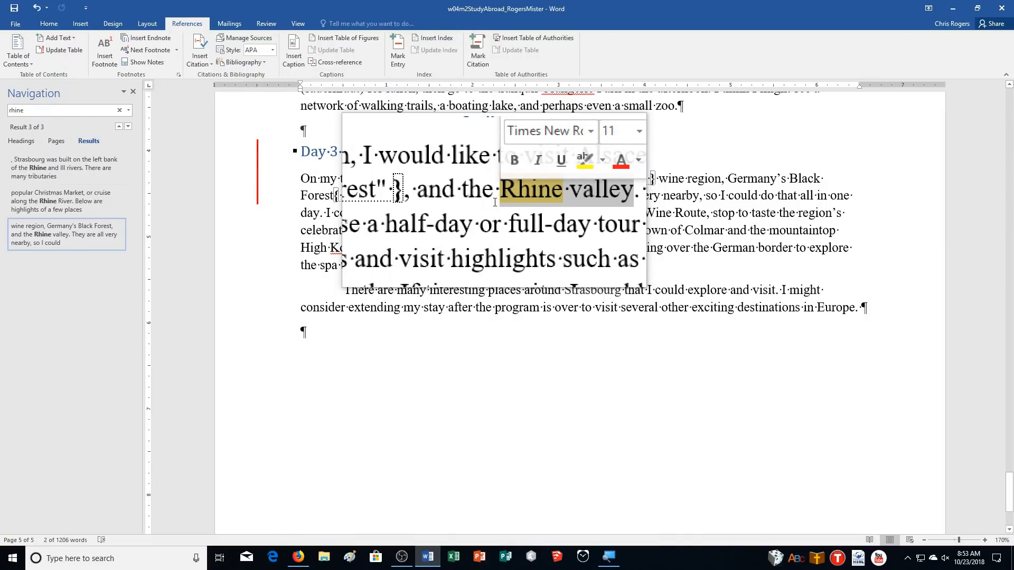
{"action": "left_click", "coordinate": [404, 47]}
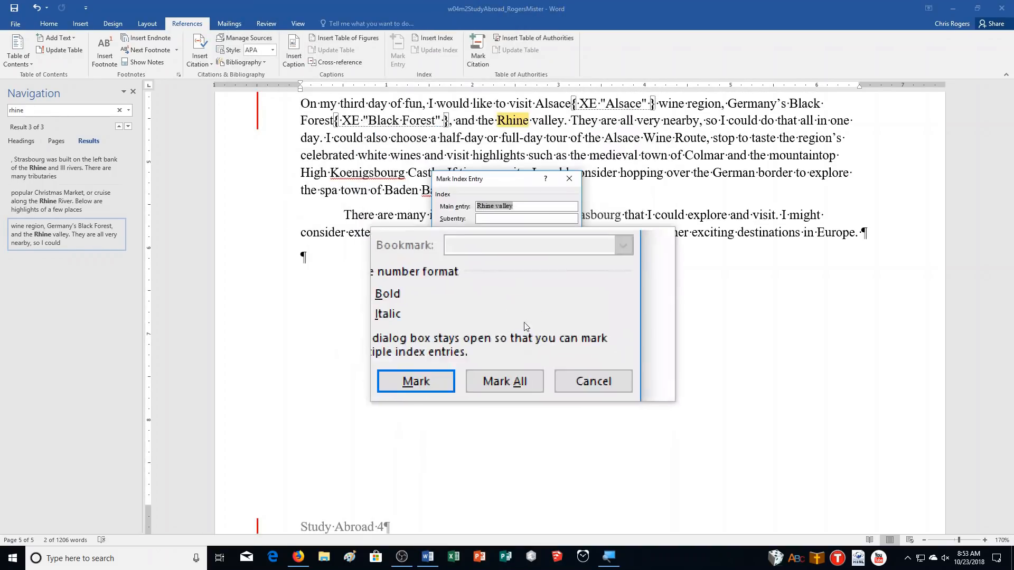
{"action": "left_click", "coordinate": [512, 344]}
{"action": "left_click", "coordinate": [554, 348]}
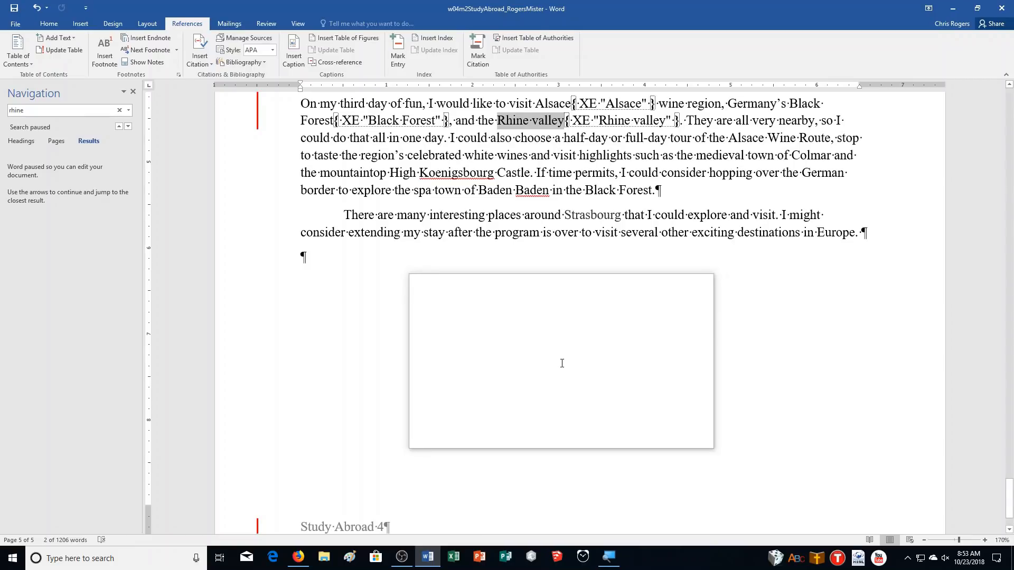
- Search for "Strasbourg" and select its first occurrence in the paragraph under INTRODUCTION
{"action": "left_click", "coordinate": [120, 110]}
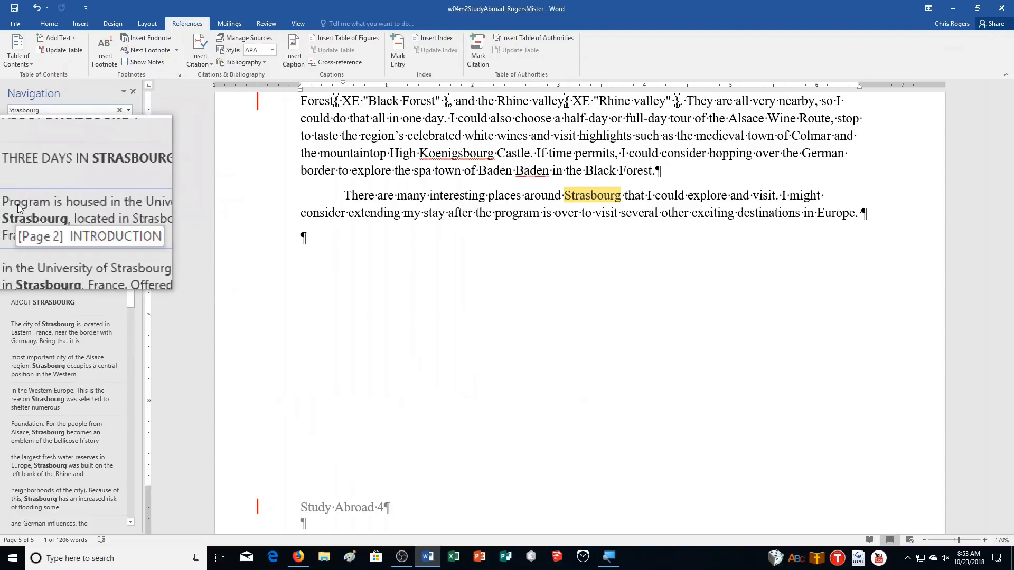
{"action": "left_click", "coordinate": [19, 206]}
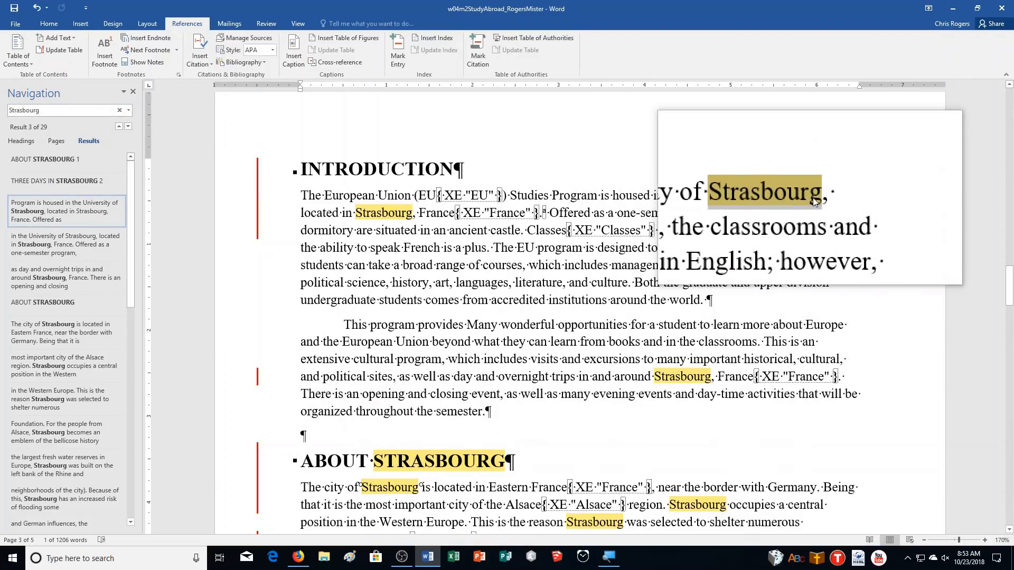
{"action": "left_click_drag", "start_coordinate": [817, 197], "coordinate": [759, 196]}
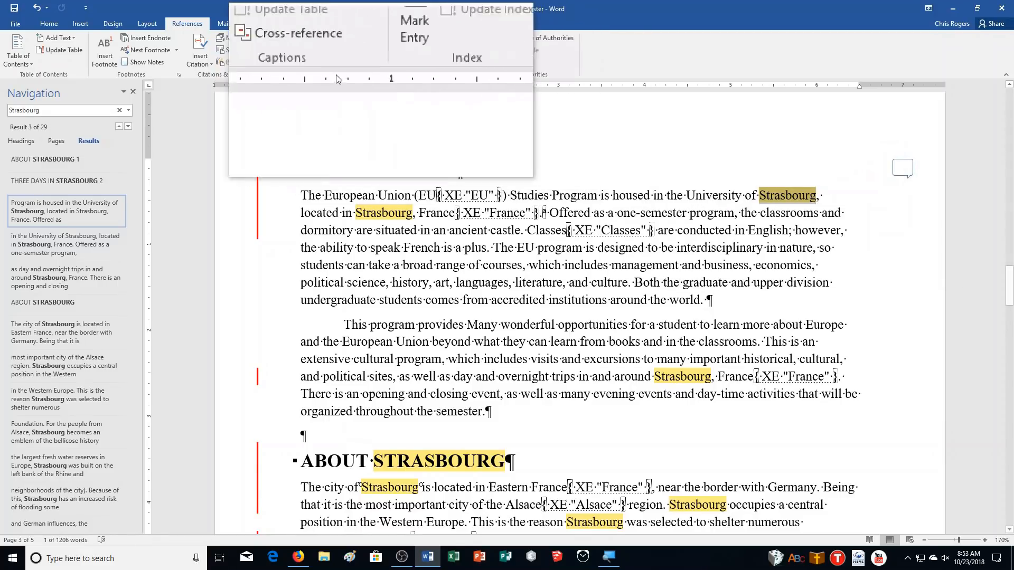
{"action": "left_click", "coordinate": [338, 63]}
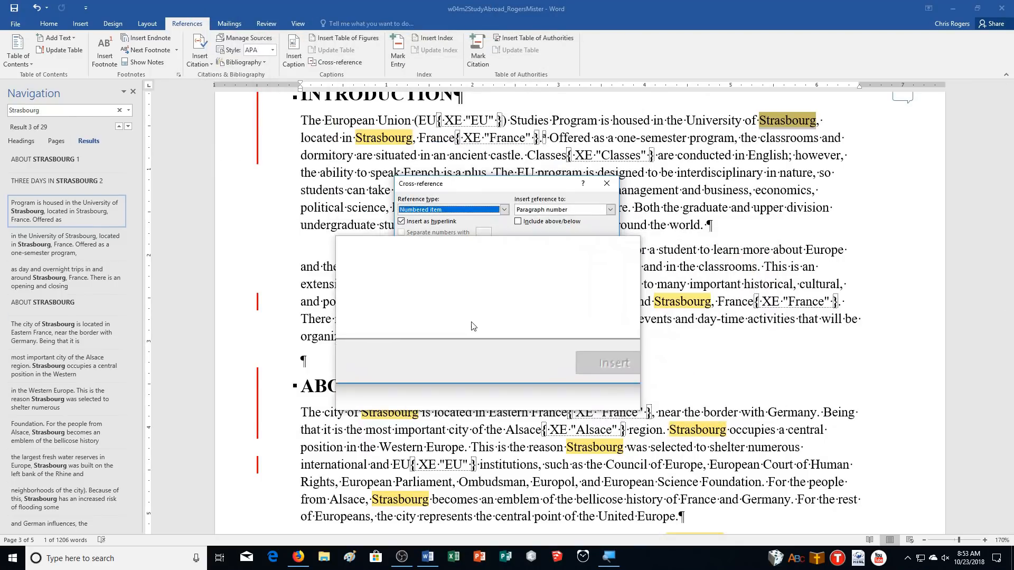
{"action": "left_click", "coordinate": [471, 211]}
{"action": "left_click", "coordinate": [469, 211]}
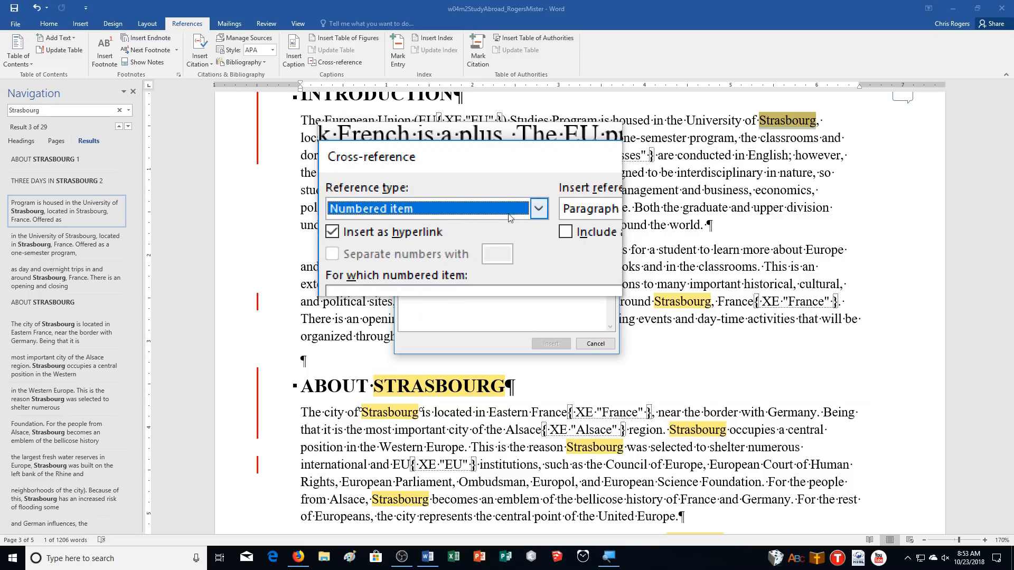
{"action": "left_click", "coordinate": [544, 210]}
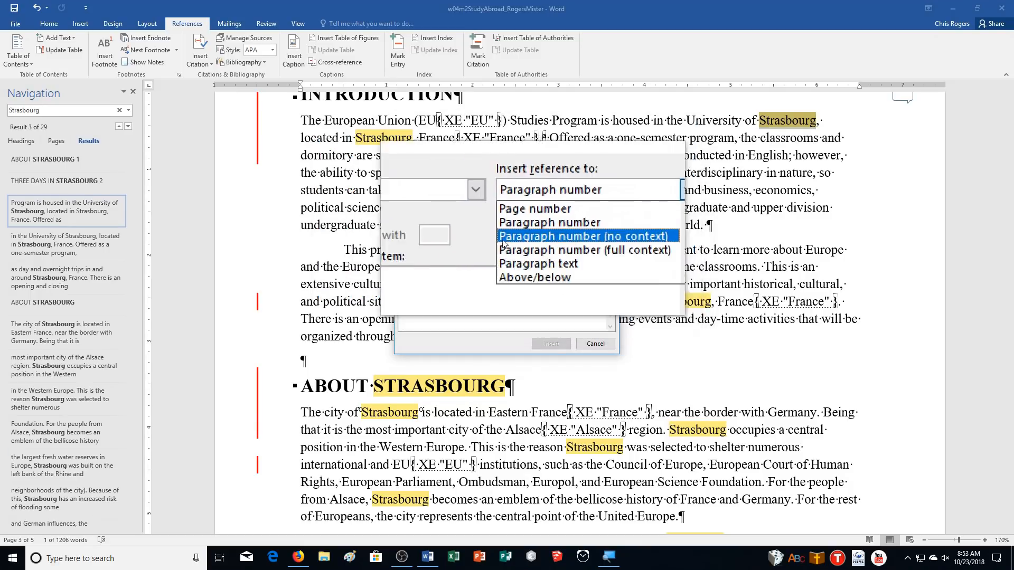
{"action": "left_click", "coordinate": [515, 277]}
{"action": "left_click", "coordinate": [586, 341]}
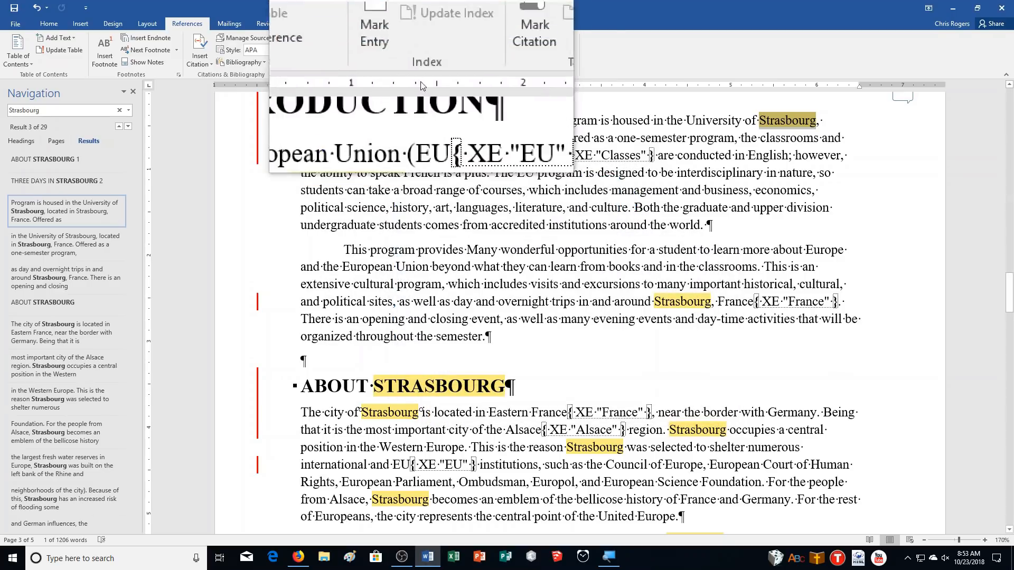
- Mark the selected "Strasbourg" as an index entry with the cross-reference "See France"
{"action": "left_click", "coordinate": [399, 56]}
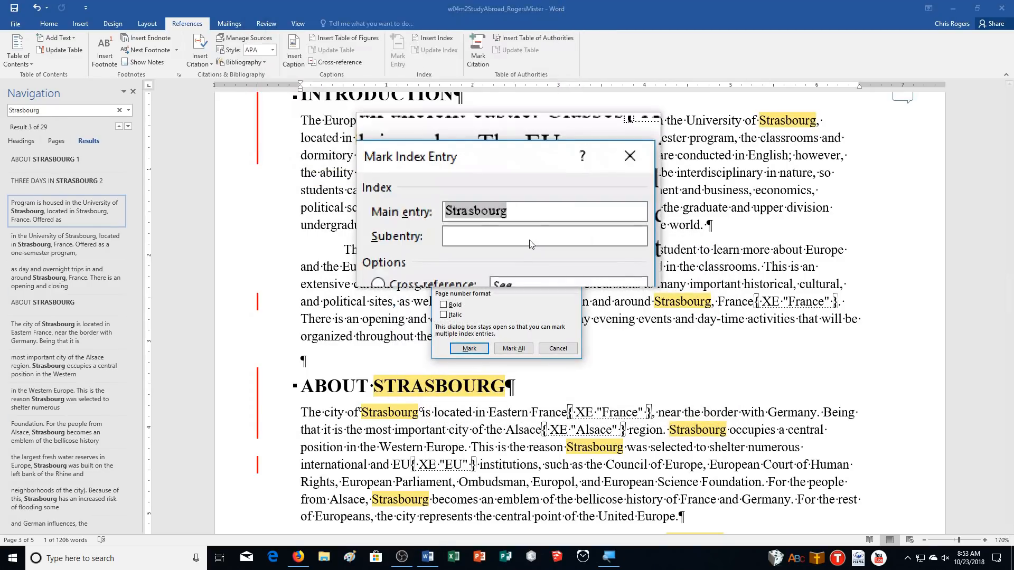
{"action": "left_click", "coordinate": [520, 244]}
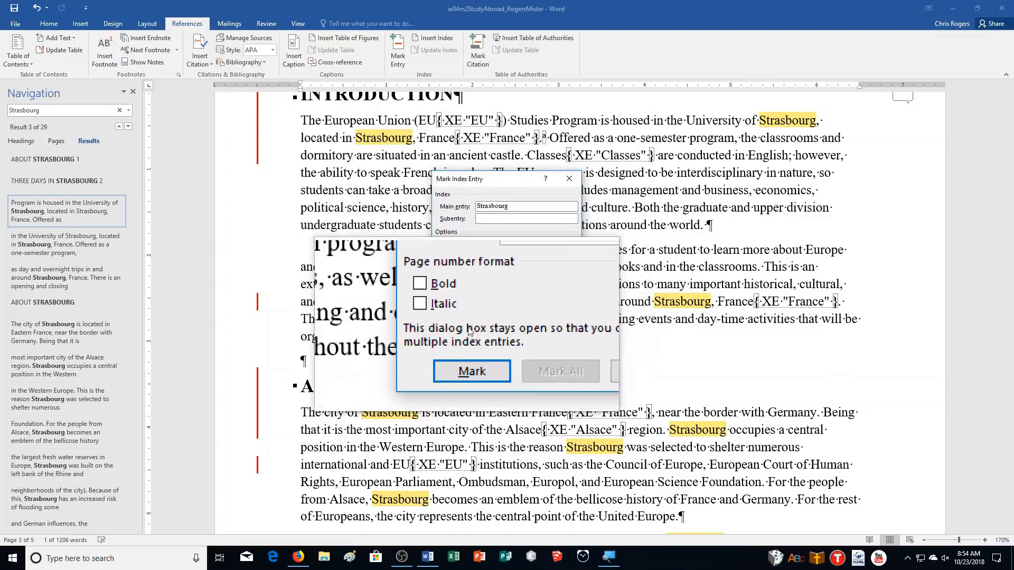
{"action": "left_click", "coordinate": [461, 350]}
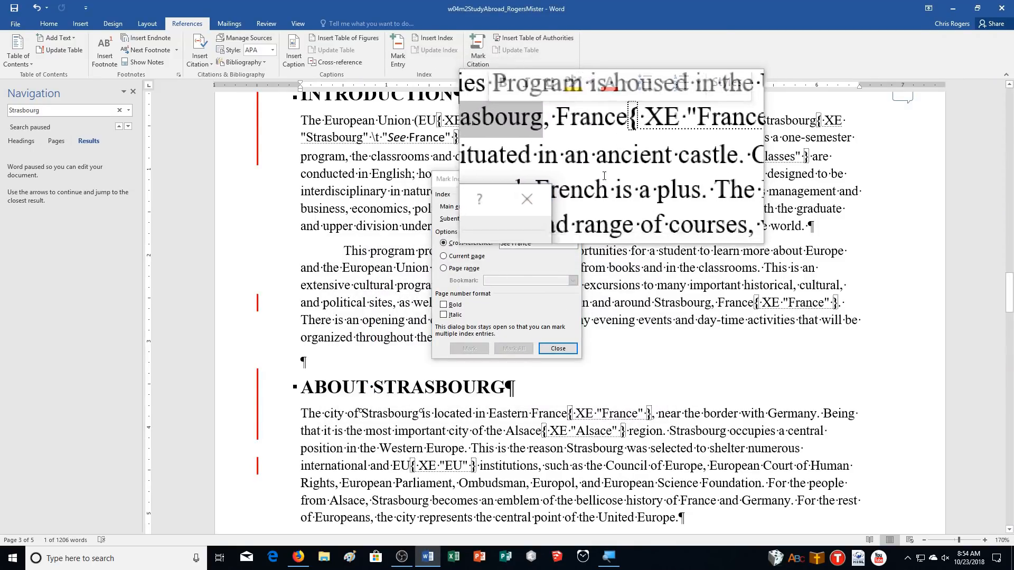
{"action": "left_click", "coordinate": [552, 352]}
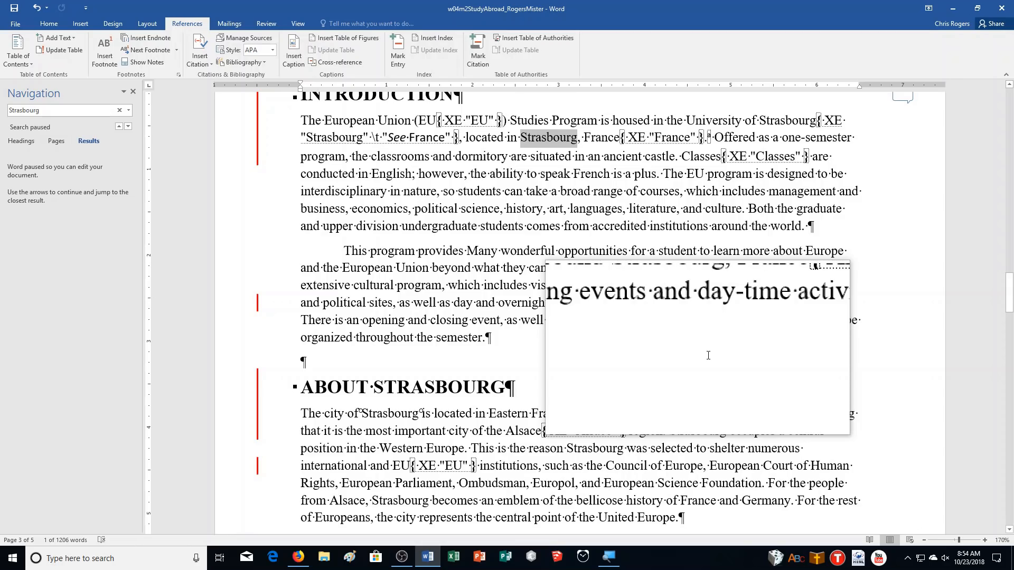
- Insert a page break at the end of the document, after the Day 3 section
{"action": "scroll", "coordinate": [674, 462], "scroll_direction": "down", "scroll_amount": 15}
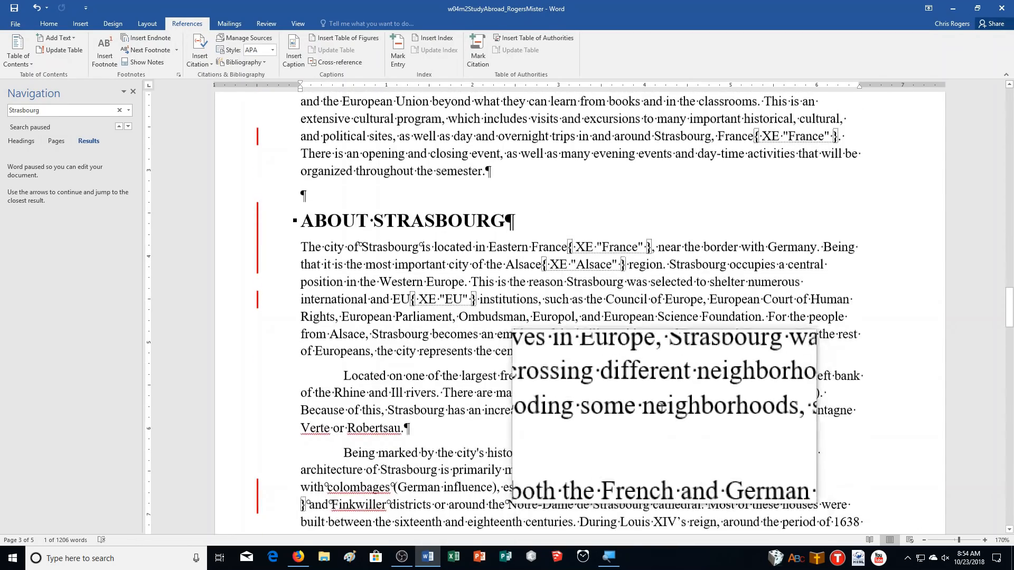
{"action": "scroll", "coordinate": [708, 341], "scroll_direction": "down", "scroll_amount": 18}
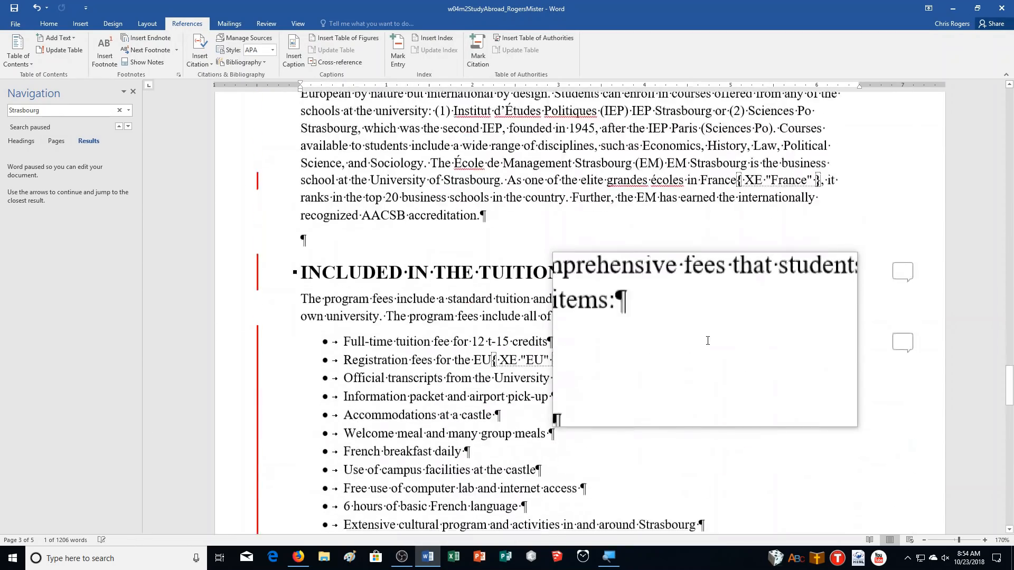
{"action": "scroll", "coordinate": [707, 341], "scroll_direction": "down", "scroll_amount": 15}
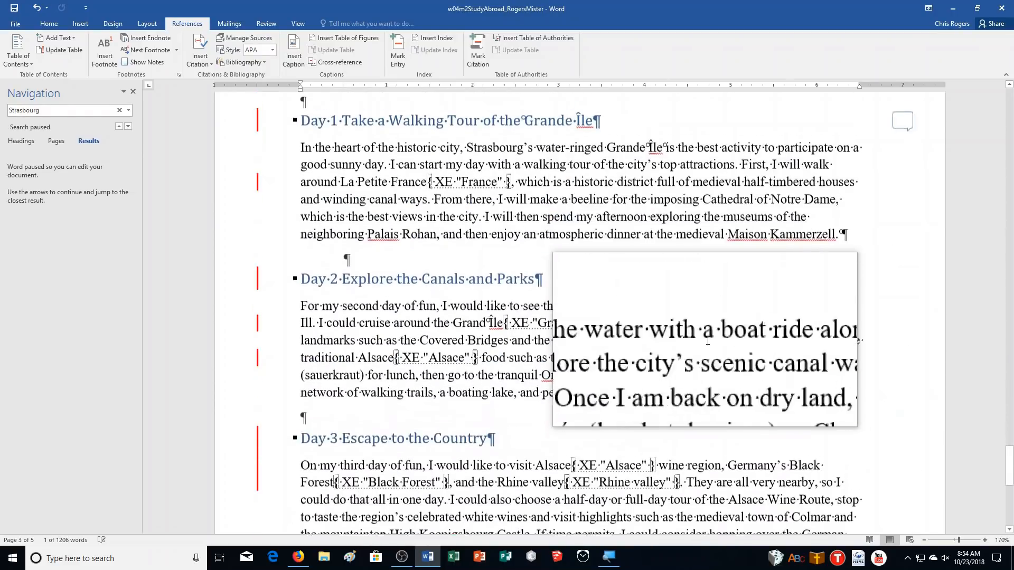
{"action": "scroll", "coordinate": [707, 340], "scroll_direction": "down", "scroll_amount": 4}
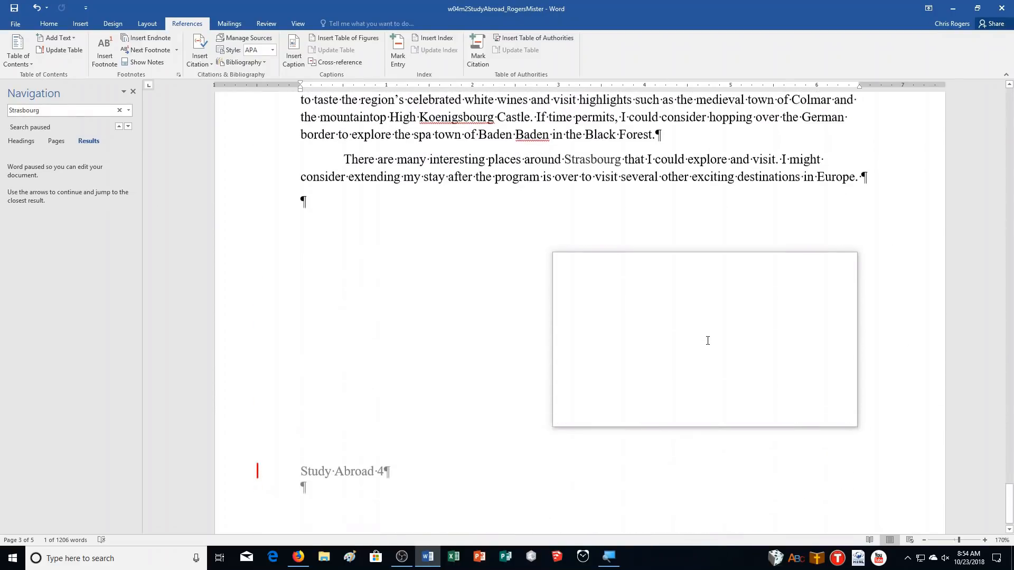
{"action": "left_click", "coordinate": [659, 373]}
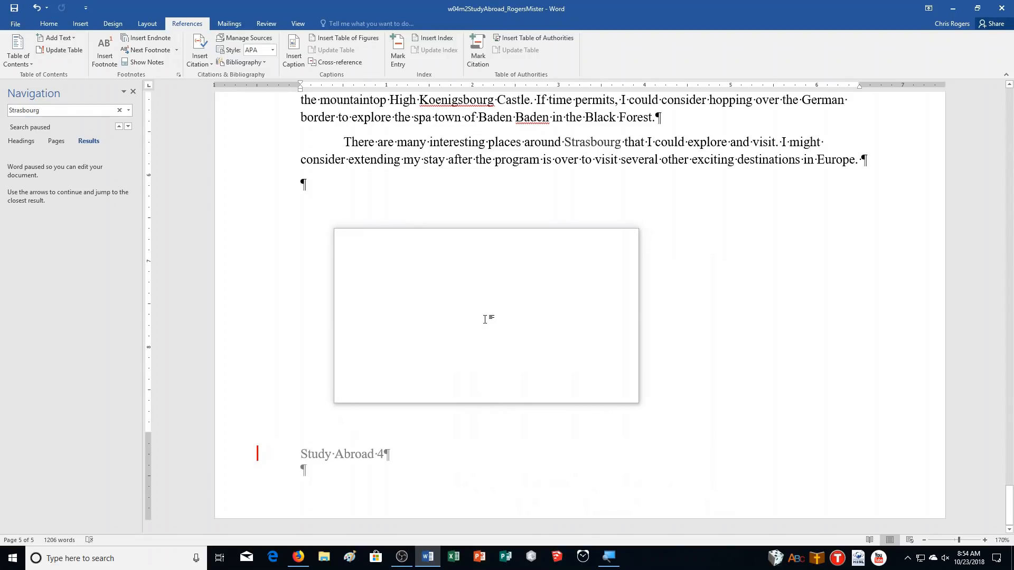
{"action": "left_click", "coordinate": [75, 28]}
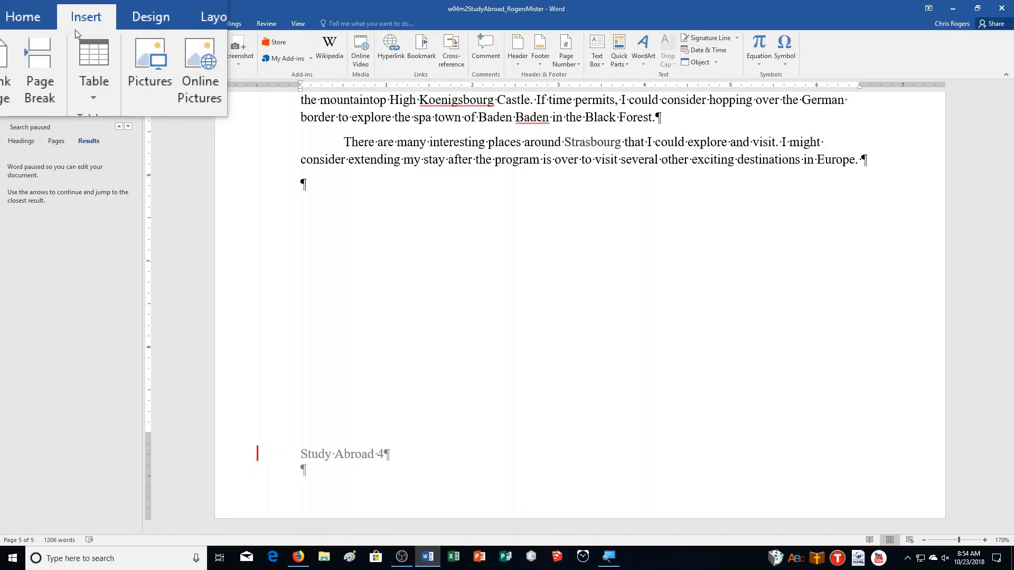
{"action": "left_click", "coordinate": [53, 53]}
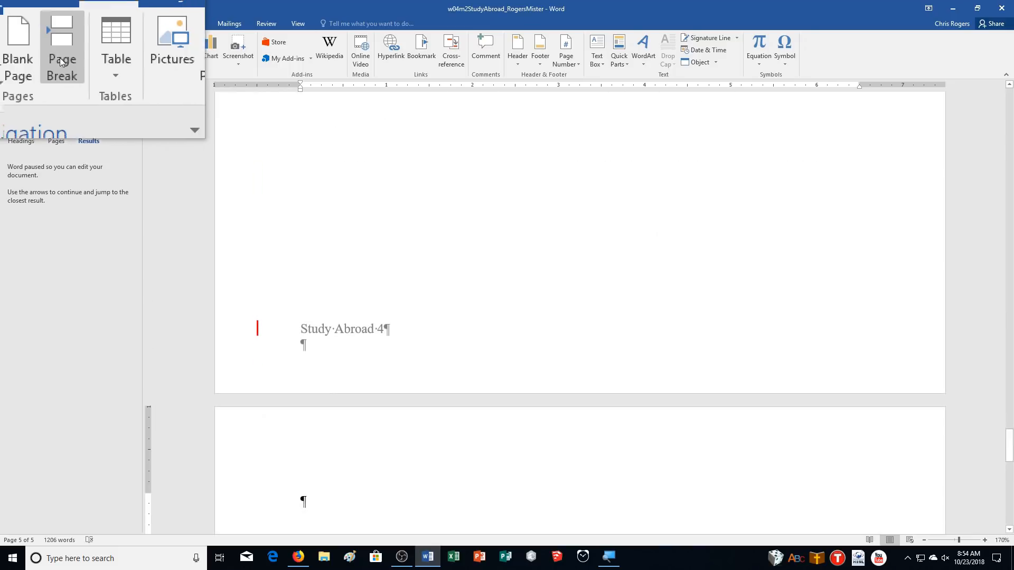
- Insert an index in the Classic format on the new last page and close the Navigation pane
{"action": "scroll", "coordinate": [476, 455], "scroll_direction": "down", "scroll_amount": 5}
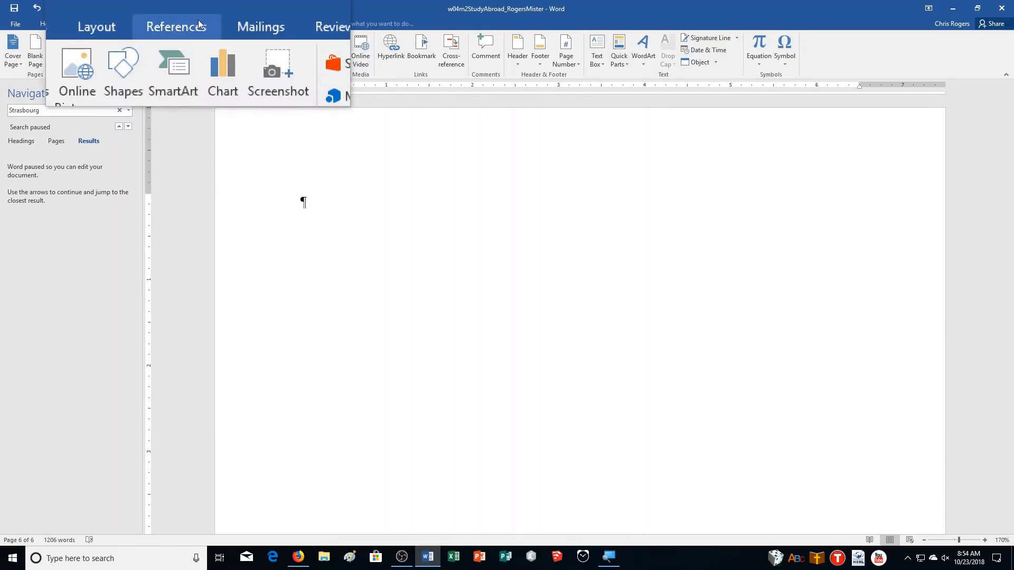
{"action": "left_click", "coordinate": [198, 20]}
{"action": "left_click", "coordinate": [426, 43]}
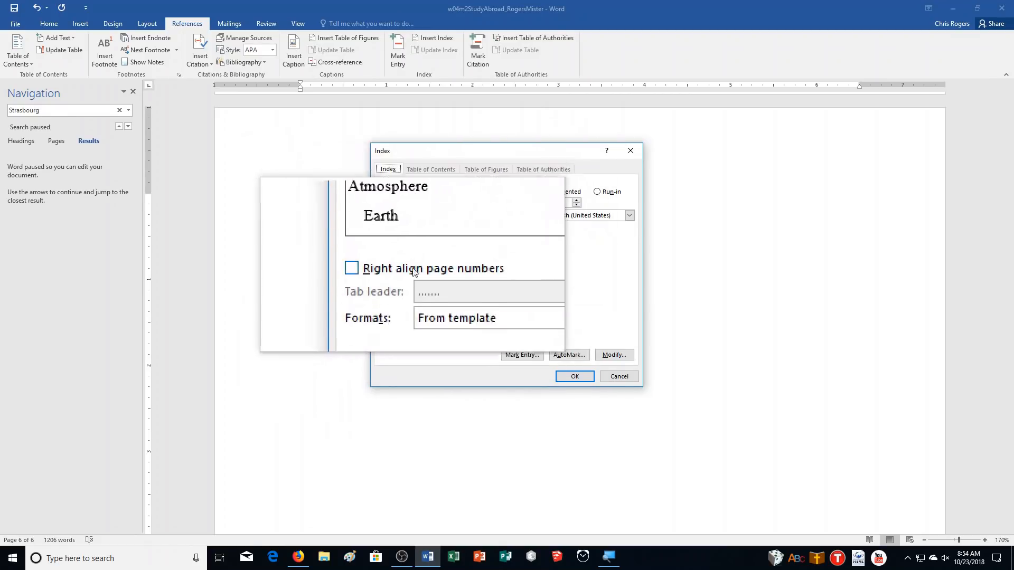
{"action": "left_click", "coordinate": [420, 294]}
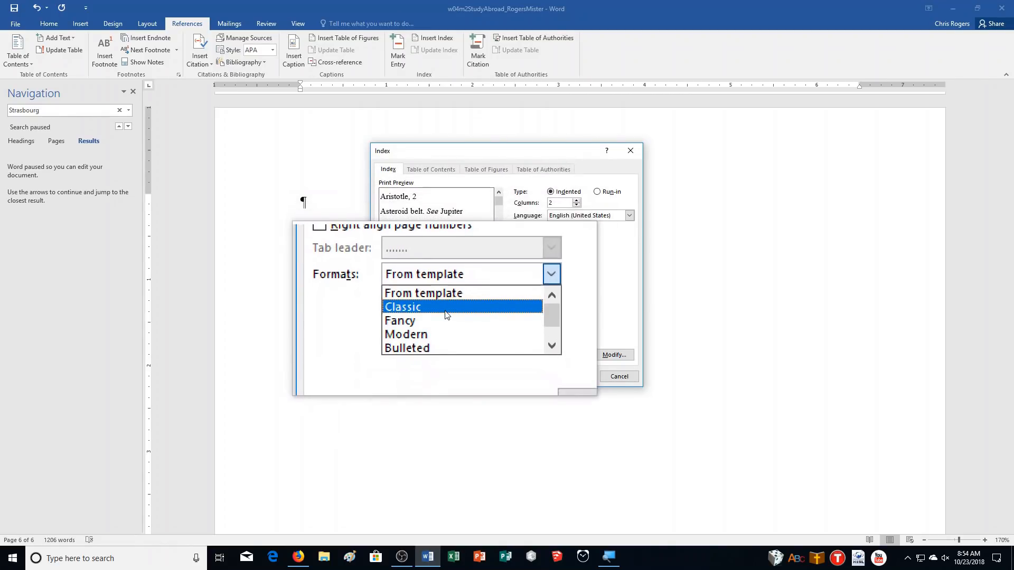
{"action": "left_click", "coordinate": [445, 308]}
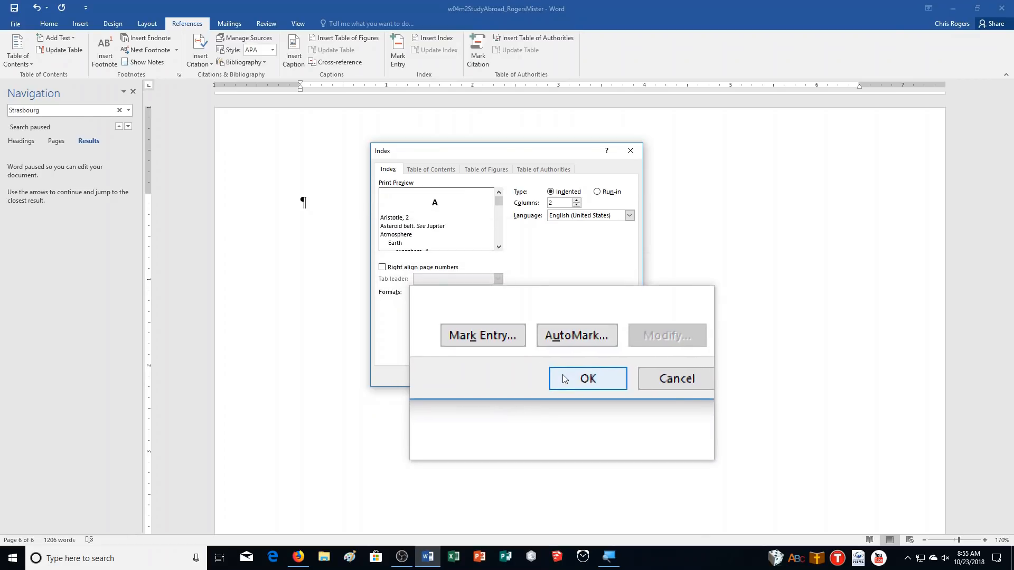
{"action": "left_click", "coordinate": [575, 376]}
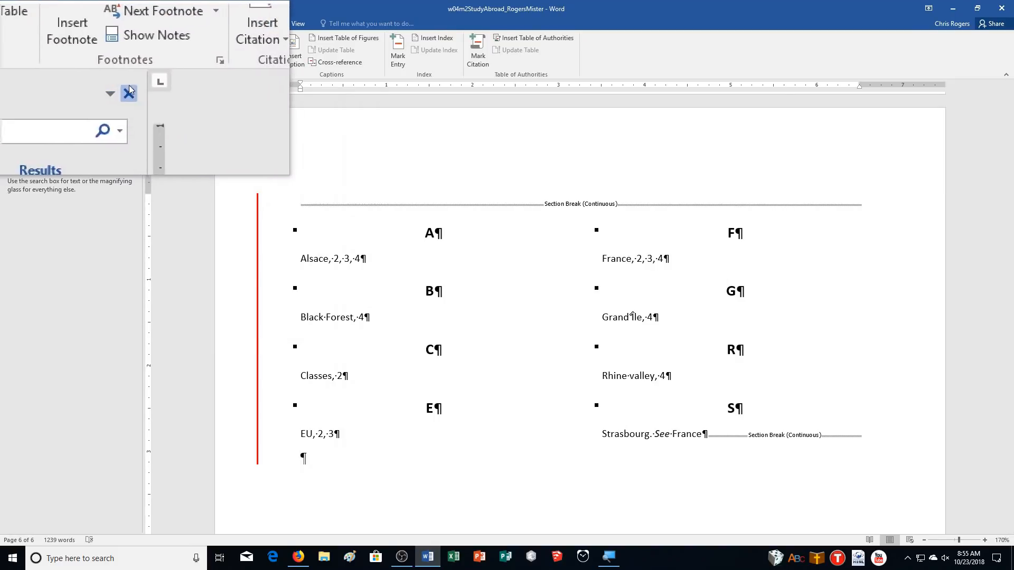
{"action": "left_click", "coordinate": [134, 91]}
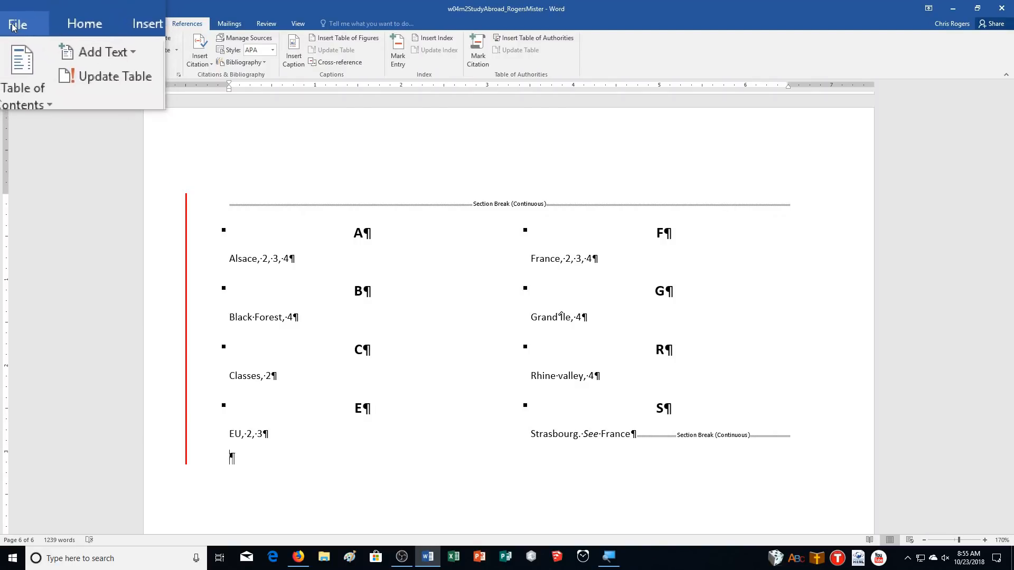
- Export the document as a PDF to the CA Demonstration folder, keeping the document's file name
{"action": "left_click", "coordinate": [14, 23]}
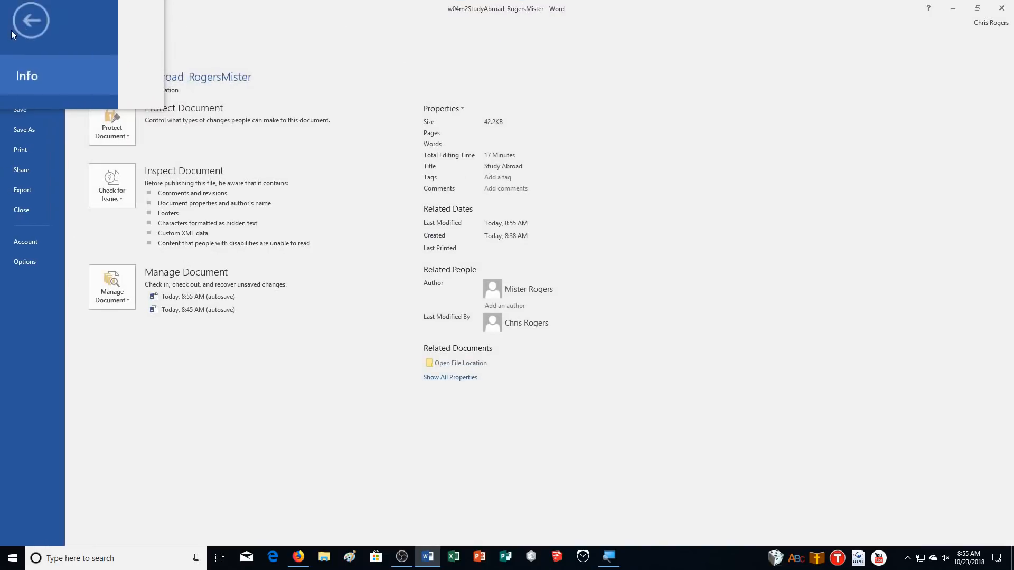
{"action": "left_click", "coordinate": [22, 190]}
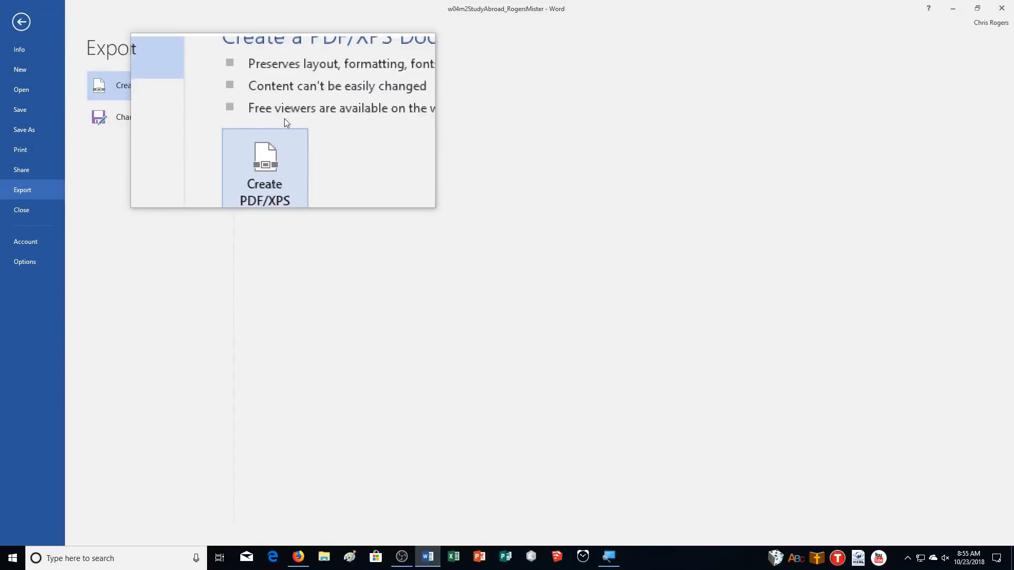
{"action": "left_click", "coordinate": [285, 155]}
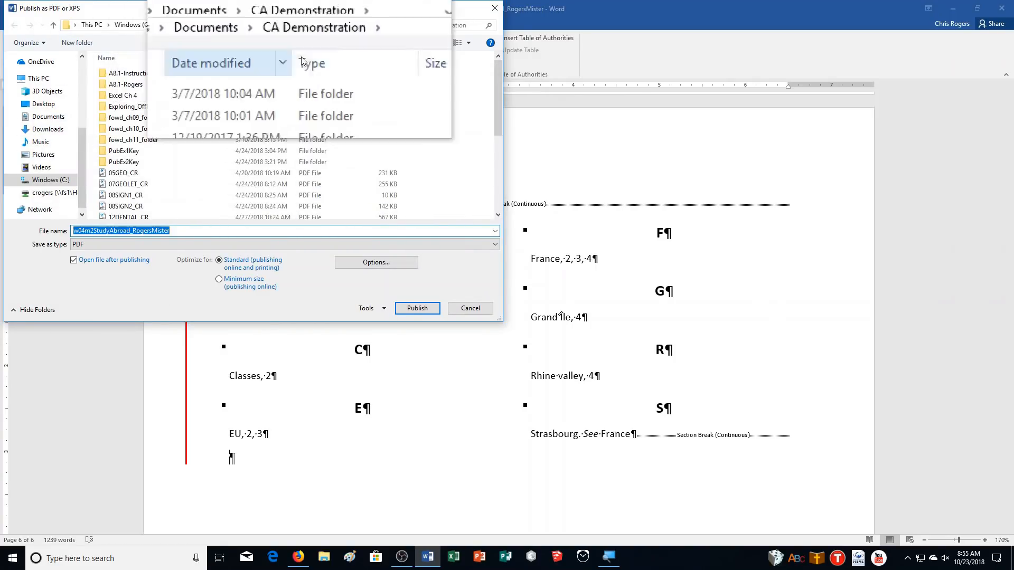
{"action": "left_click", "coordinate": [426, 318]}
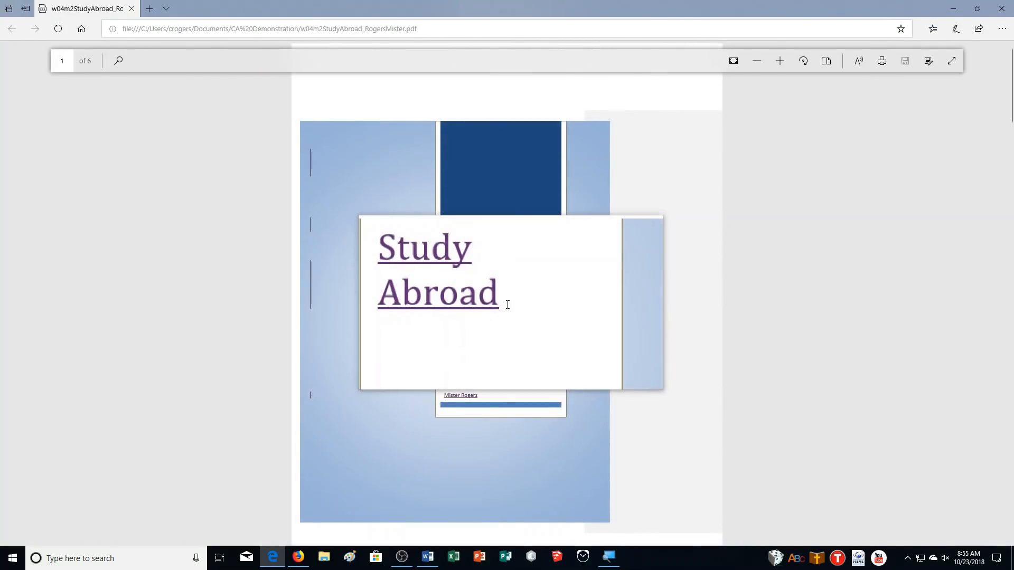
- Review the exported PDF from the cover page through to the index, and close it to return to the Word document
{"action": "scroll", "coordinate": [981, 214], "scroll_direction": "down", "scroll_amount": 8}
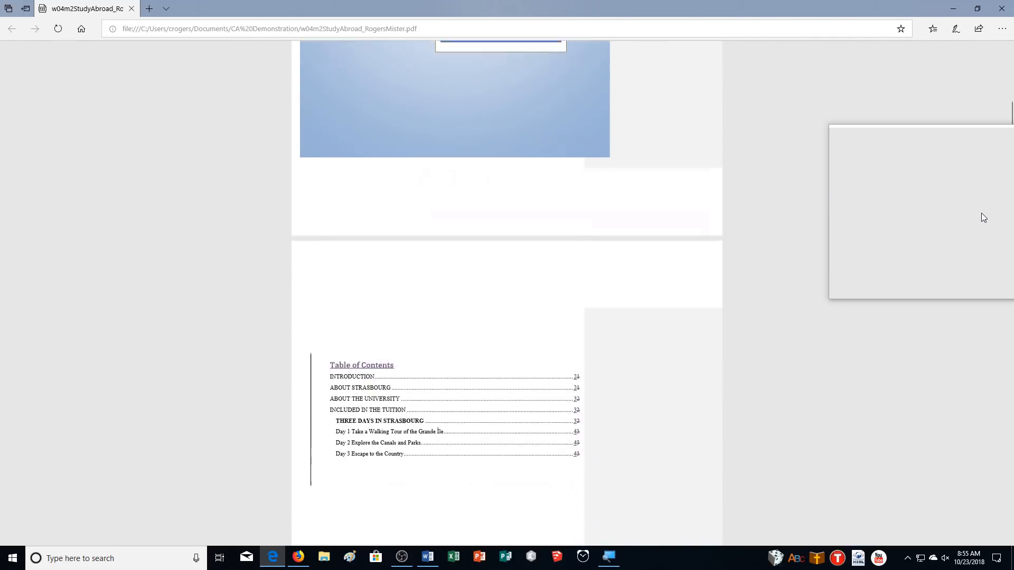
{"action": "scroll", "coordinate": [981, 213], "scroll_direction": "down", "scroll_amount": 8}
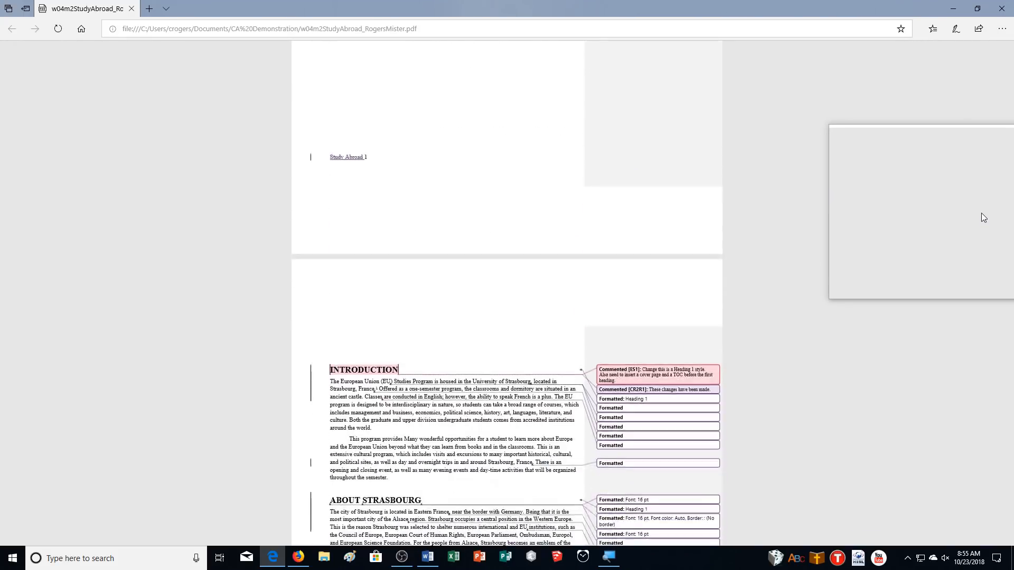
{"action": "scroll", "coordinate": [981, 214], "scroll_direction": "down", "scroll_amount": 8}
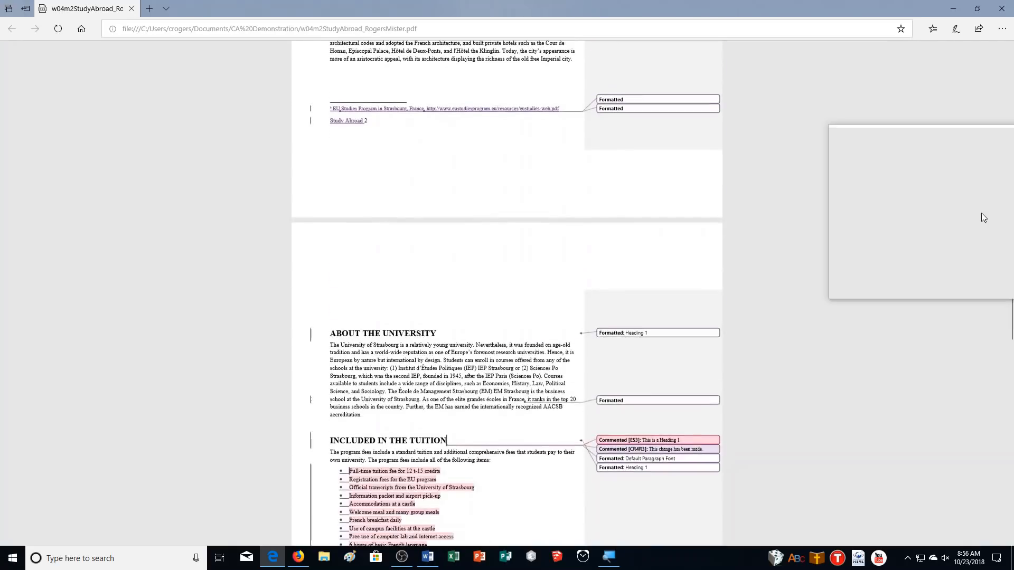
{"action": "scroll", "coordinate": [980, 213], "scroll_direction": "down", "scroll_amount": 10}
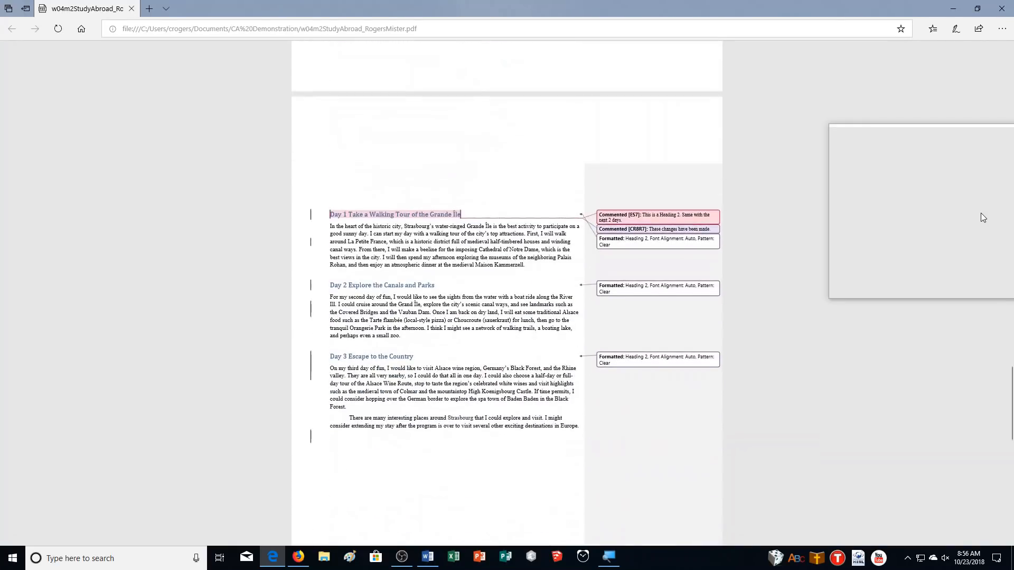
{"action": "scroll", "coordinate": [980, 213], "scroll_direction": "down", "scroll_amount": 5}
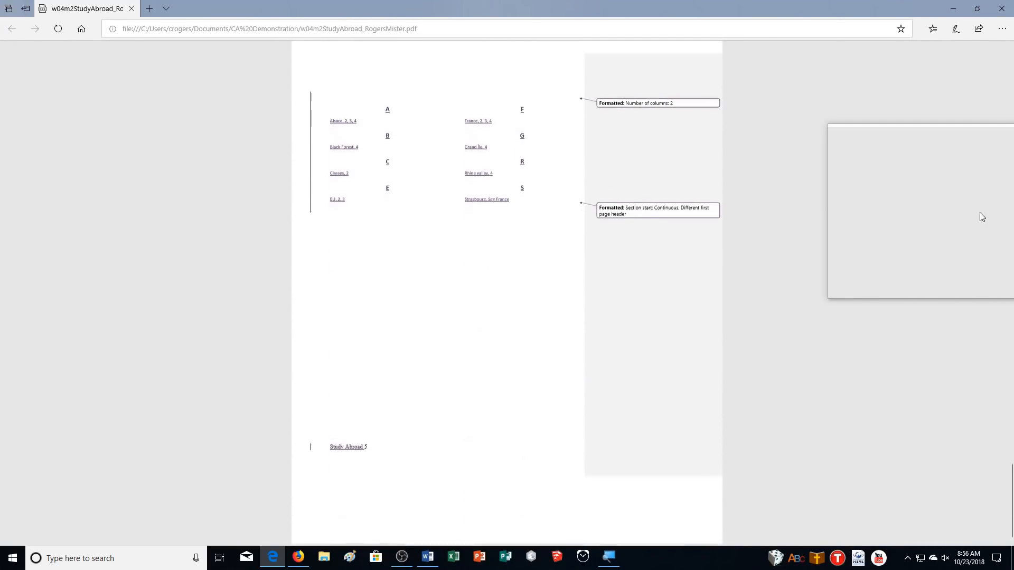
{"action": "scroll", "coordinate": [980, 212], "scroll_direction": "up", "scroll_amount": 3}
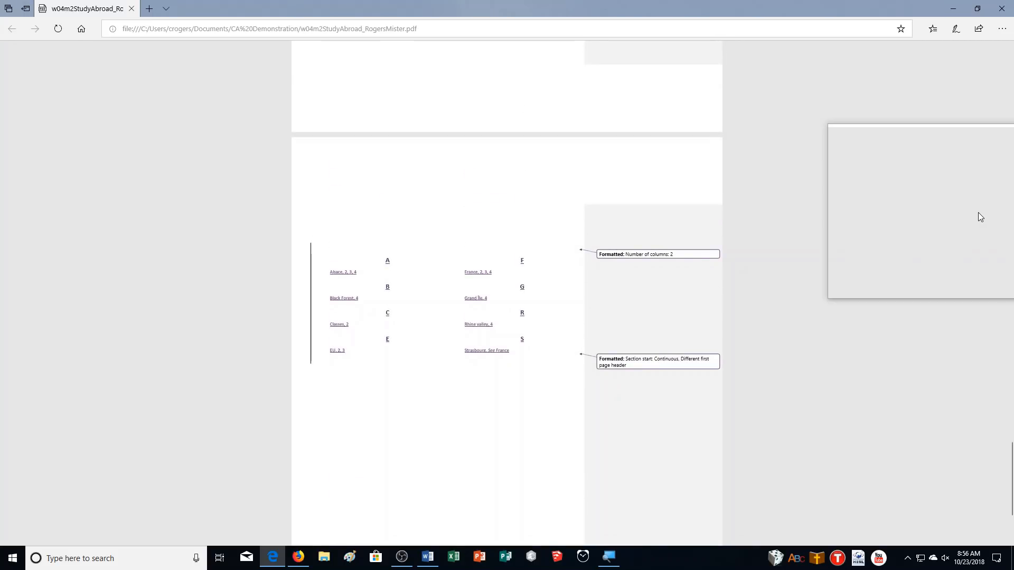
{"action": "left_click", "coordinate": [998, 6]}
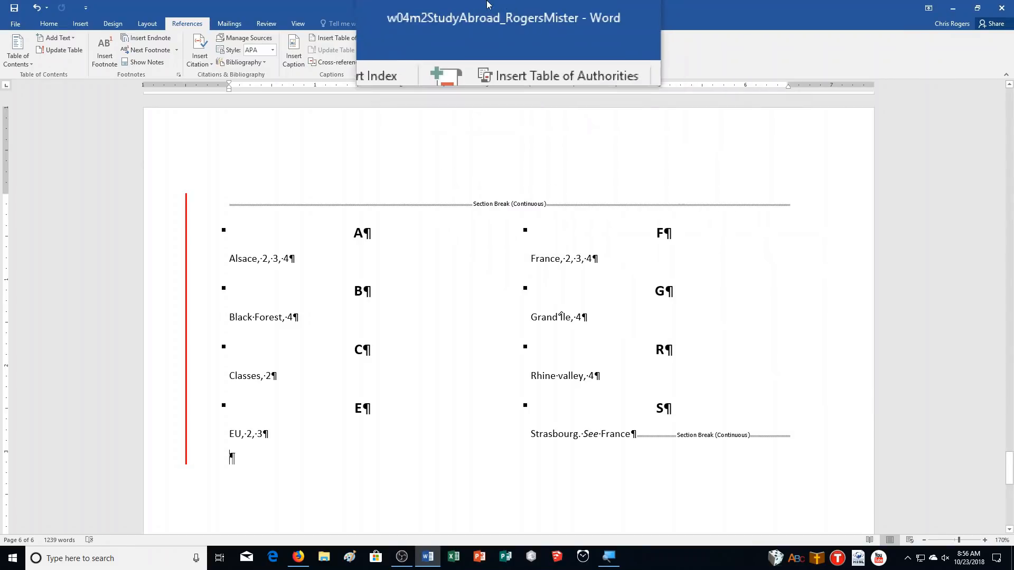